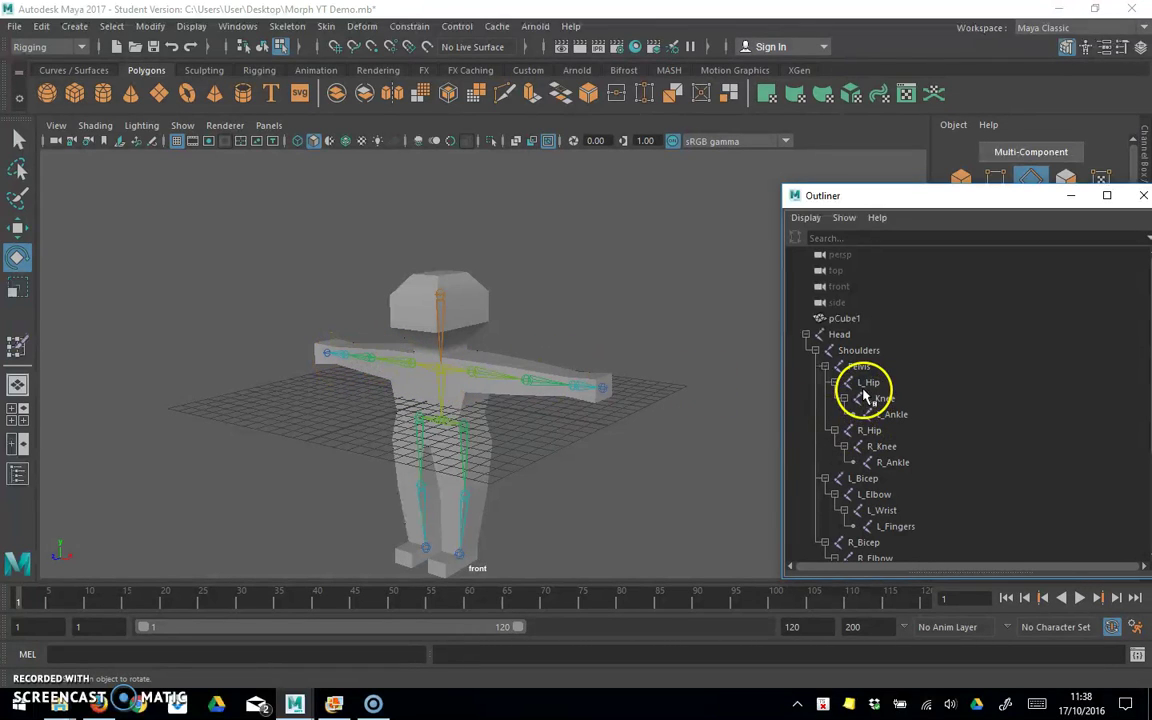
# Select R_Knee and rotate it to test the knee bend, then return to the Select tool
pyautogui.click(880, 446)
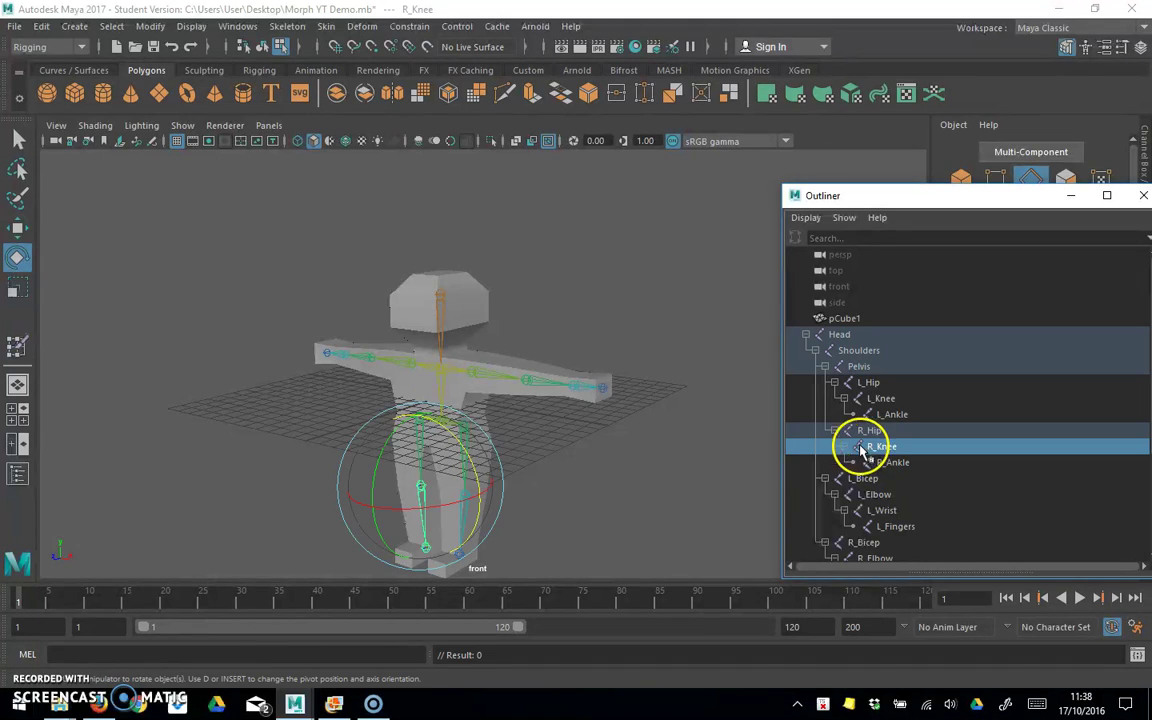
pyautogui.moveTo(370, 445); pyautogui.dragTo(425, 578)
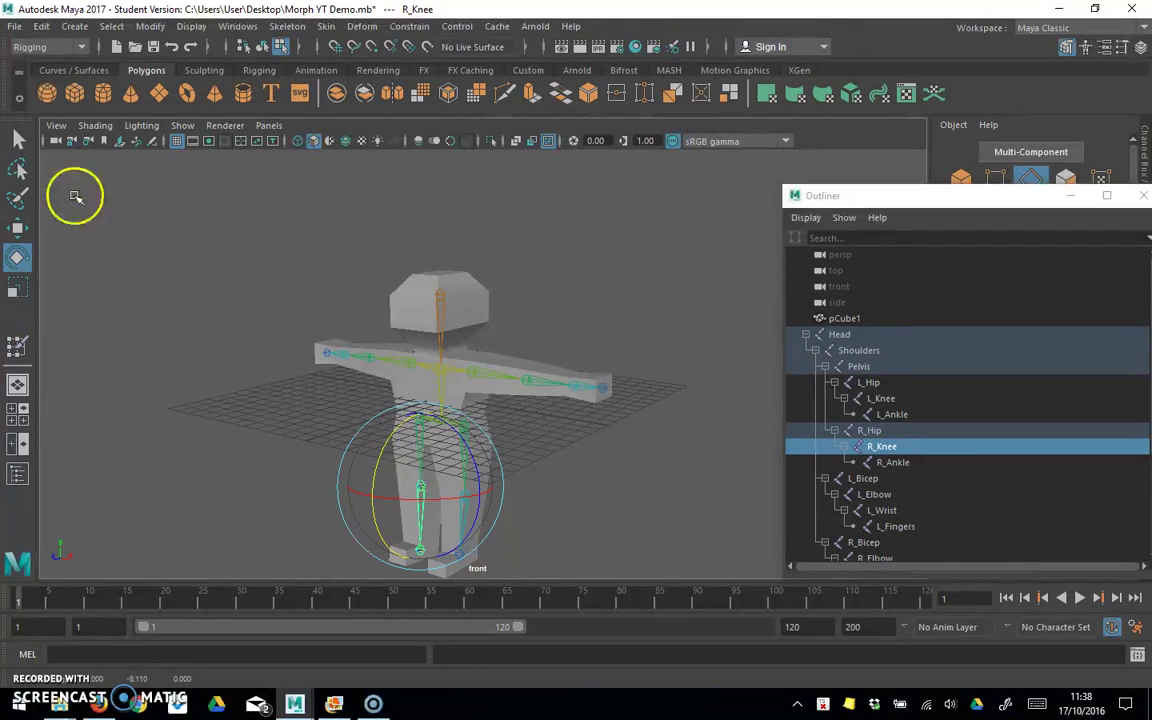
pyautogui.click(18, 140)
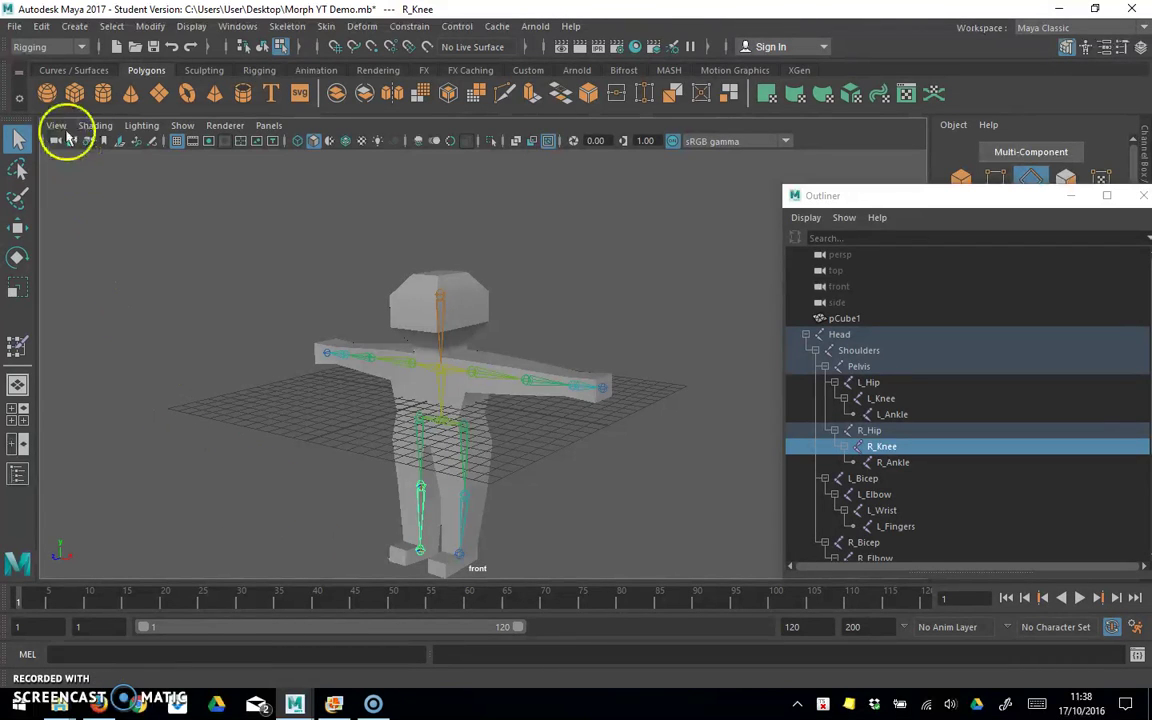
# Switch the viewport camera to the Front predefined bookmark
pyautogui.click(58, 126)
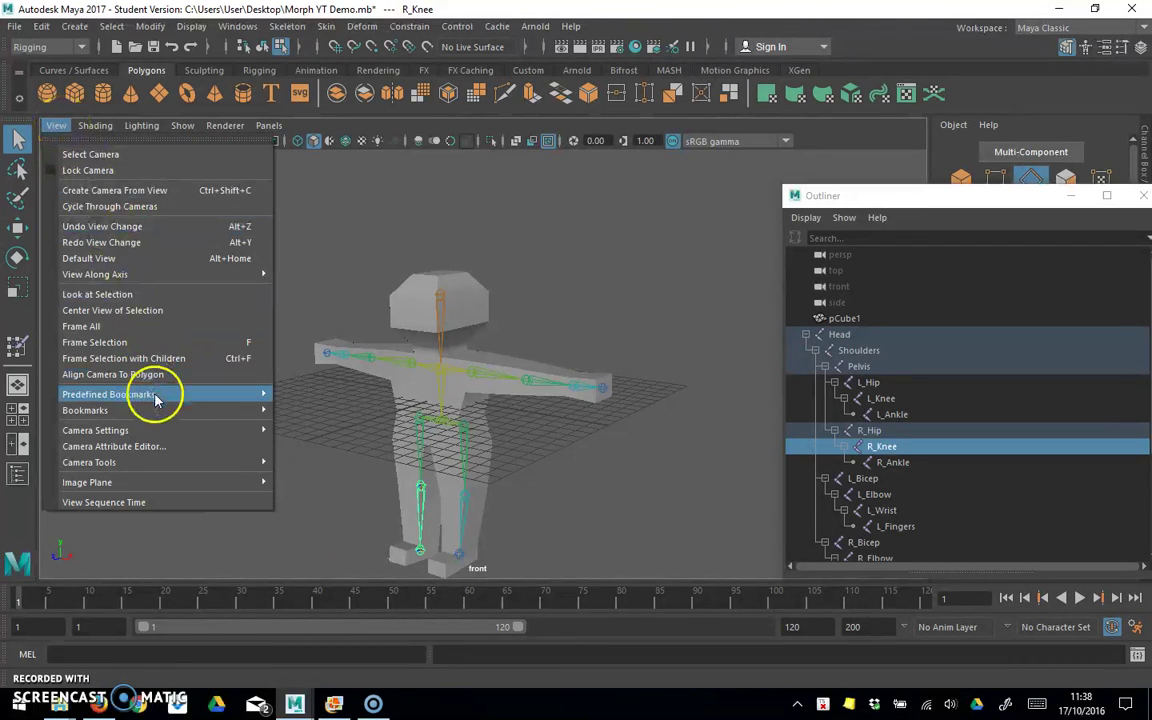
pyautogui.moveTo(159, 393)
pyautogui.click(298, 421)
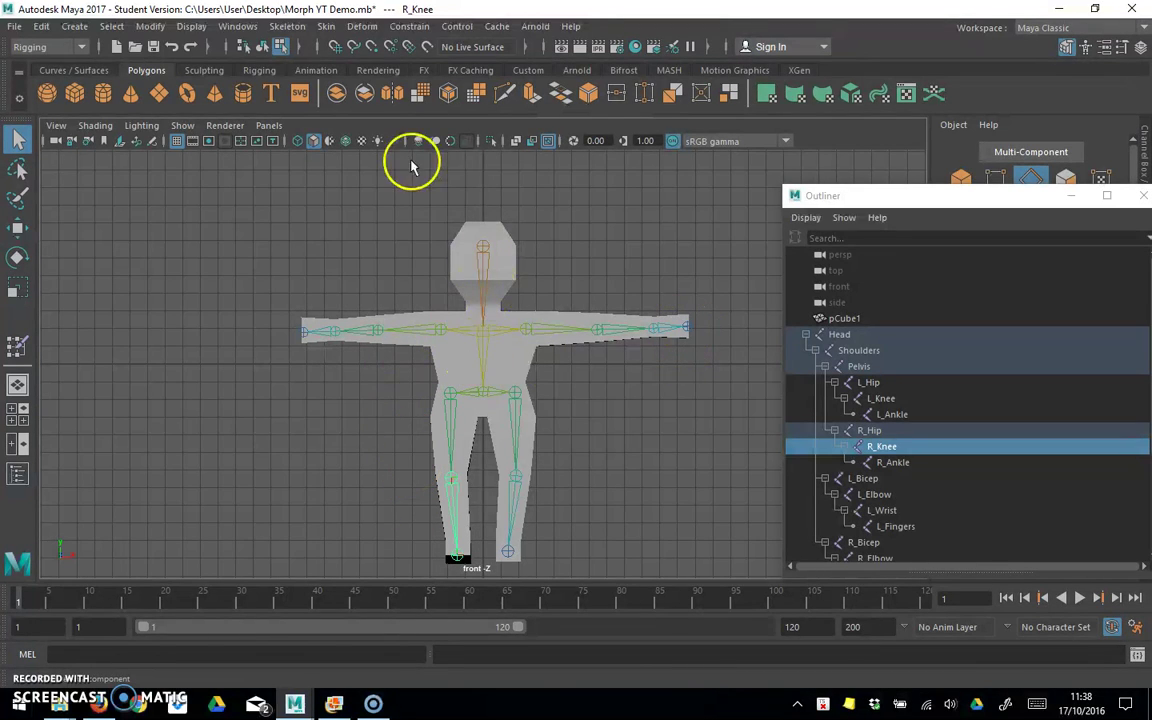
# Keep the Rigging menu set active and preview the Create IK Handle tool settings
pyautogui.click(65, 48)
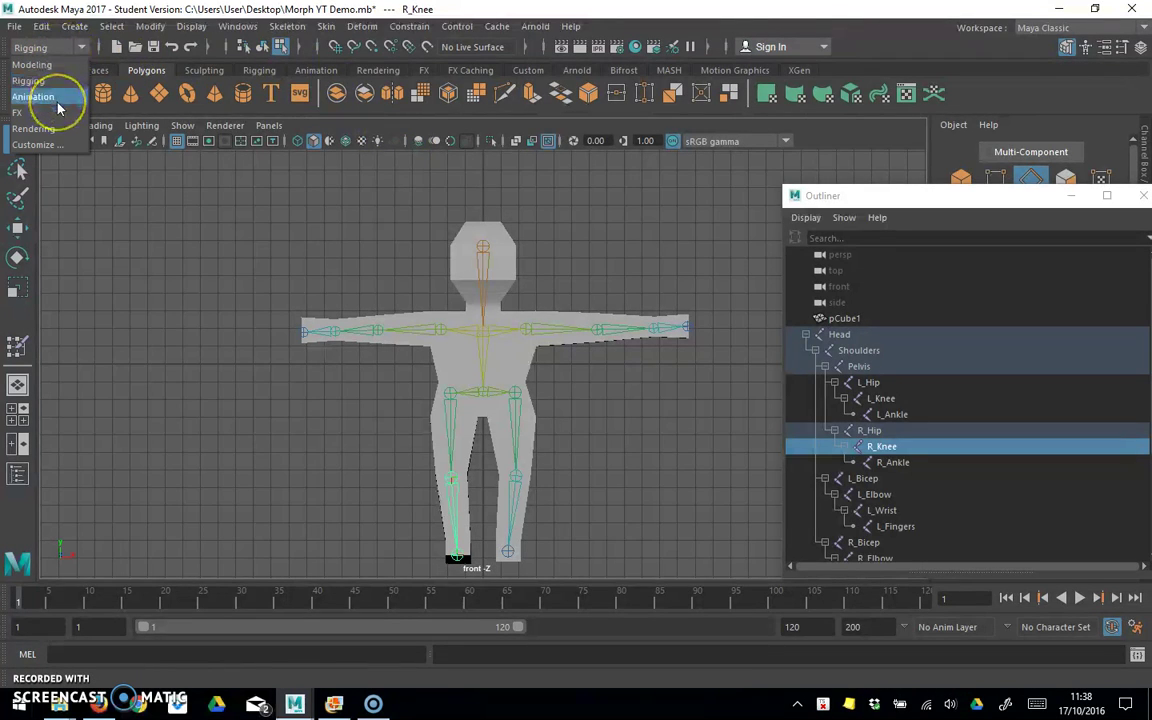
pyautogui.click(55, 80)
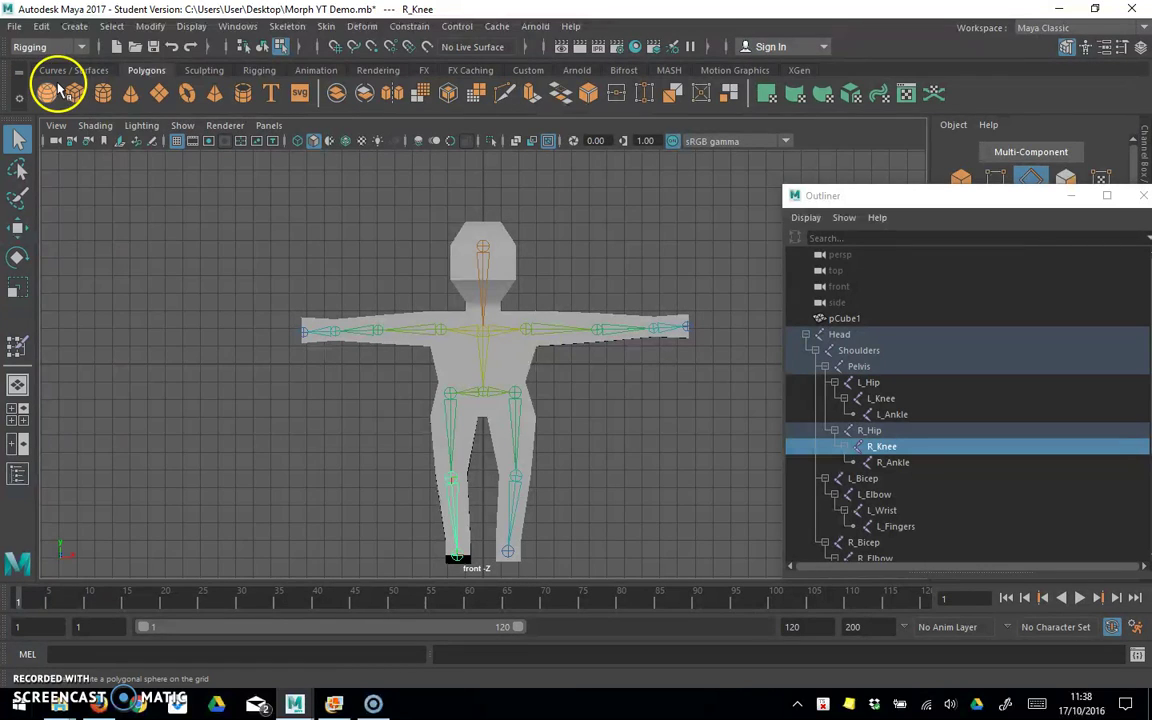
pyautogui.click(288, 26)
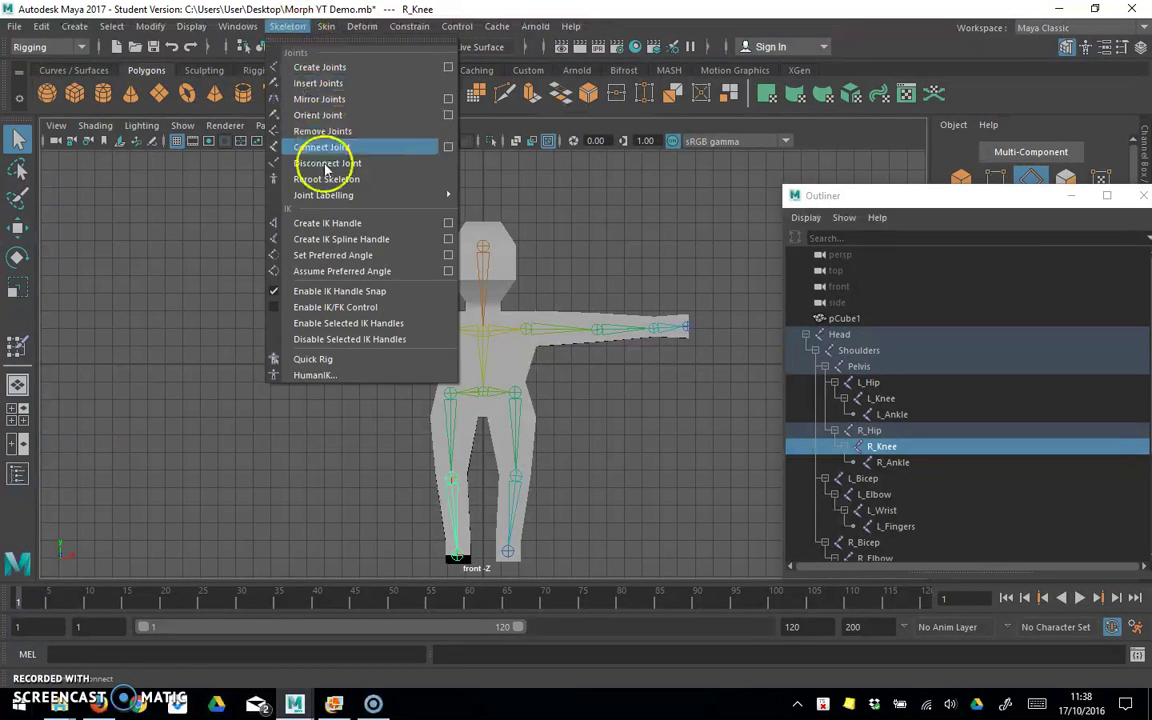
pyautogui.click(447, 223)
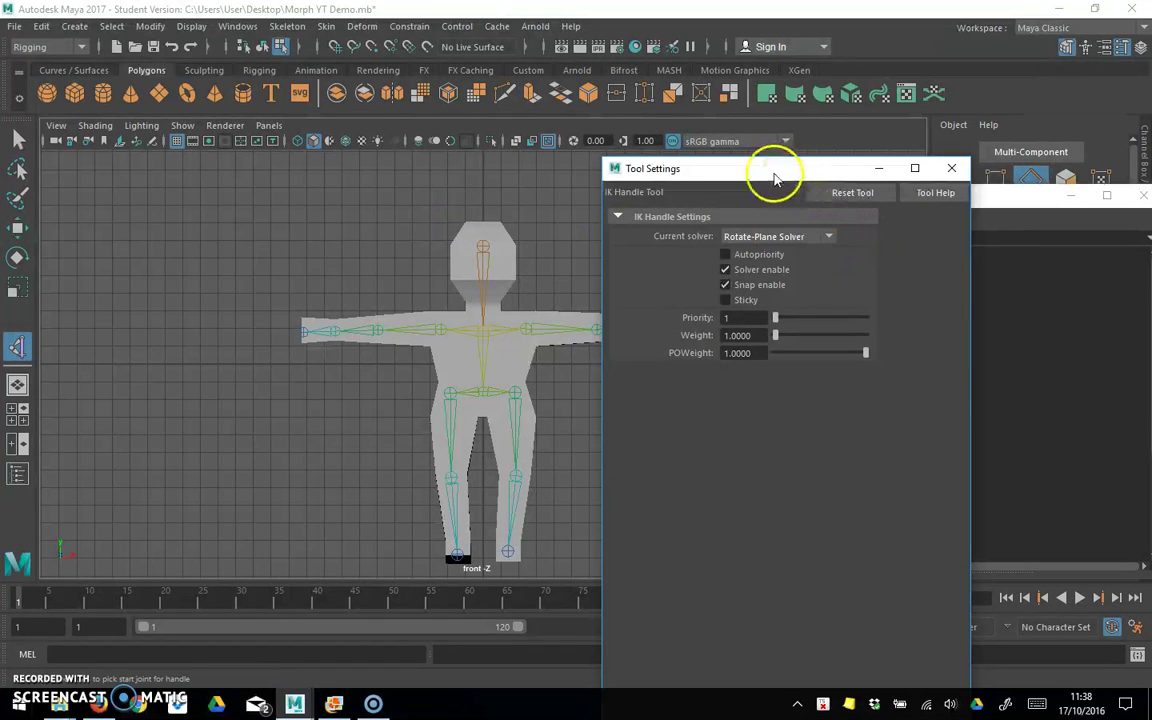
pyautogui.click(951, 168)
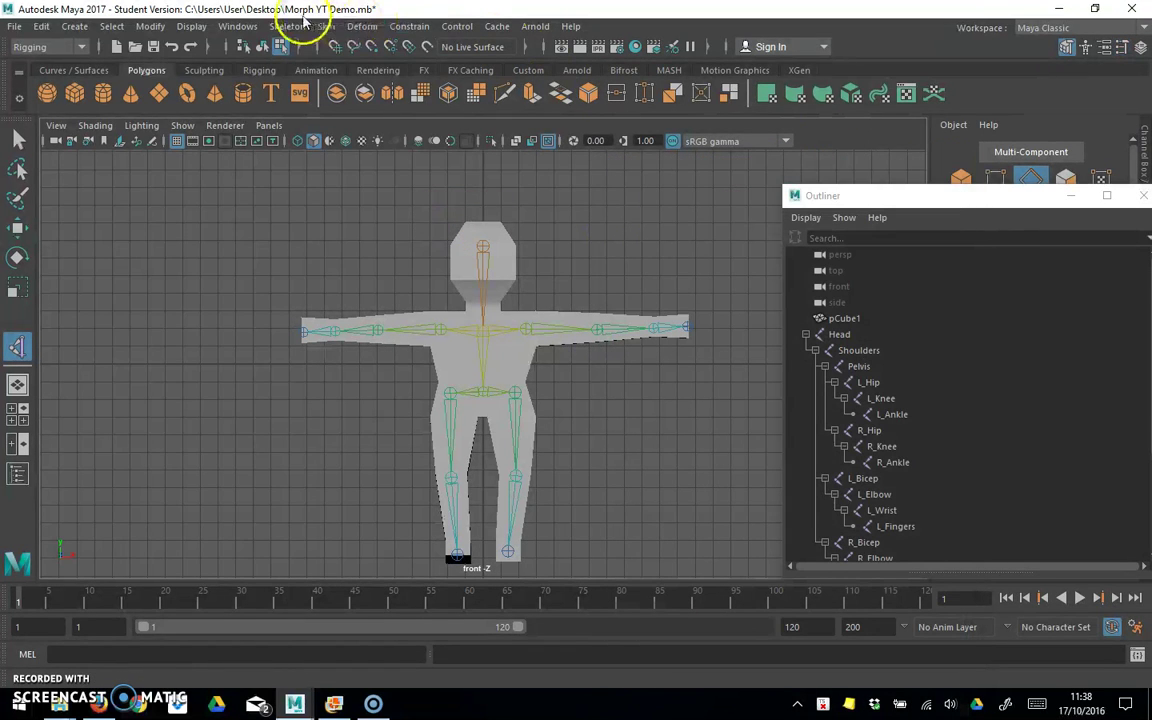
# Set the Create IK Handle tool's current solver to Rotate-Plane Solver
pyautogui.click(296, 27)
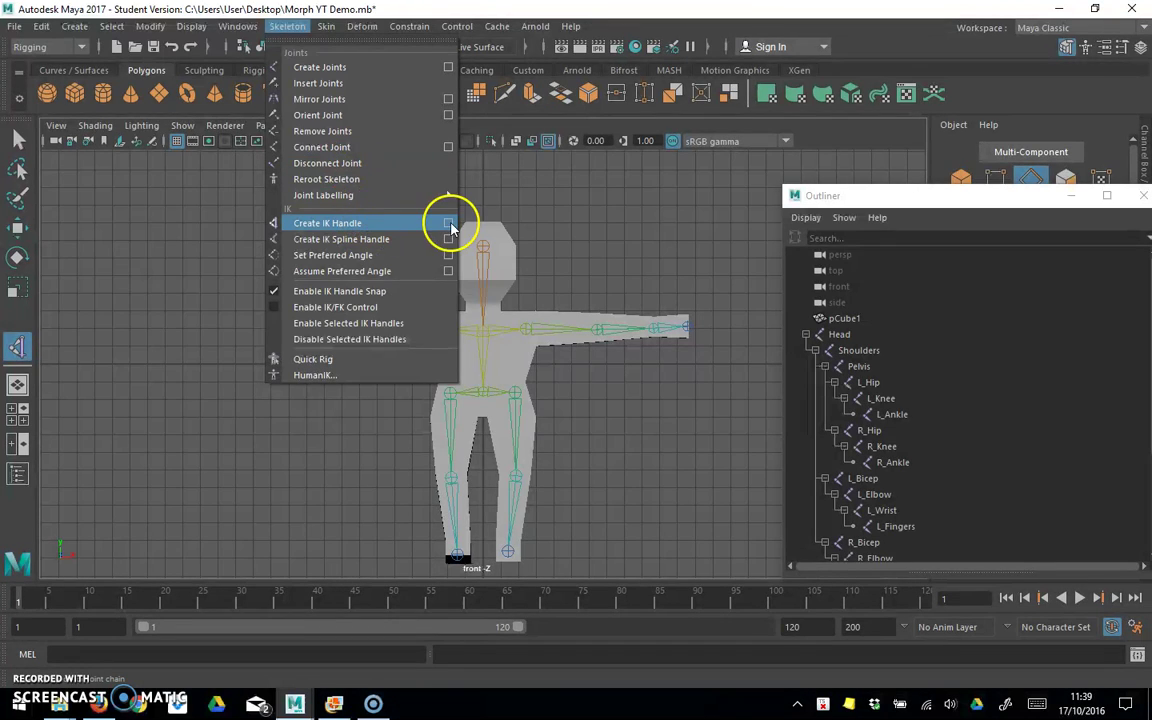
pyautogui.click(449, 224)
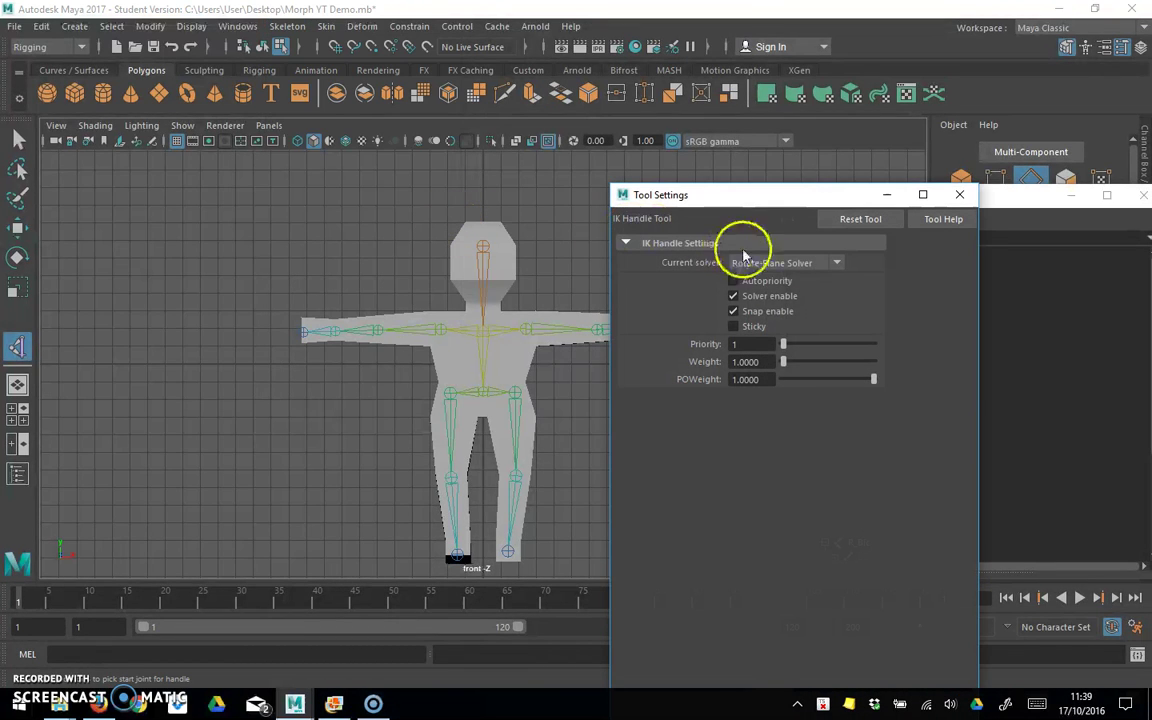
pyautogui.click(795, 266)
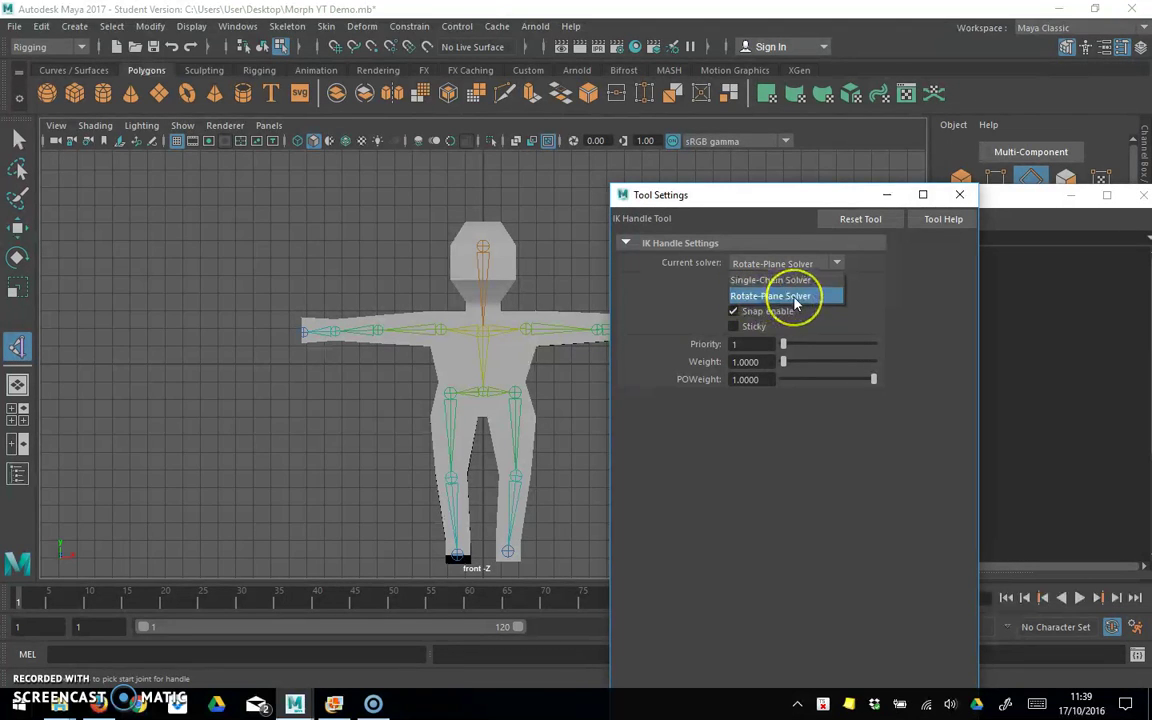
pyautogui.click(795, 297)
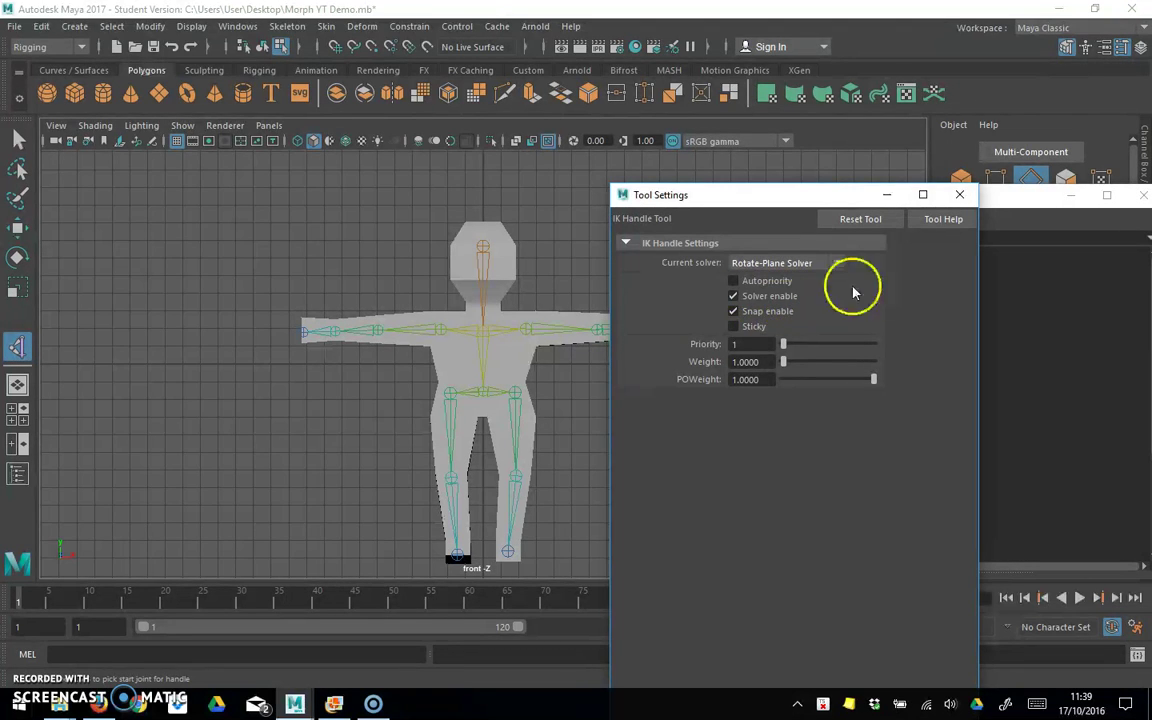
pyautogui.moveTo(798, 204); pyautogui.dragTo(942, 196)
# Create an IK handle from L_Bicep to the left fingers
pyautogui.click(1030, 190)
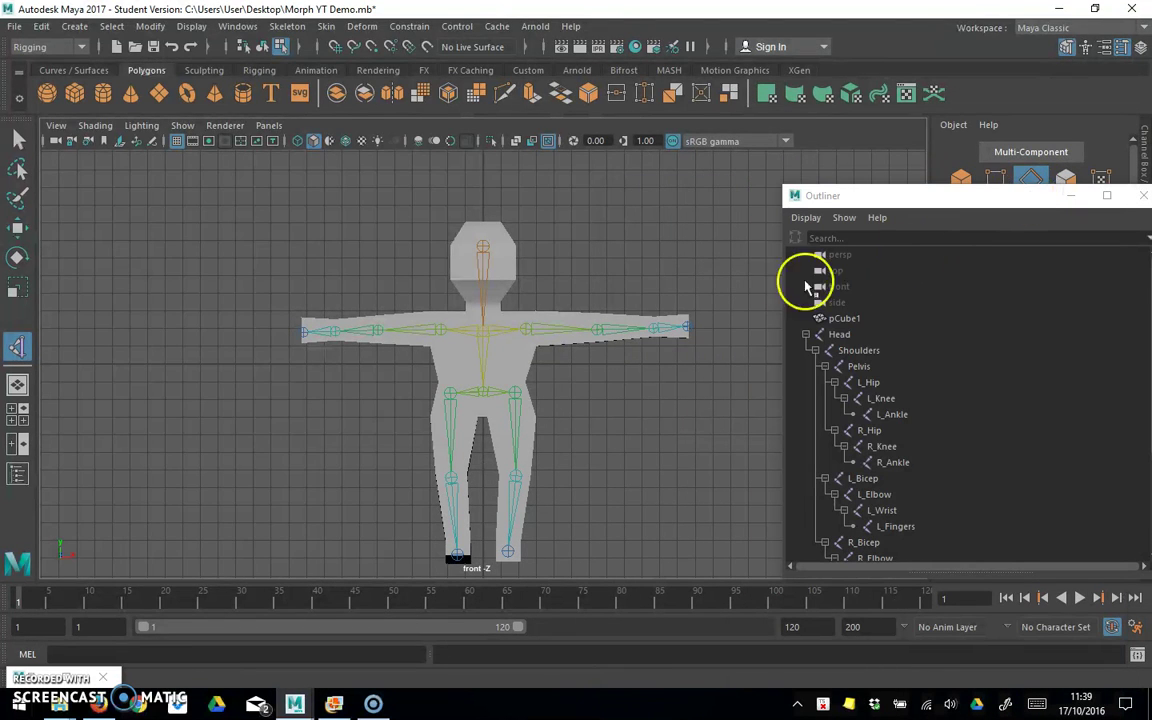
pyautogui.click(526, 329)
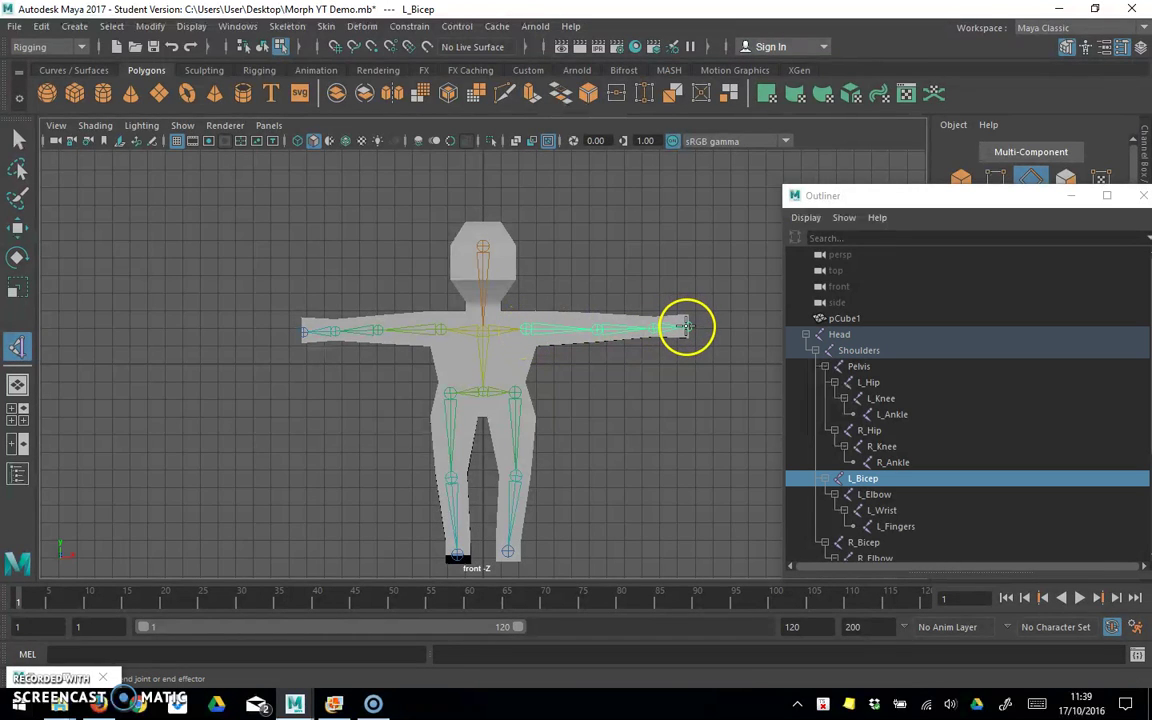
pyautogui.click(689, 329)
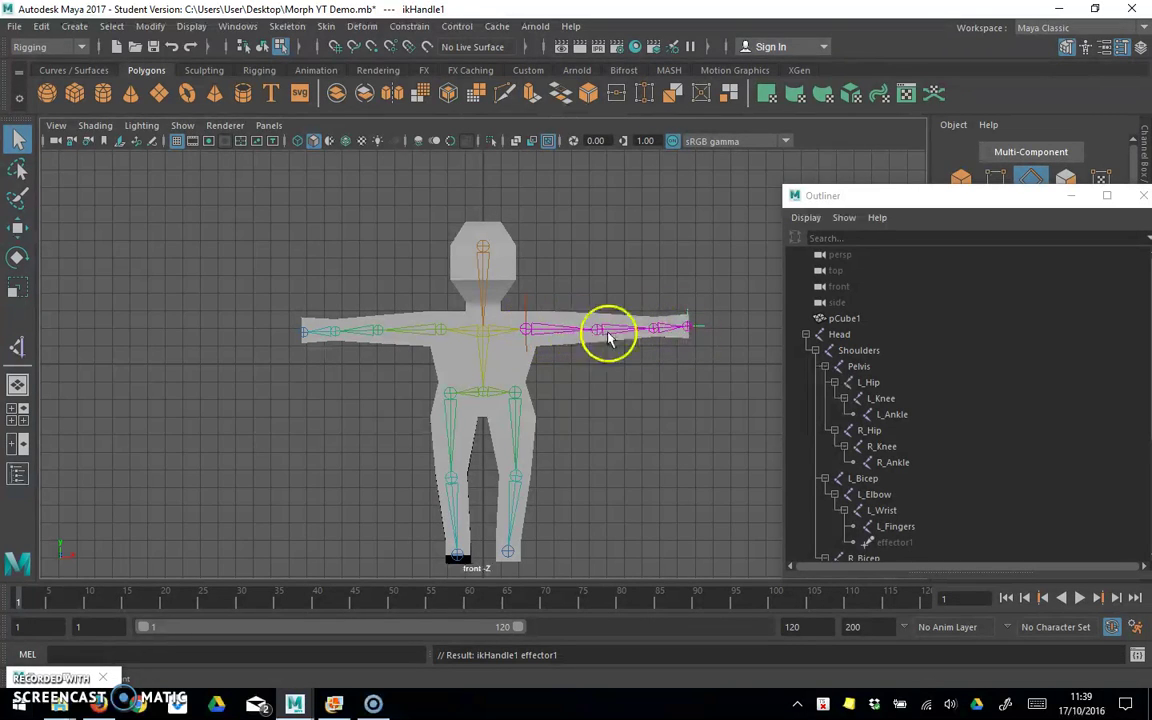
# Move the left-arm IK handle to test raising and bending the arm, then undo
pyautogui.click(17, 227)
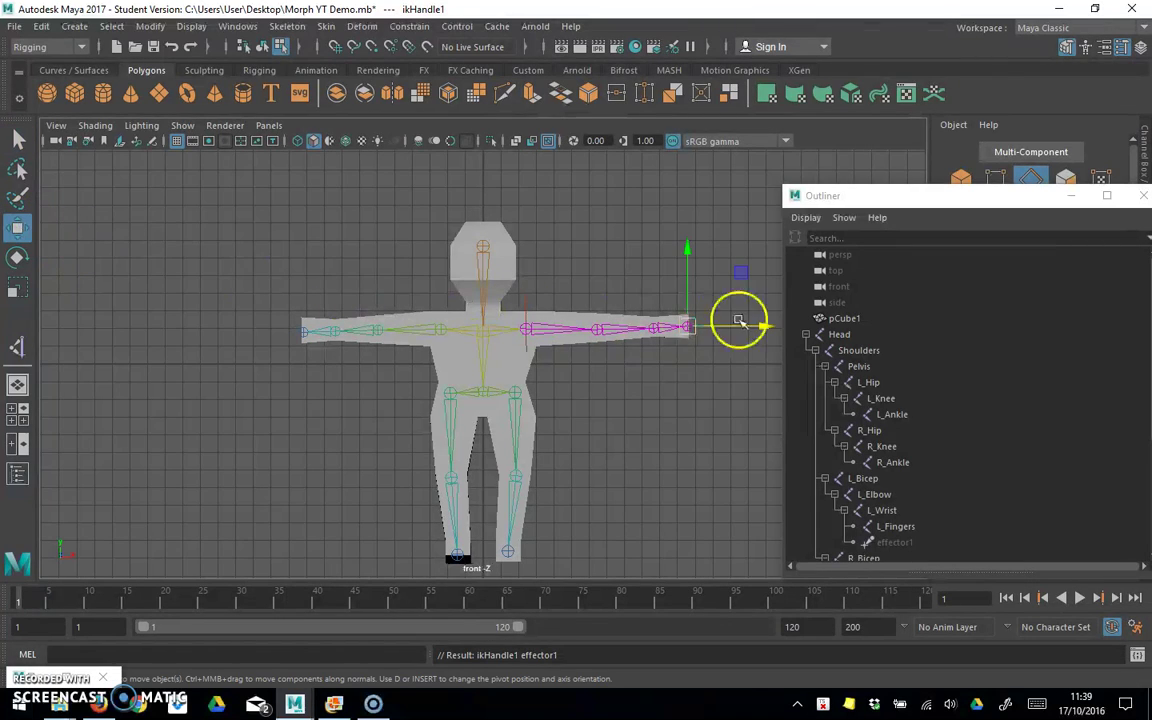
pyautogui.moveTo(686, 253); pyautogui.dragTo(666, 302)
pyautogui.moveTo(740, 377); pyautogui.dragTo(764, 368)
pyautogui.hotkey('ctrl', 'z')
pyautogui.hotkey('ctrl', 'z')
pyautogui.hotkey('ctrl', 'z')
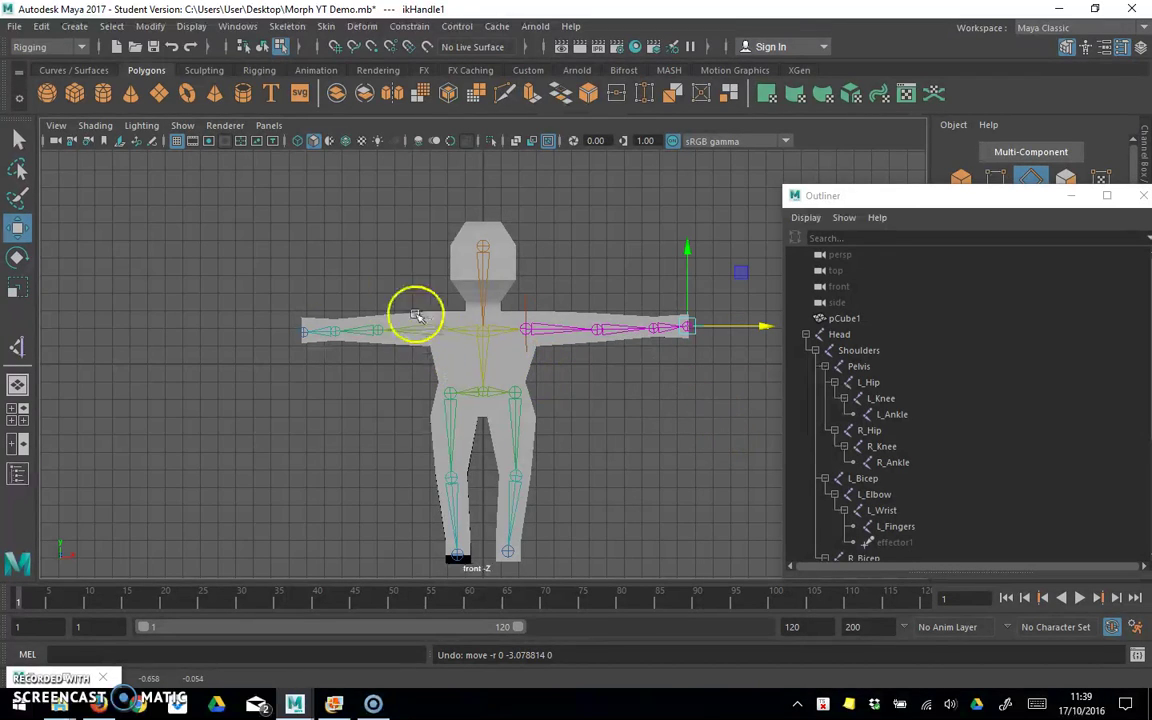
# Create a right-arm IK handle from R_Bicep to the wrist
pyautogui.click(288, 28)
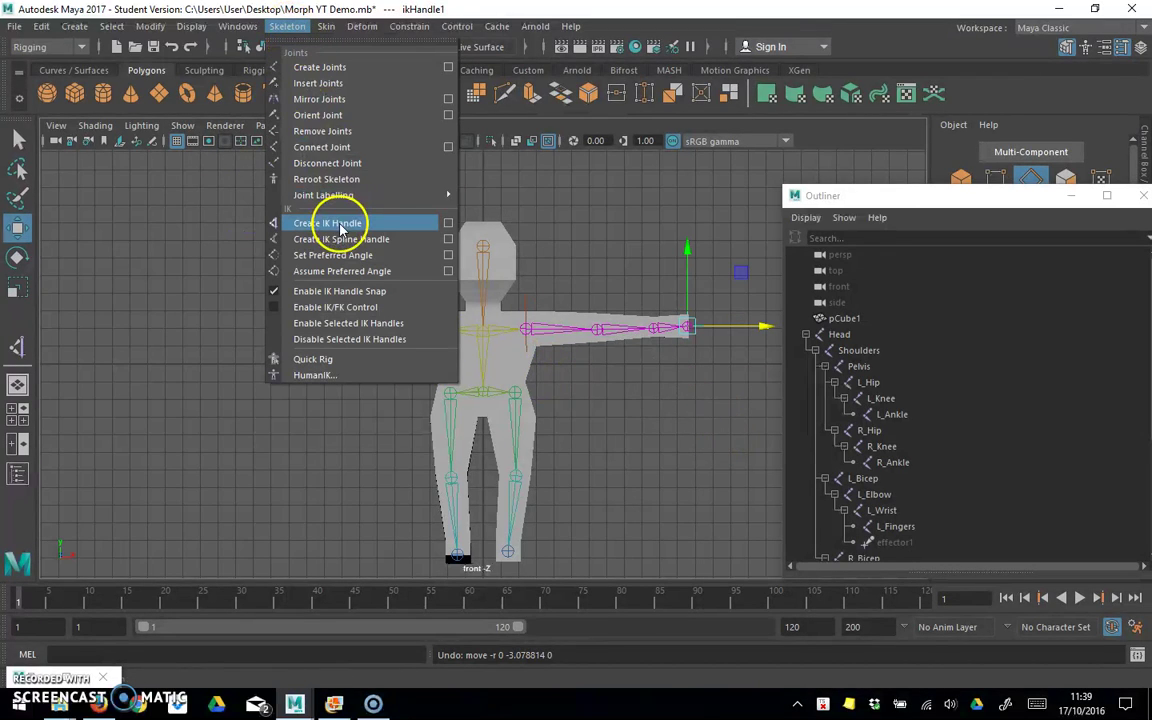
pyautogui.click(450, 225)
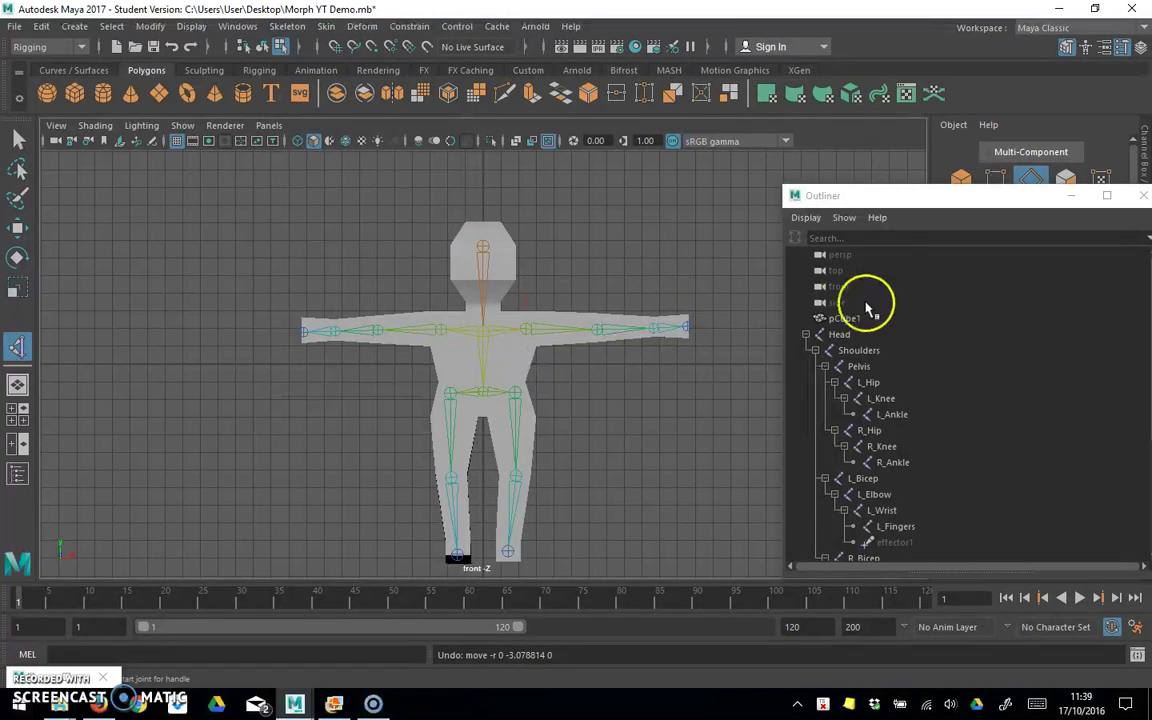
pyautogui.click(443, 330)
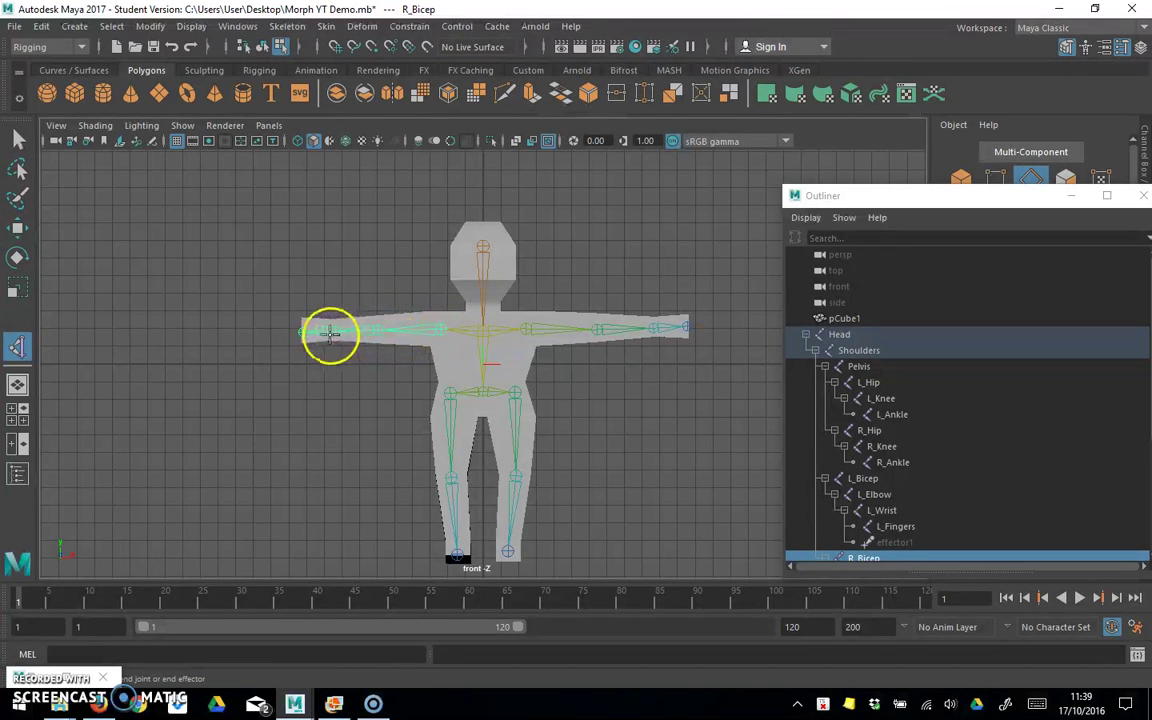
pyautogui.click(302, 331)
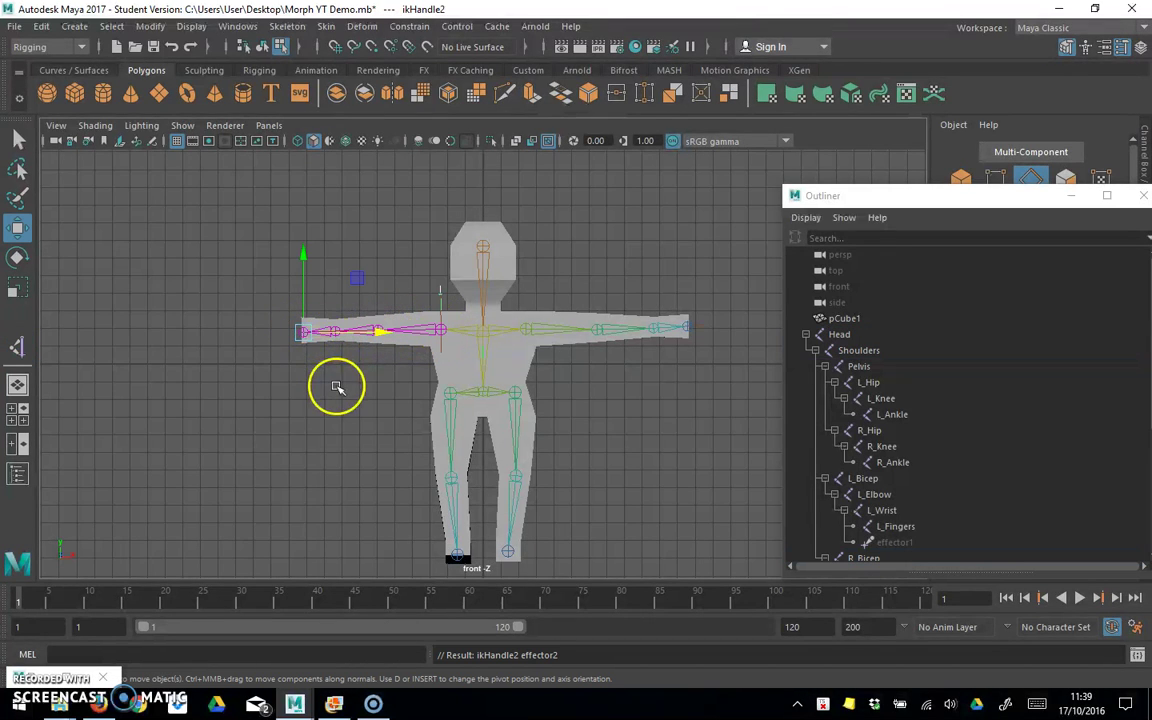
pyautogui.click(18, 139)
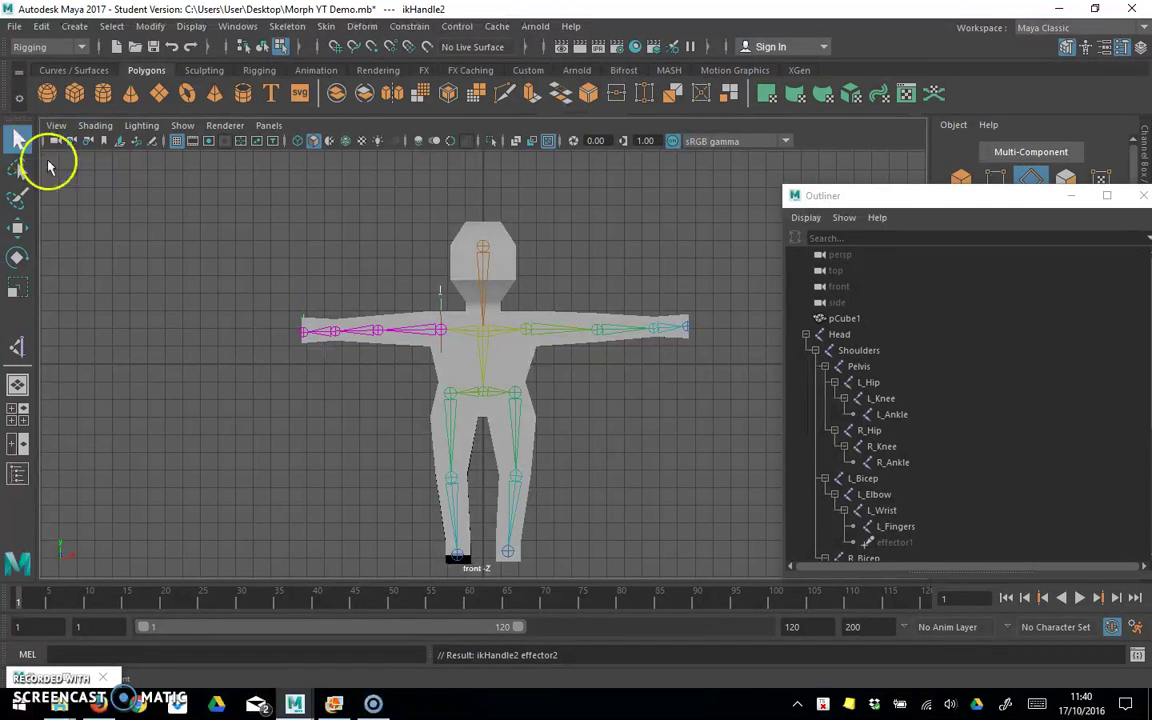
# Create a right-leg IK handle from R_Hip to R_Ankle
pyautogui.click(289, 27)
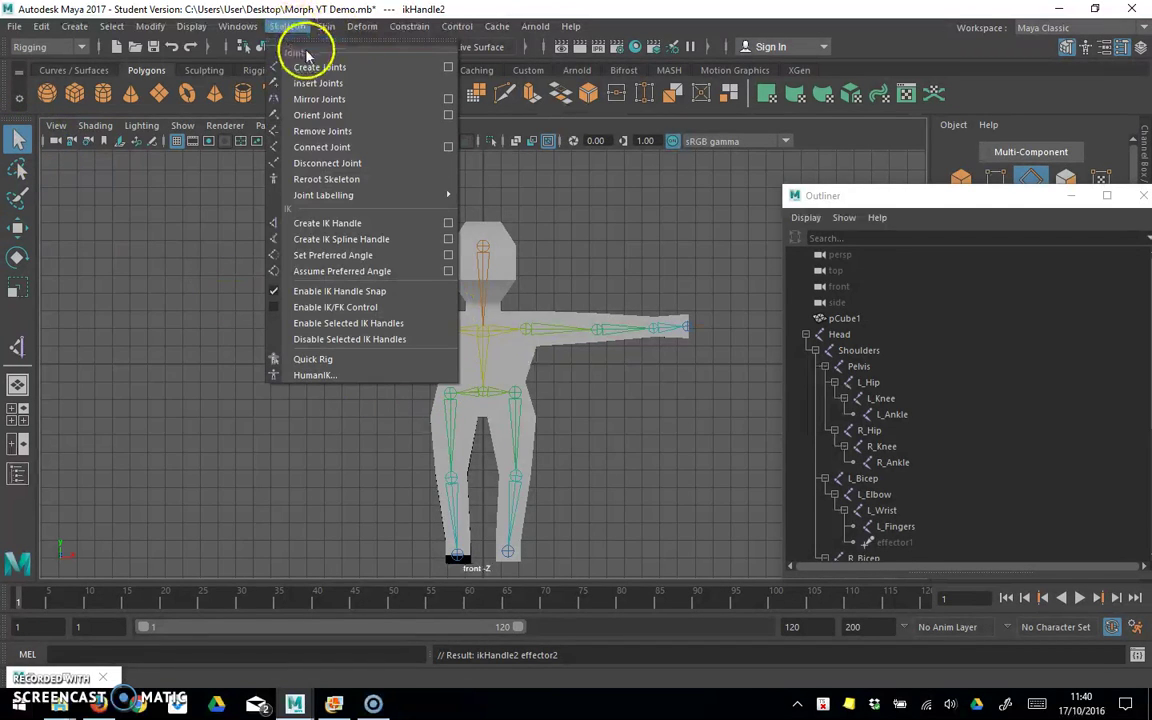
pyautogui.click(355, 225)
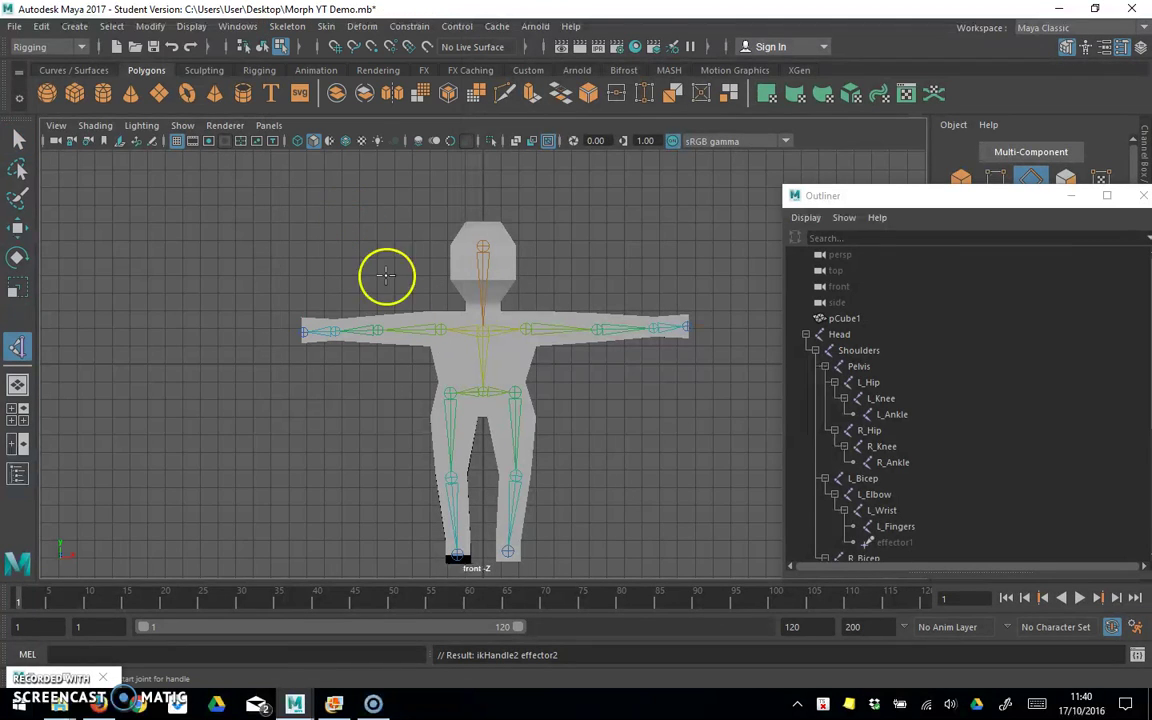
pyautogui.click(451, 394)
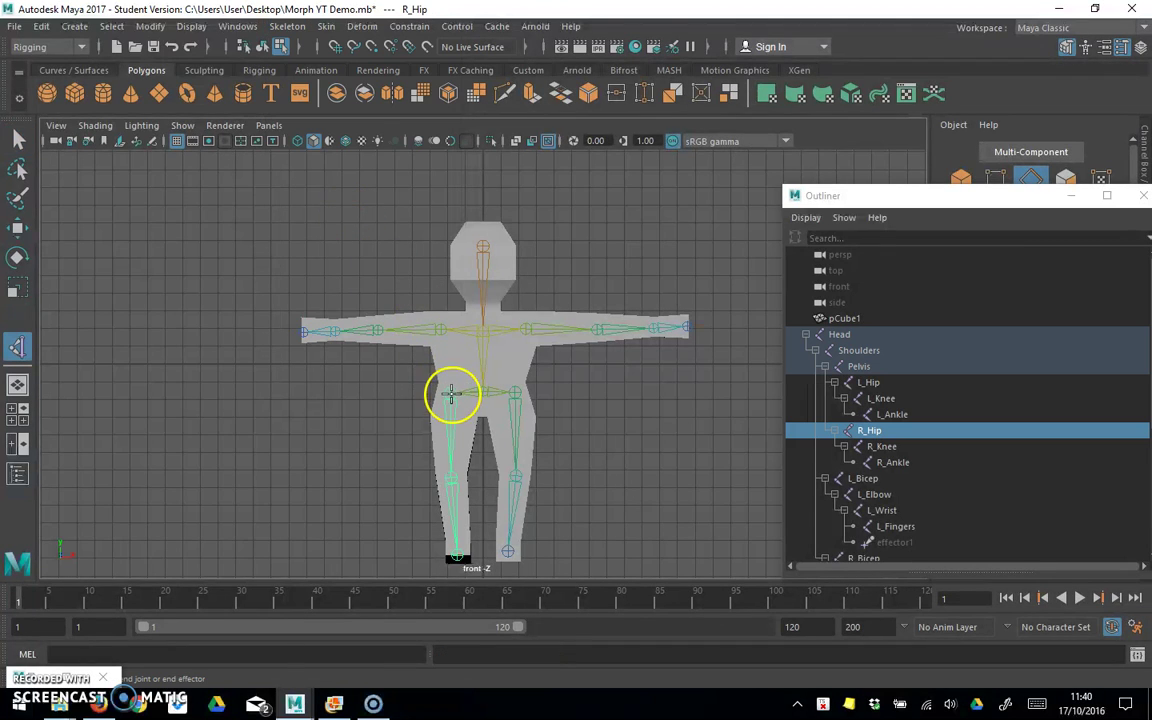
pyautogui.click(457, 553)
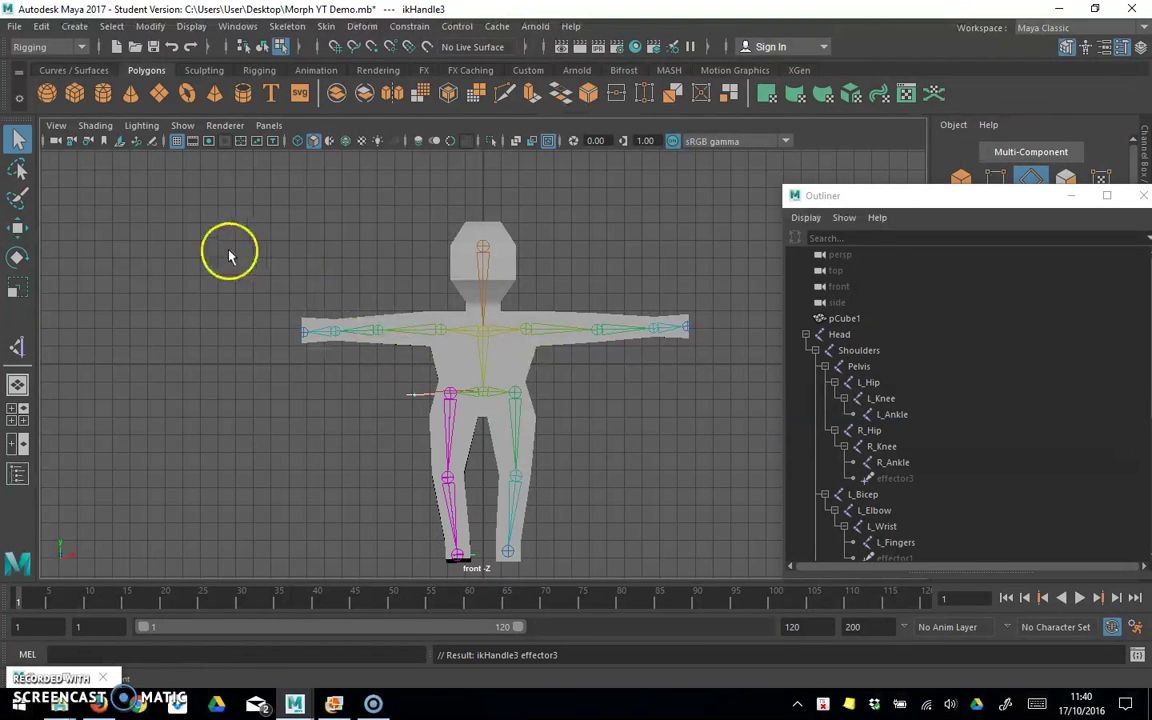
pyautogui.click(18, 137)
# Create a left-leg IK handle from L_Hip to L_Ankle
pyautogui.click(287, 26)
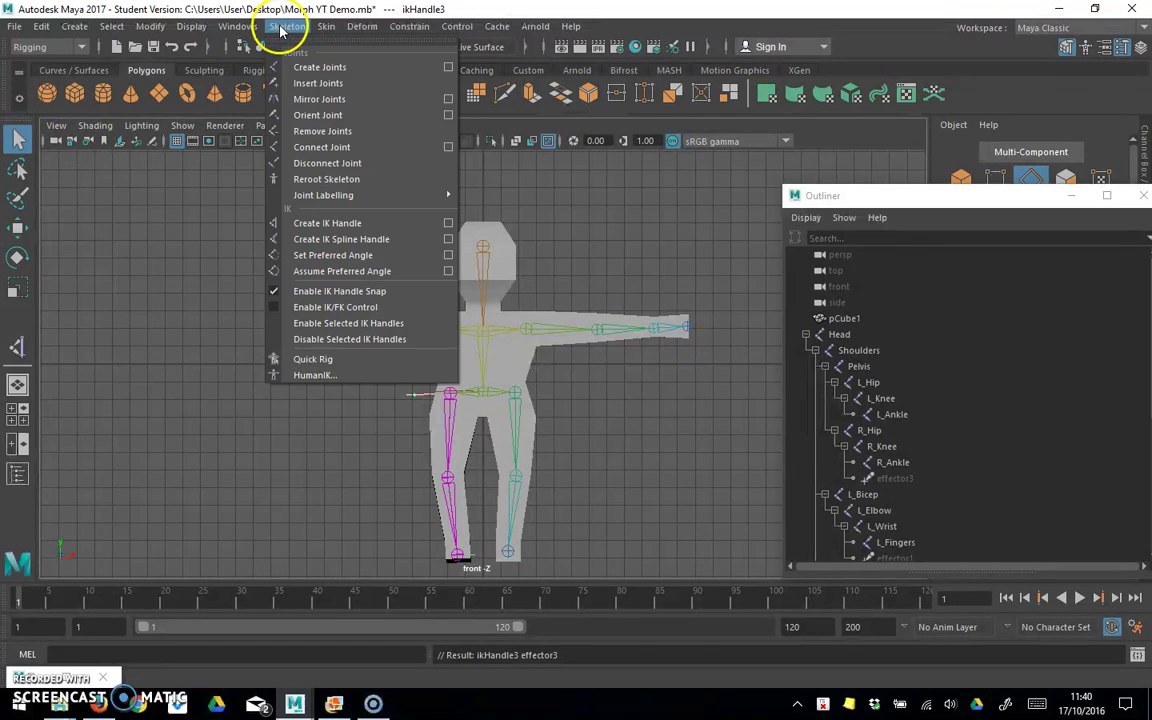
pyautogui.click(330, 224)
pyautogui.click(513, 392)
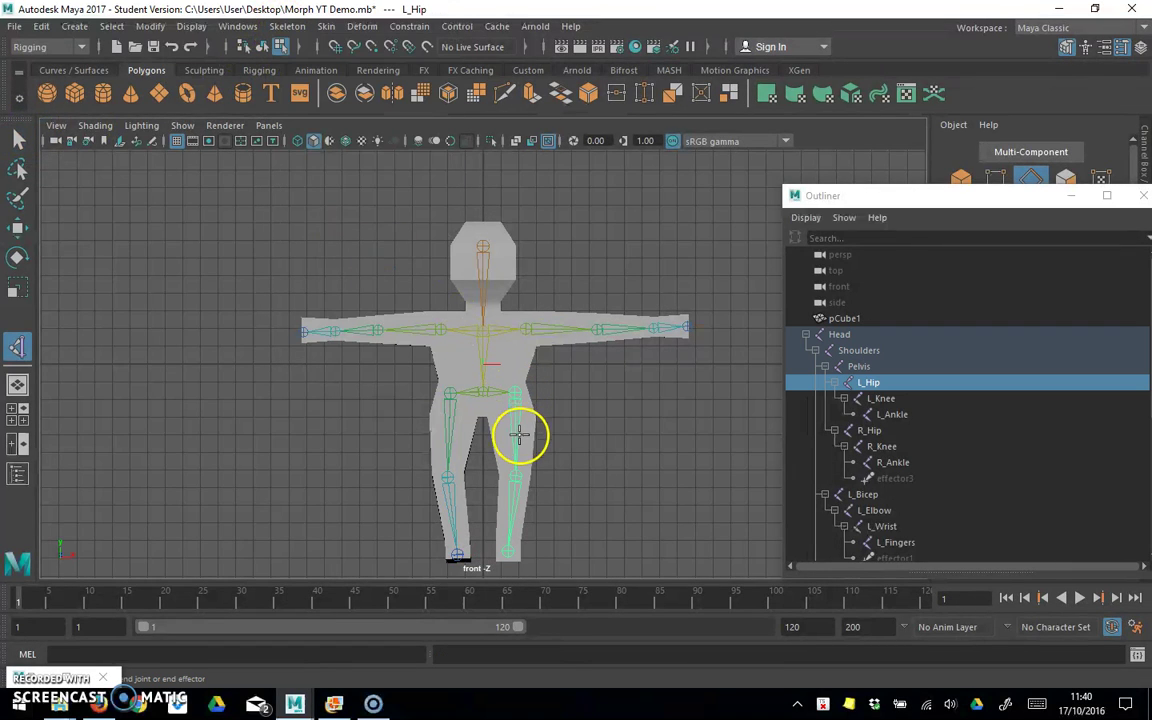
pyautogui.click(508, 552)
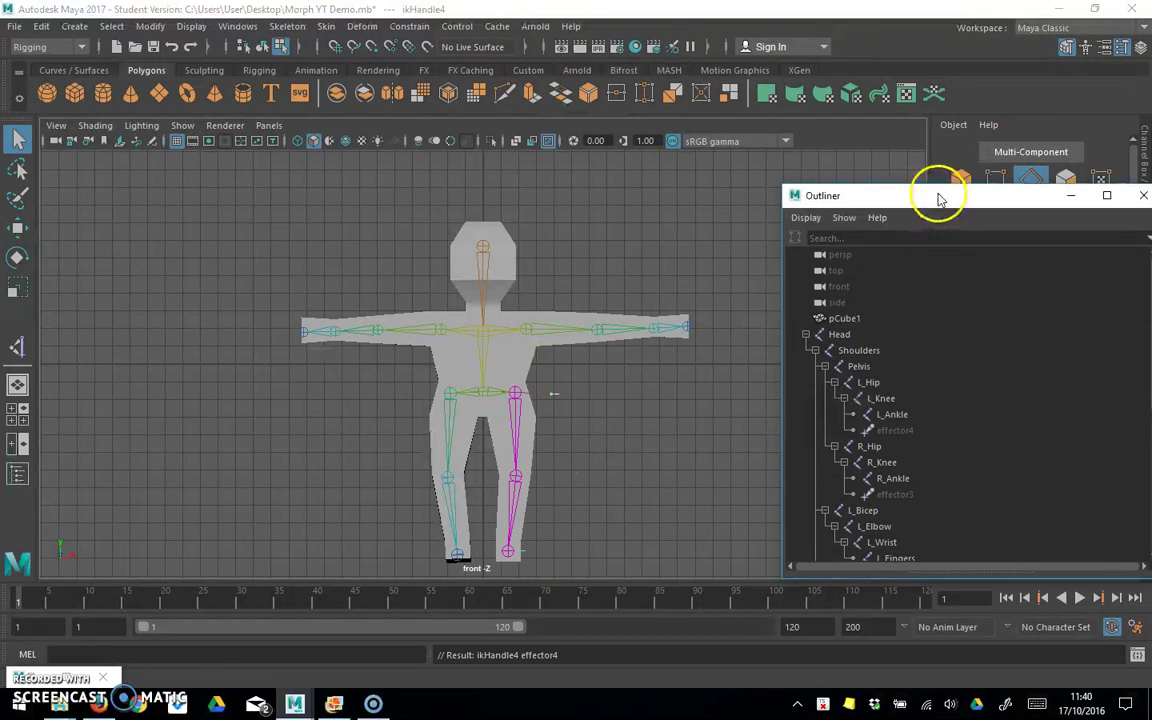
# Move the Outliner window aside and resize it narrower and taller
pyautogui.moveTo(933, 195); pyautogui.dragTo(900, 115)
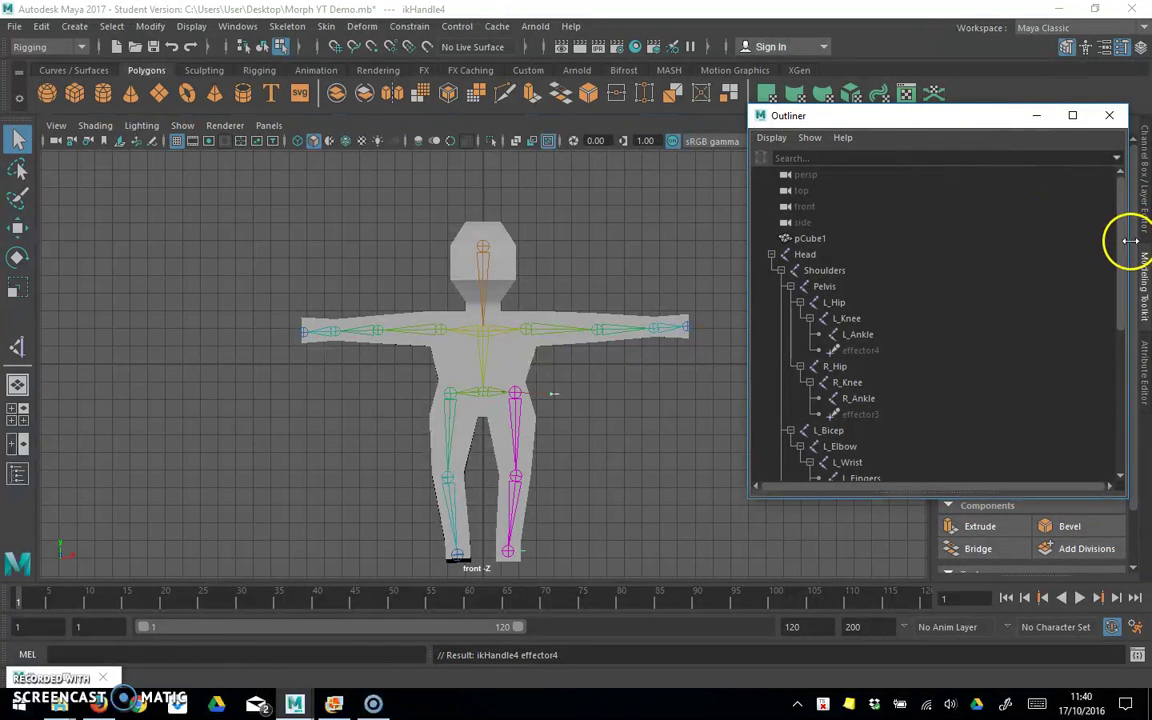
pyautogui.moveTo(1130, 241); pyautogui.dragTo(990, 244)
pyautogui.moveTo(869, 120); pyautogui.dragTo(966, 54)
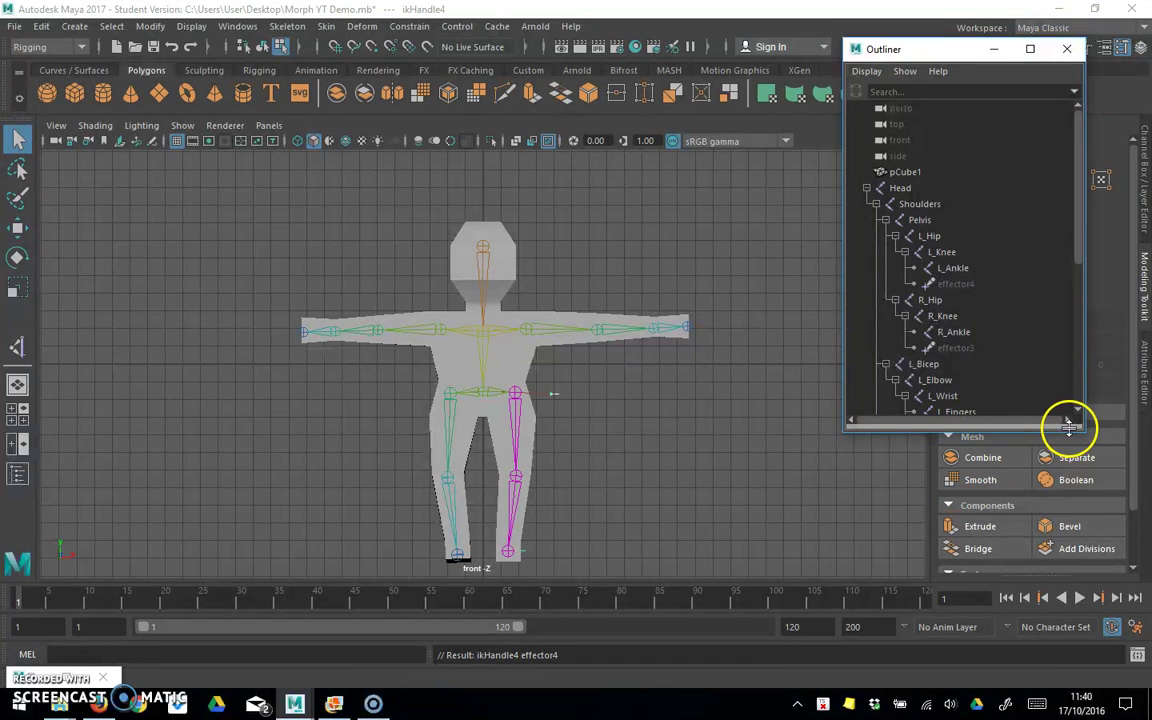
pyautogui.moveTo(920, 438); pyautogui.dragTo(920, 555)
pyautogui.moveTo(1075, 378); pyautogui.dragTo(1020, 455)
# Select ikHandle1 through ikHandle4 in turn to identify each chain, ending on ikHandle1
pyautogui.click(909, 430)
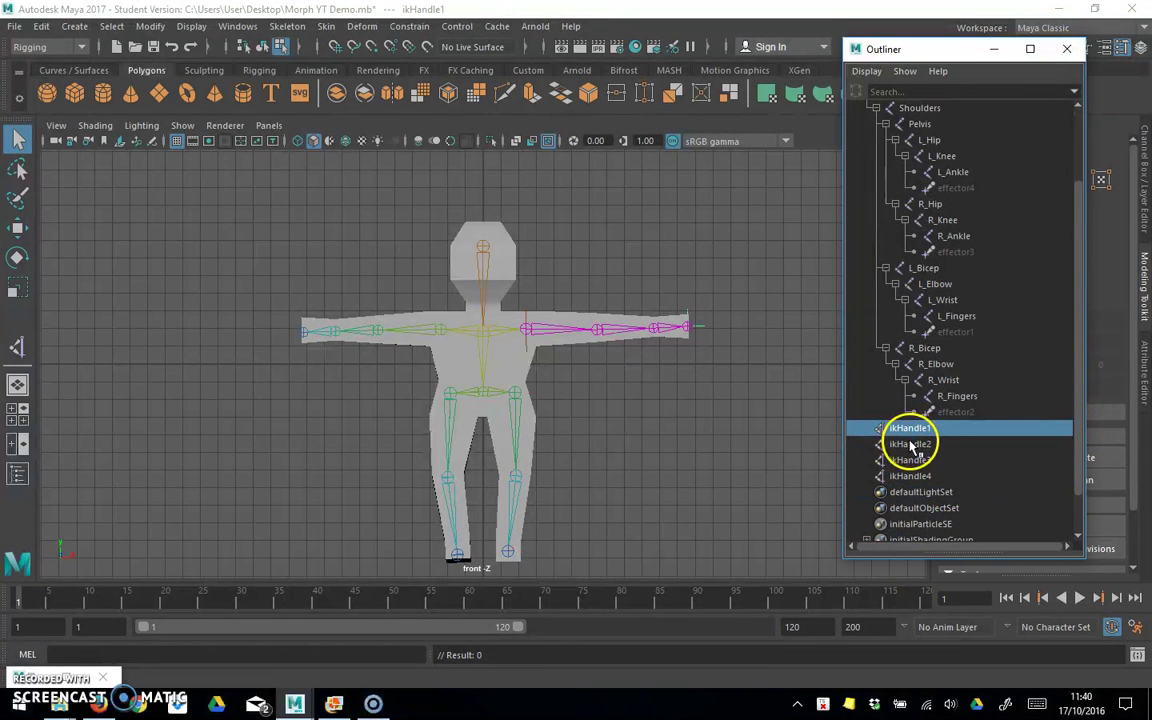
pyautogui.click(911, 445)
pyautogui.click(912, 461)
pyautogui.click(914, 477)
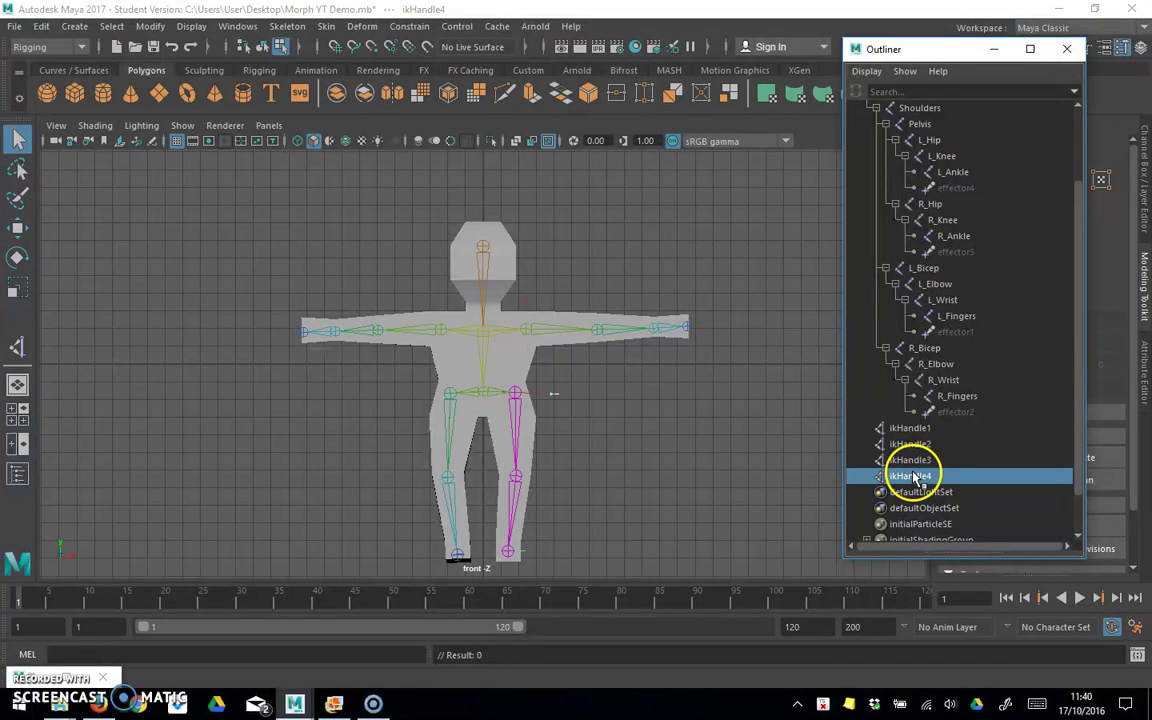
pyautogui.click(912, 461)
pyautogui.click(911, 445)
pyautogui.click(910, 429)
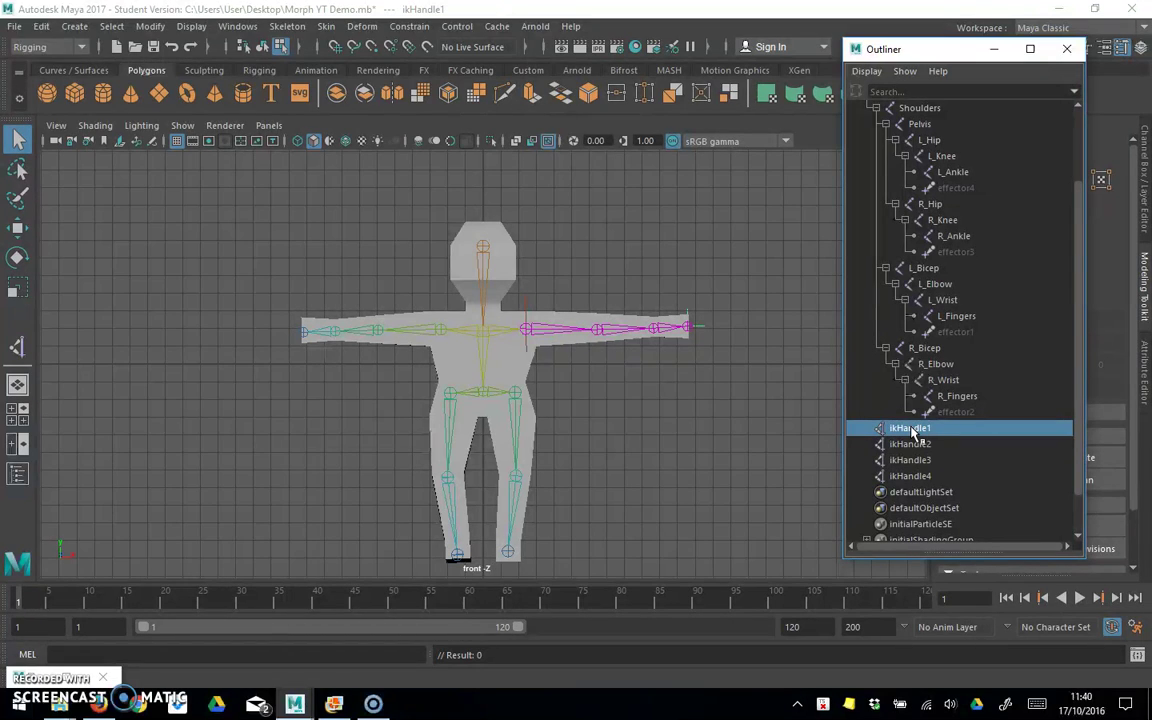
# Rename ikHandle1 to ikHandle_L_Arm and ikHandle2 to ikHandle_R_Arm
pyautogui.doubleClick(920, 431)
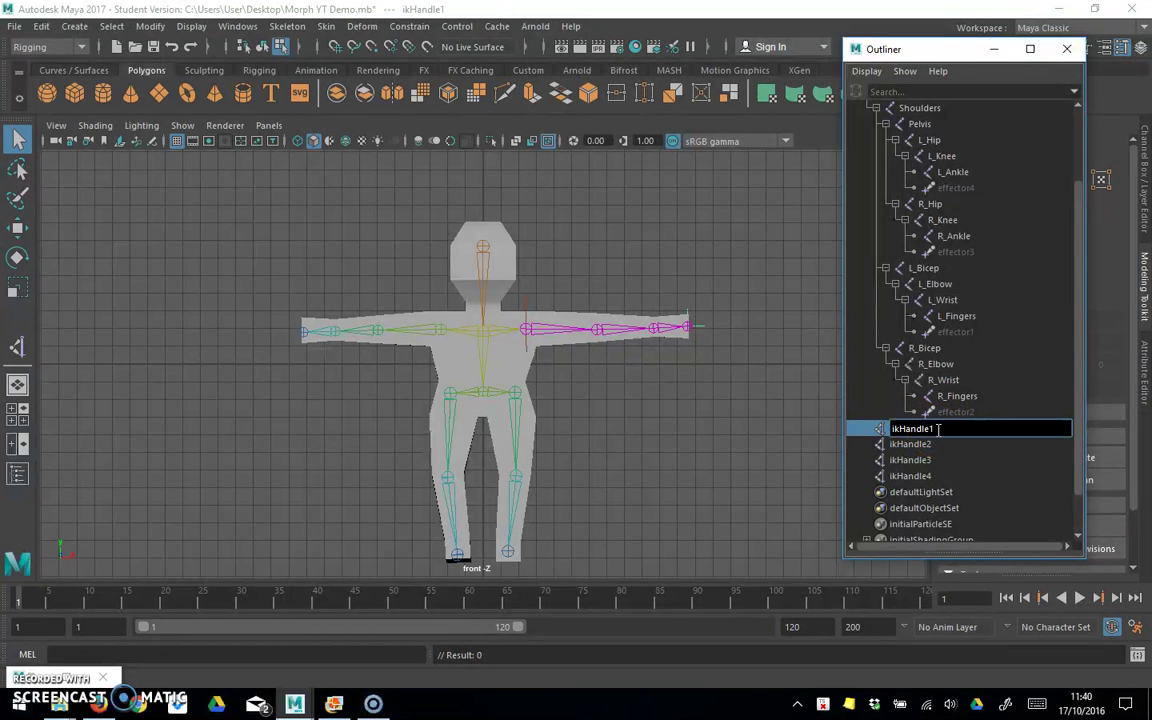
pyautogui.press('BackSpace')
pyautogui.write('_L_Arm')
pyautogui.click(928, 446)
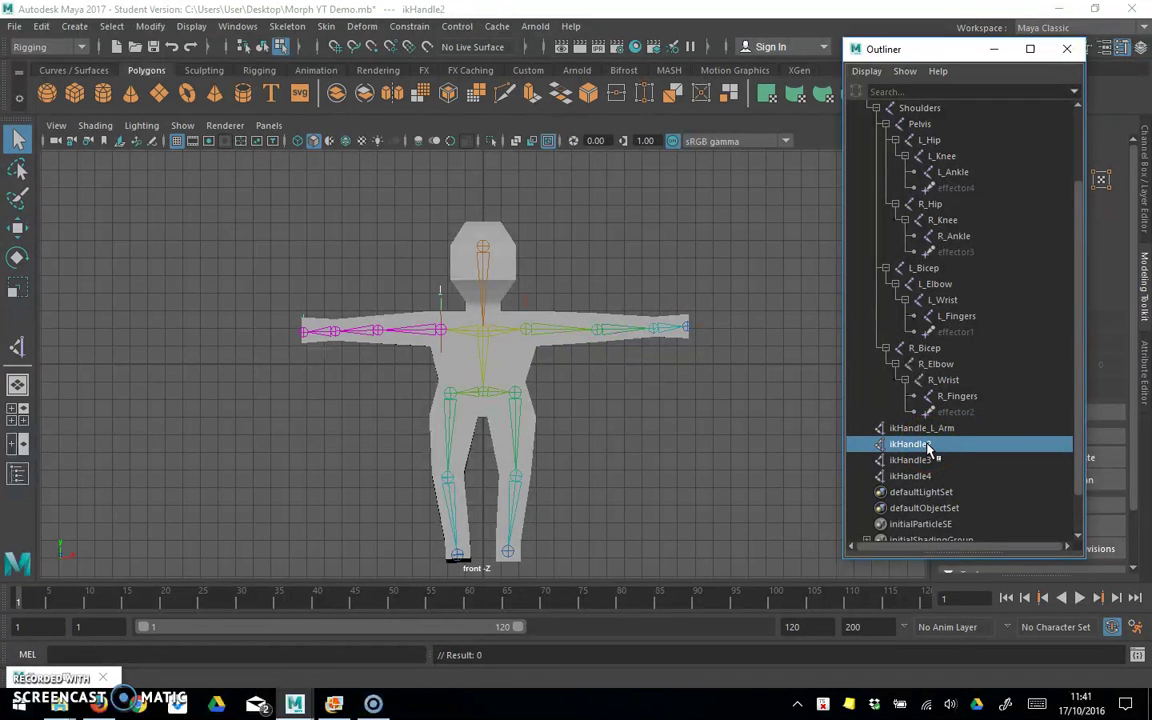
pyautogui.doubleClick(933, 446)
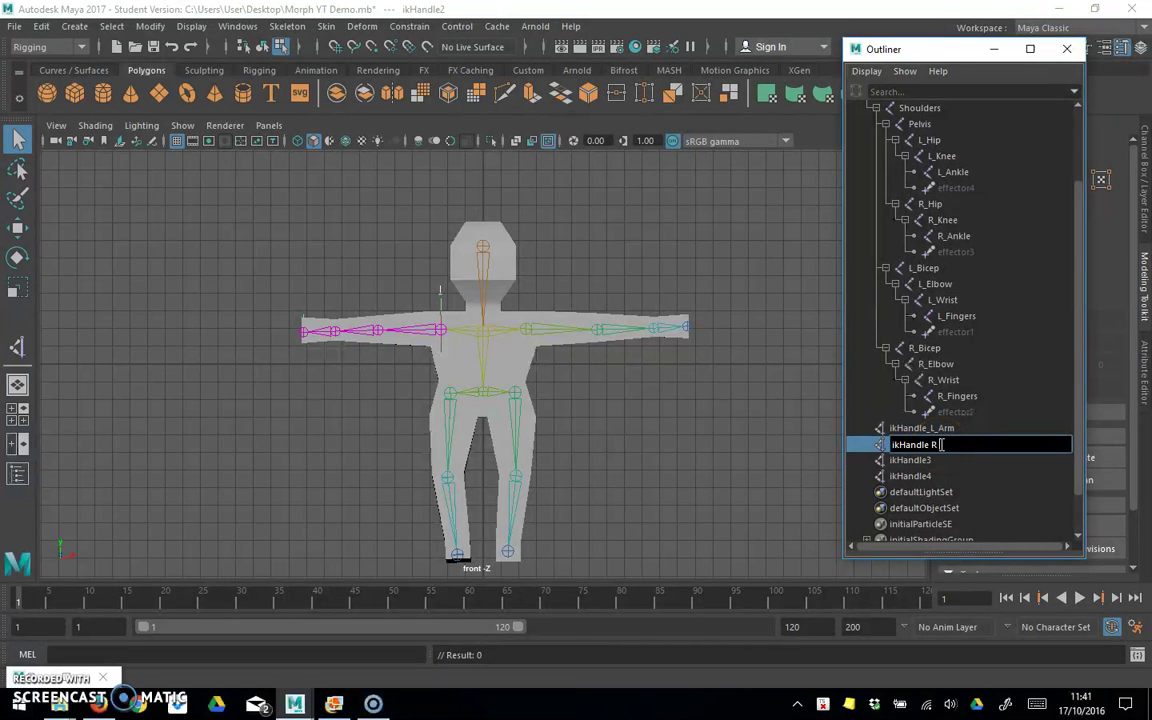
pyautogui.write('_R_Arm')
pyautogui.click(918, 460)
# Rename ikHandle3 to ikHandle_R_Leg and start renaming ikHandle4 for the left leg
pyautogui.doubleClick(920, 462)
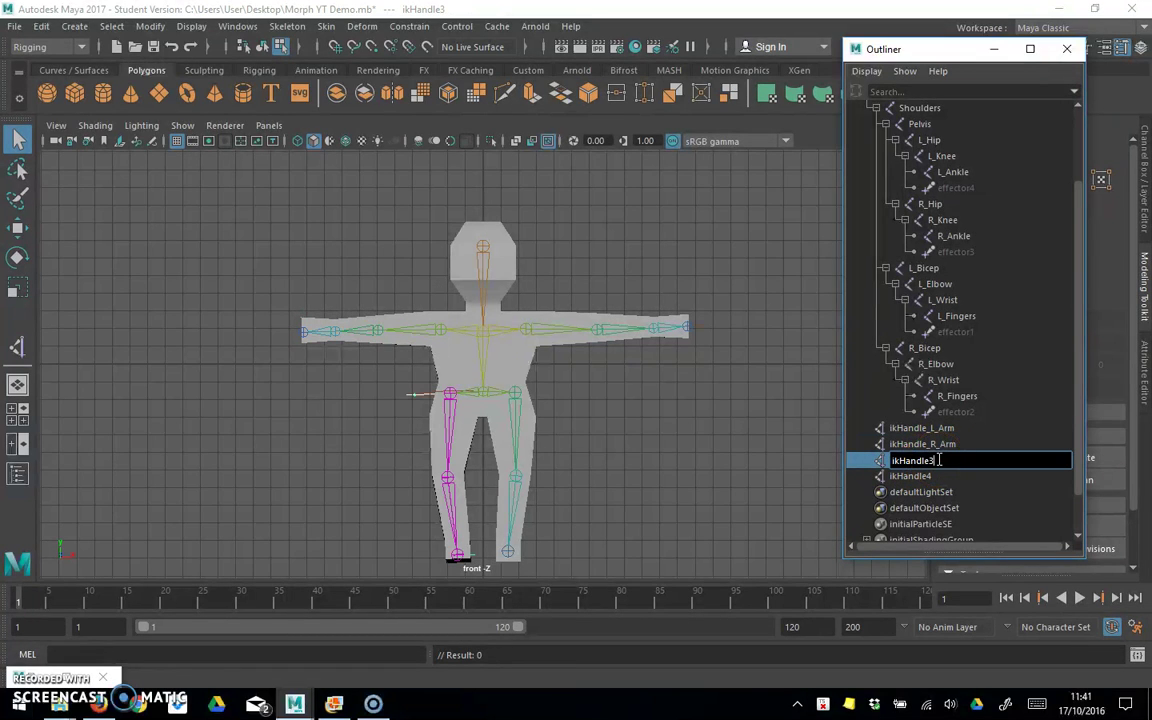
pyautogui.press('BackSpace')
pyautogui.click(925, 478)
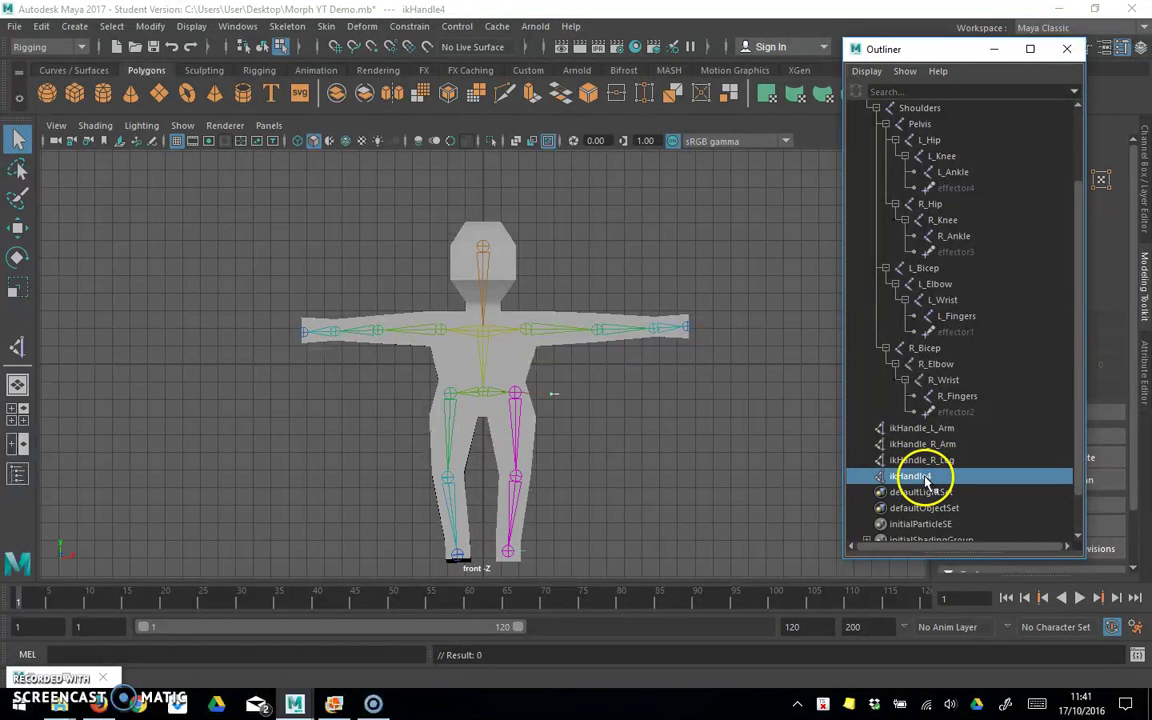
pyautogui.doubleClick(931, 476)
pyautogui.click(941, 477)
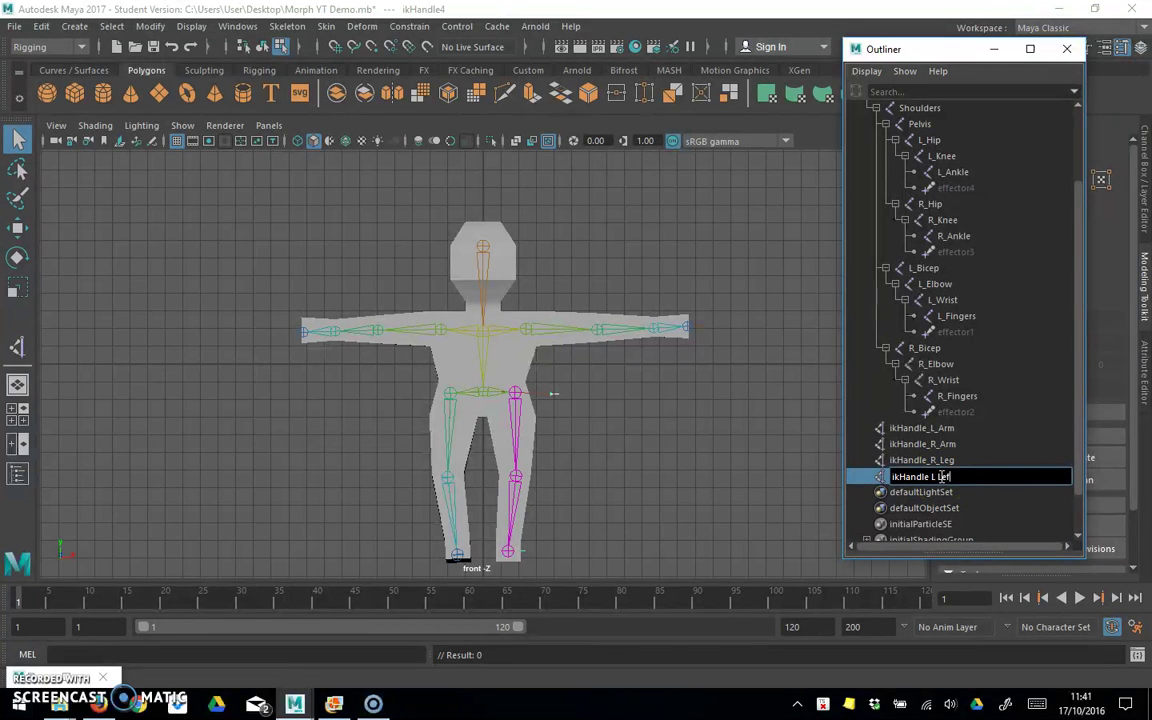
pyautogui.write('_L_Lefg')
pyautogui.press('BackSpace')
# Finish naming ikHandle_L_Leg, then move ikHandle_R_Leg along X to test the right leg
pyautogui.write('g')
pyautogui.click(823, 450)
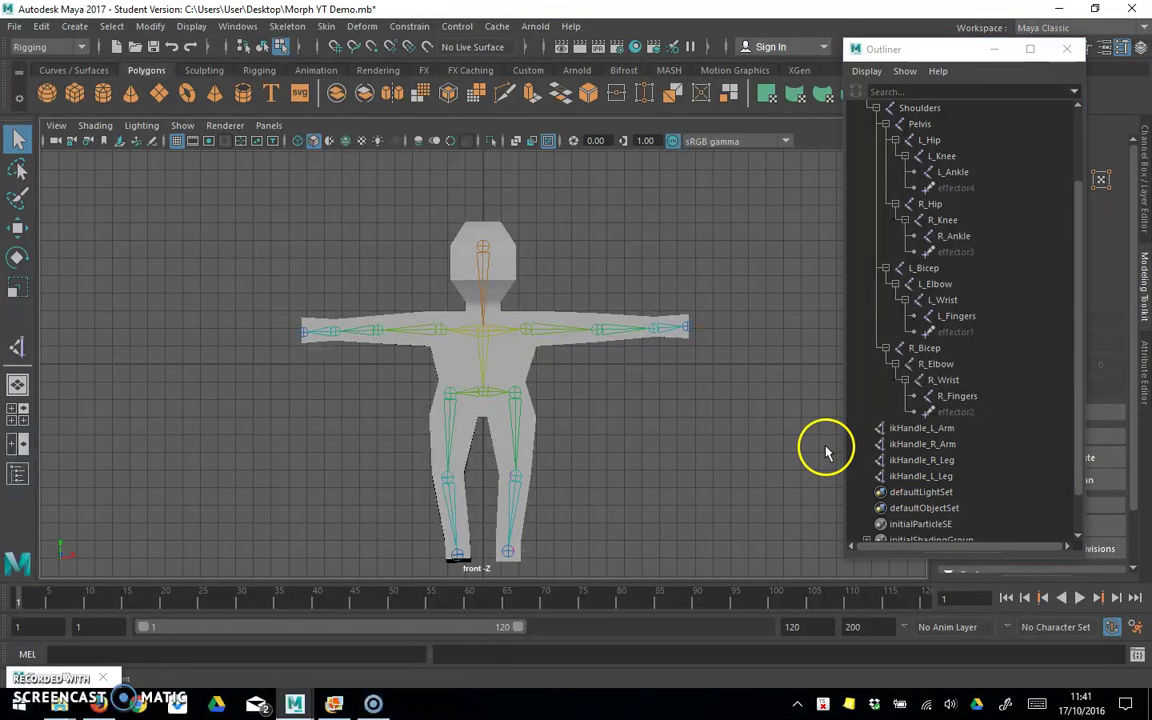
pyautogui.click(943, 460)
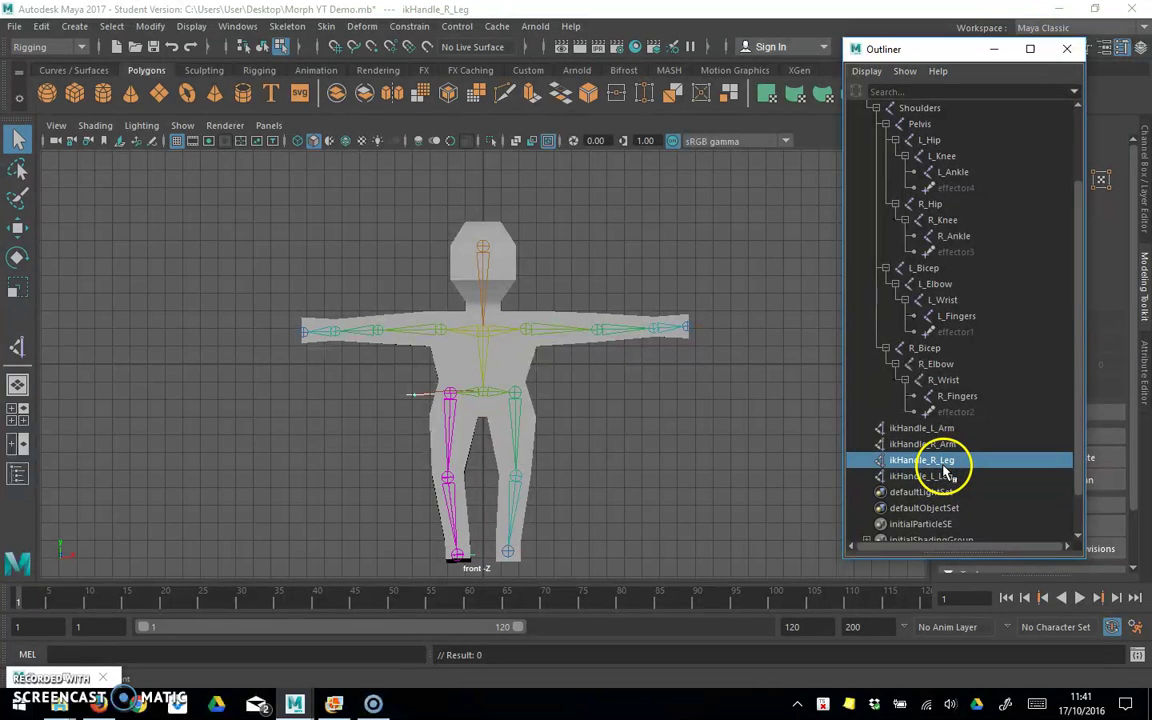
pyautogui.click(18, 227)
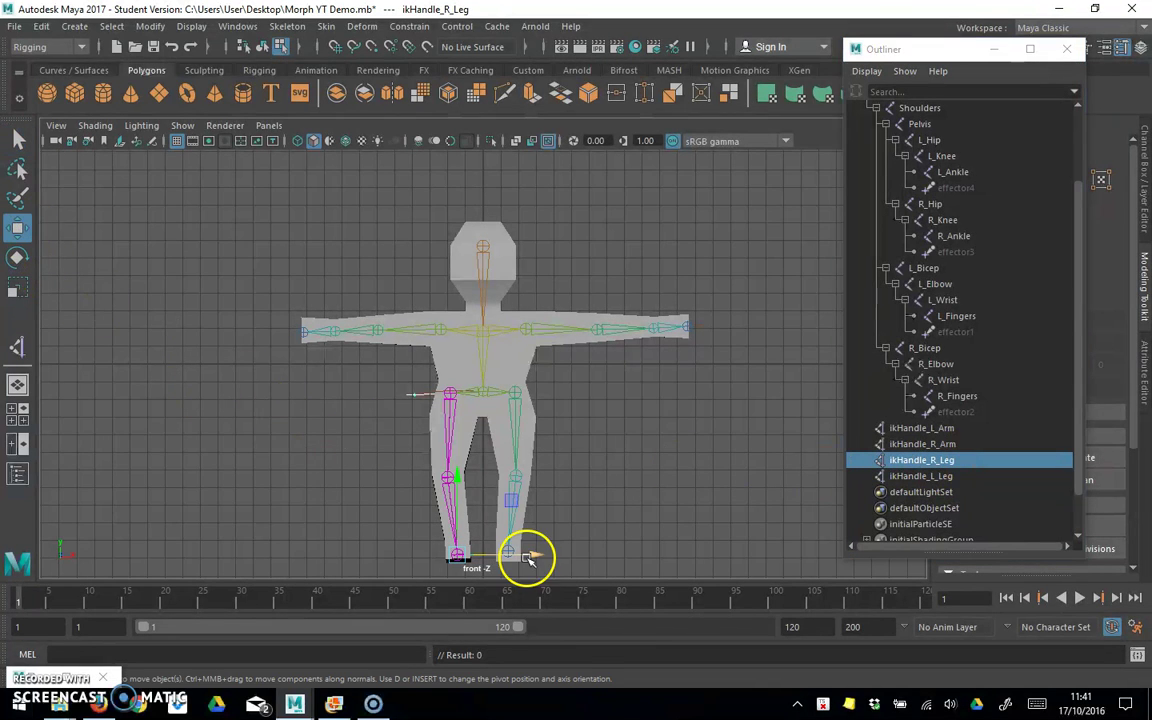
pyautogui.moveTo(532, 553); pyautogui.dragTo(532, 462)
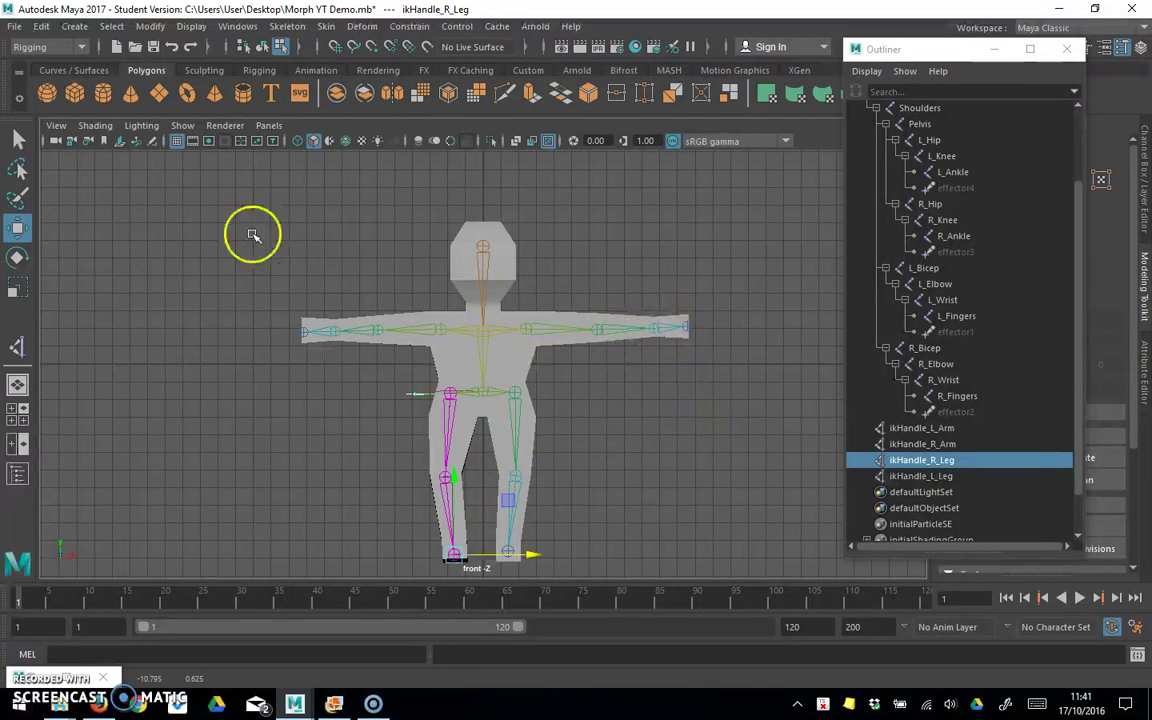
pyautogui.click(19, 227)
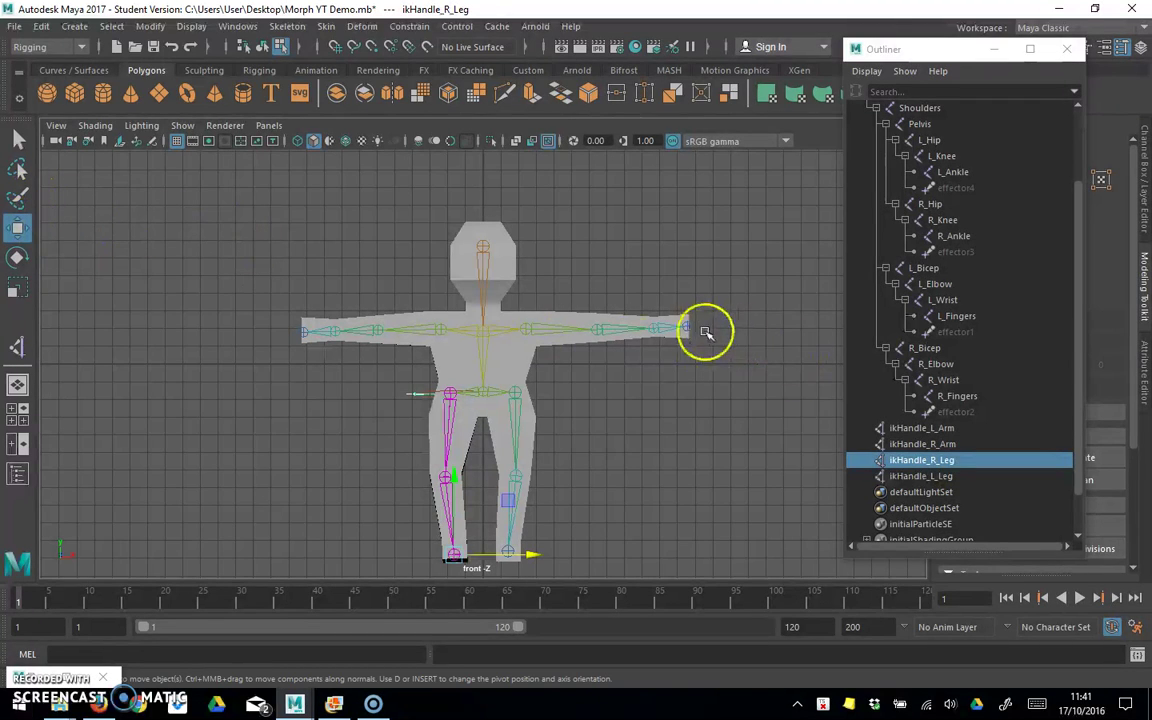
# Drag ikHandle_L_Arm down and inward to bend the elbow, then back out horizontally
pyautogui.click(920, 429)
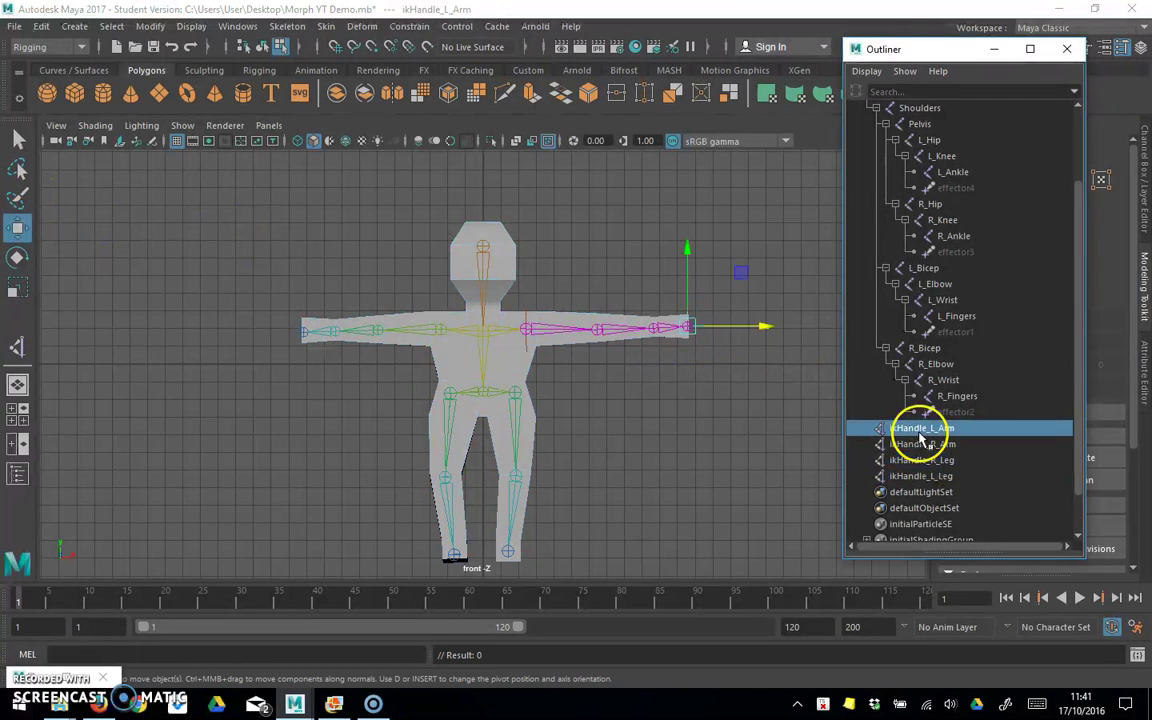
pyautogui.moveTo(689, 252); pyautogui.dragTo(697, 316)
pyautogui.moveTo(758, 386); pyautogui.dragTo(723, 388)
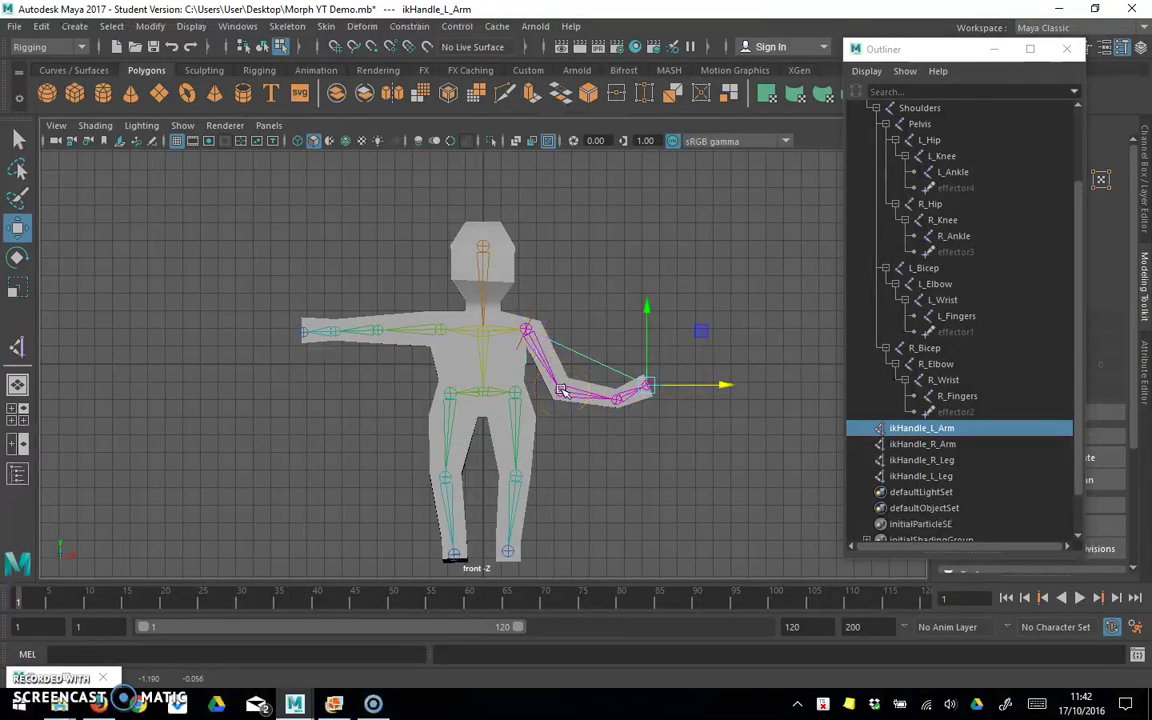
pyautogui.moveTo(724, 386); pyautogui.dragTo(797, 337)
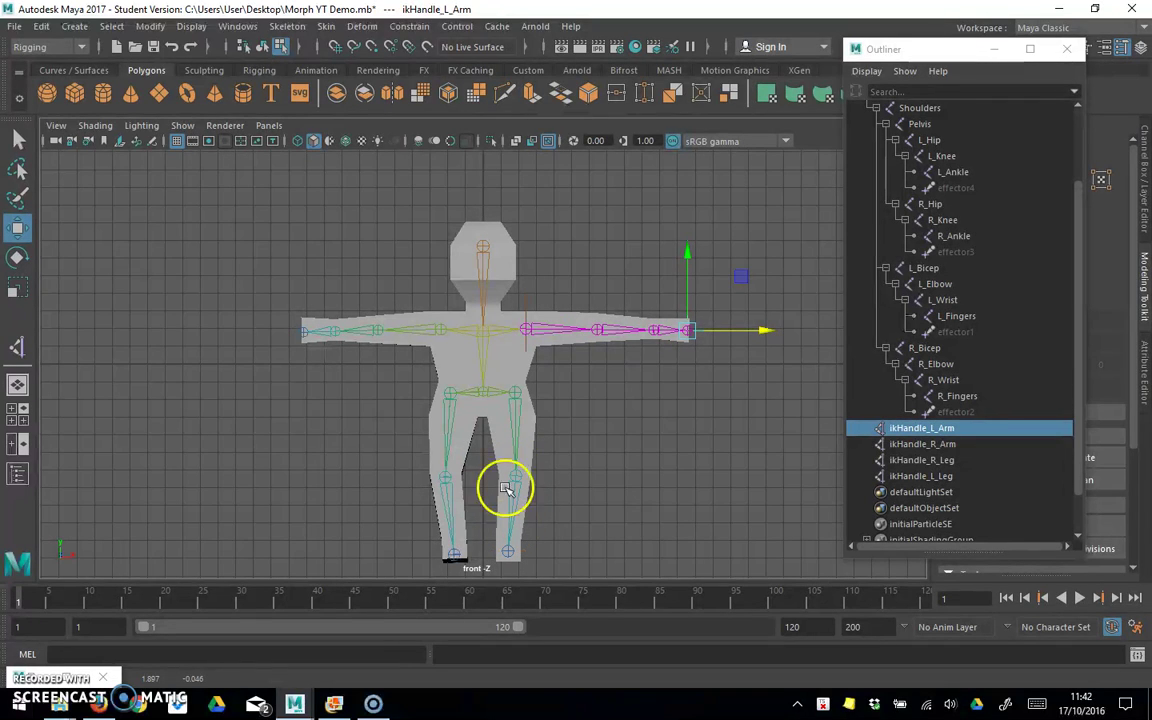
# Switch to the Right Side view, zoom out, select ikHandle_R_Leg and move the Outliner aside
pyautogui.click(56, 127)
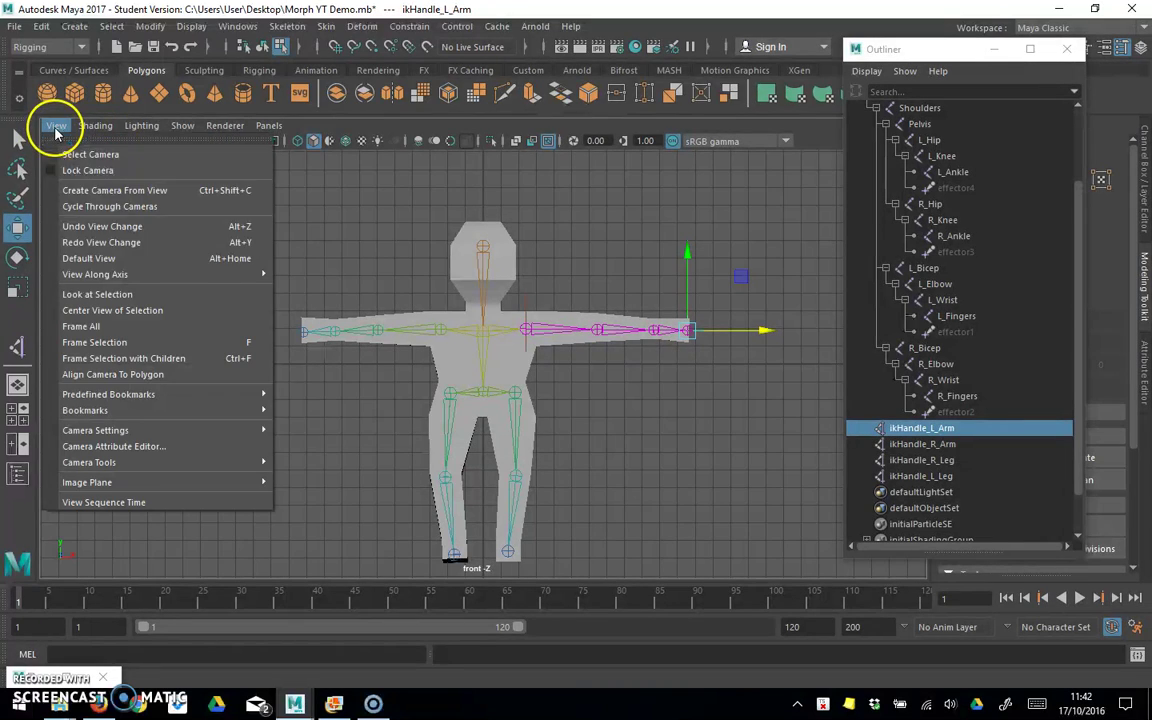
pyautogui.moveTo(141, 393)
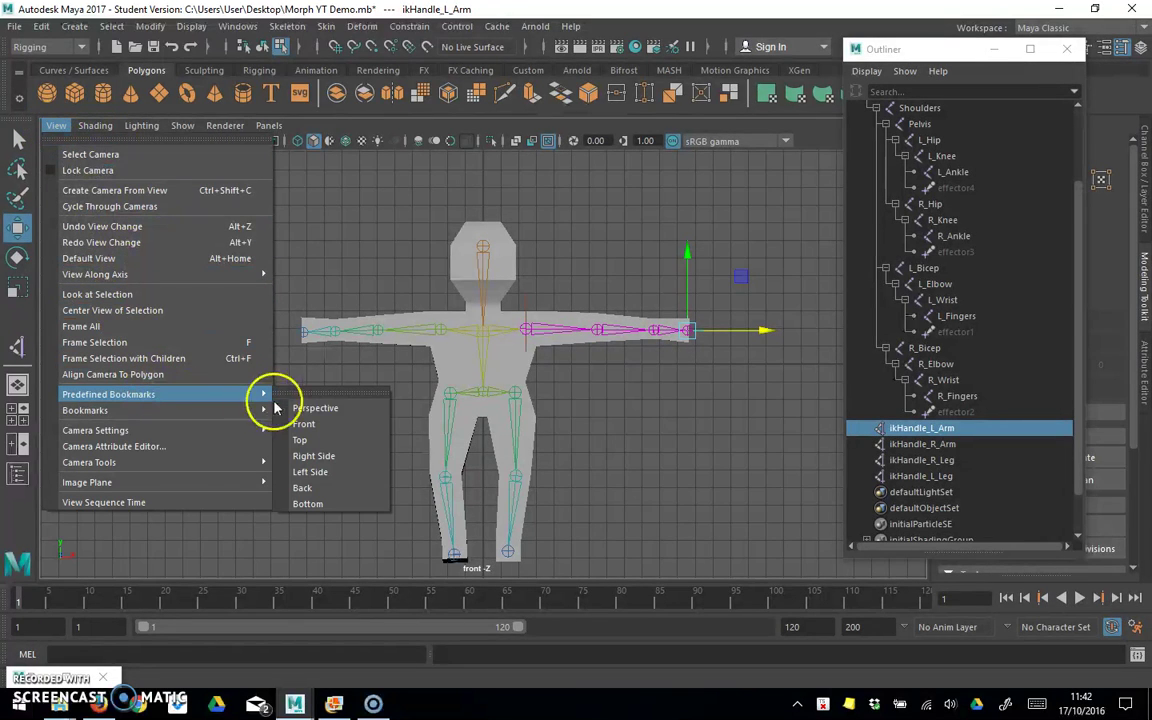
pyautogui.click(310, 456)
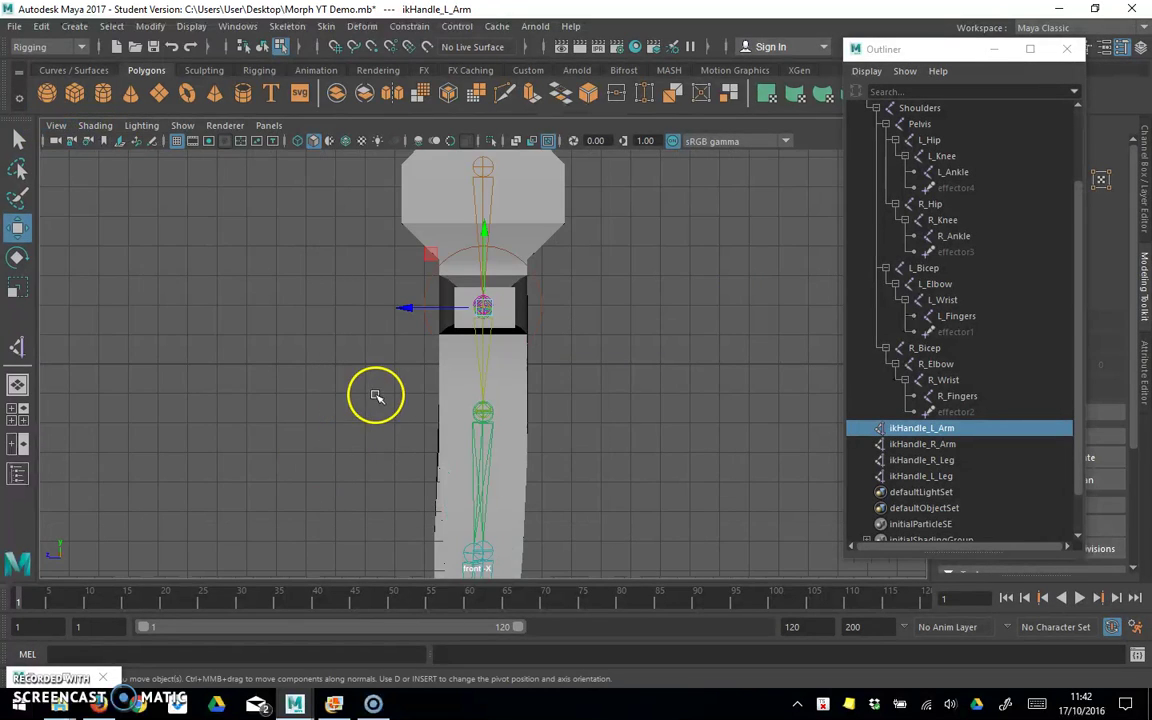
pyautogui.scroll(-4, 375, 396)
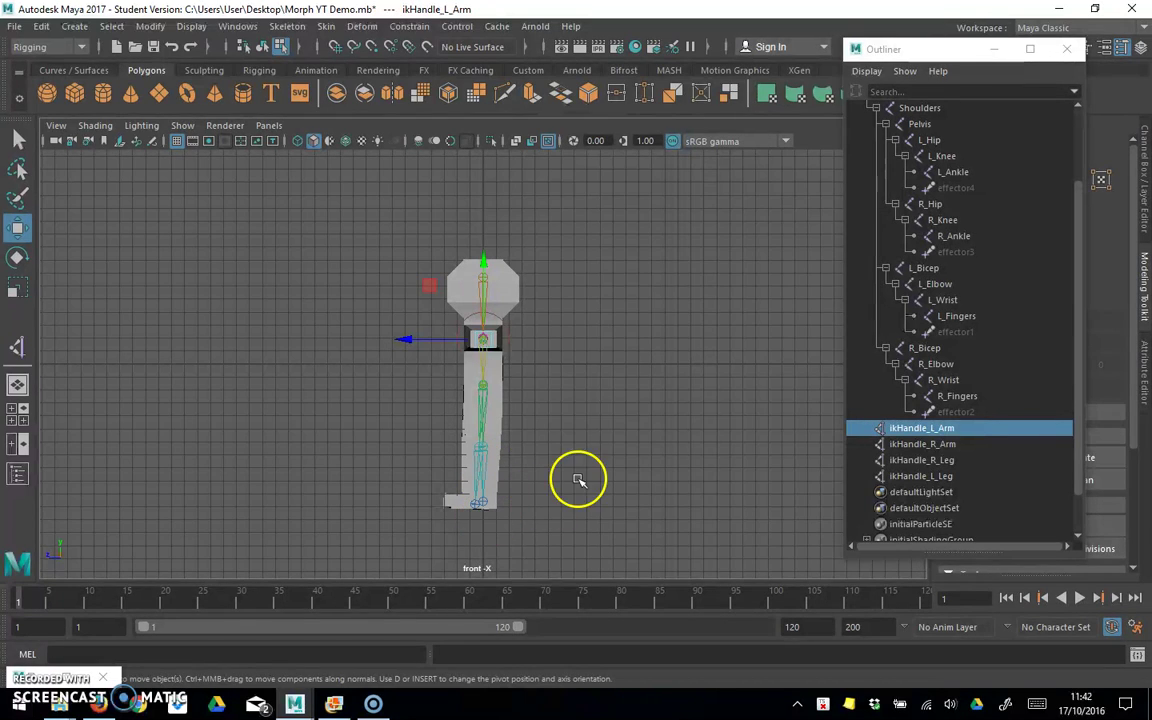
pyautogui.click(941, 464)
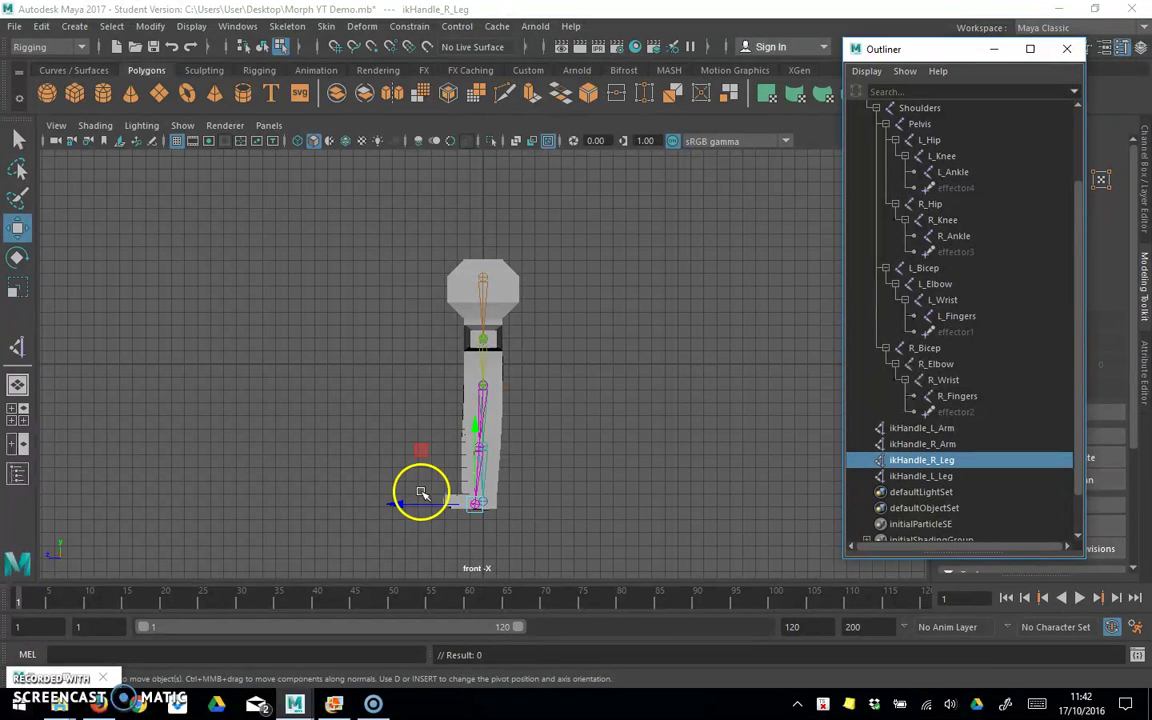
pyautogui.moveTo(963, 57); pyautogui.dragTo(800, 66)
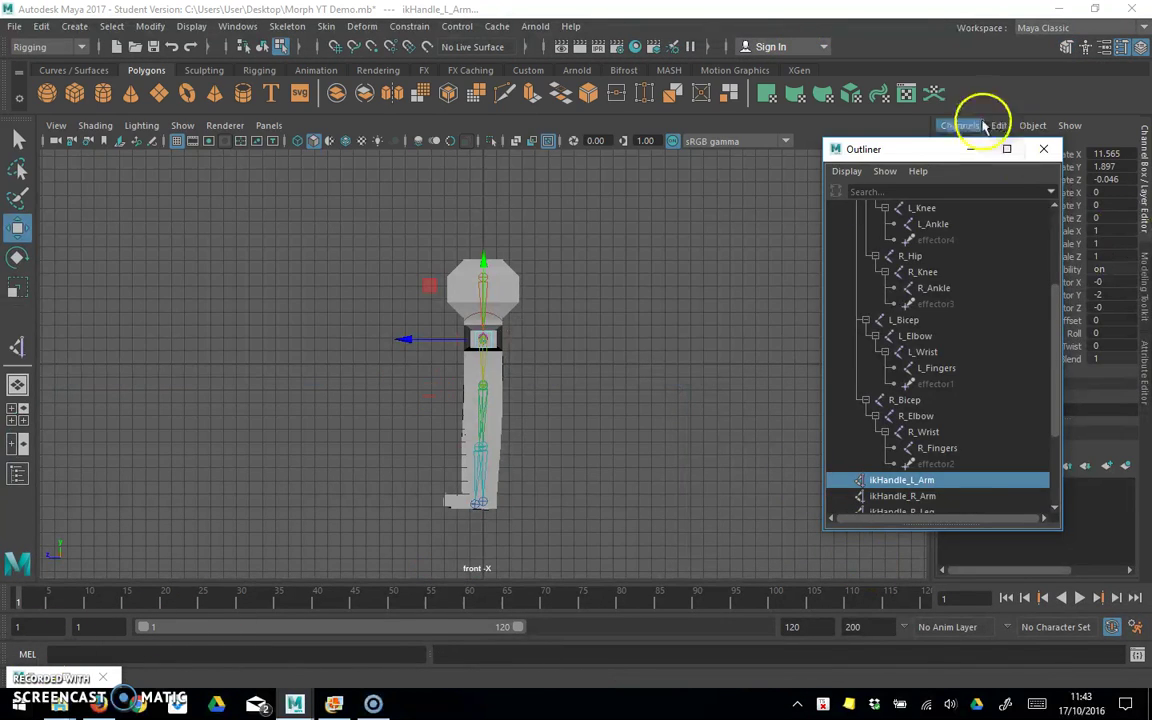
# Move the Outliner away from the channel values and select the R_Hip joint
pyautogui.moveTo(941, 149); pyautogui.dragTo(843, 155)
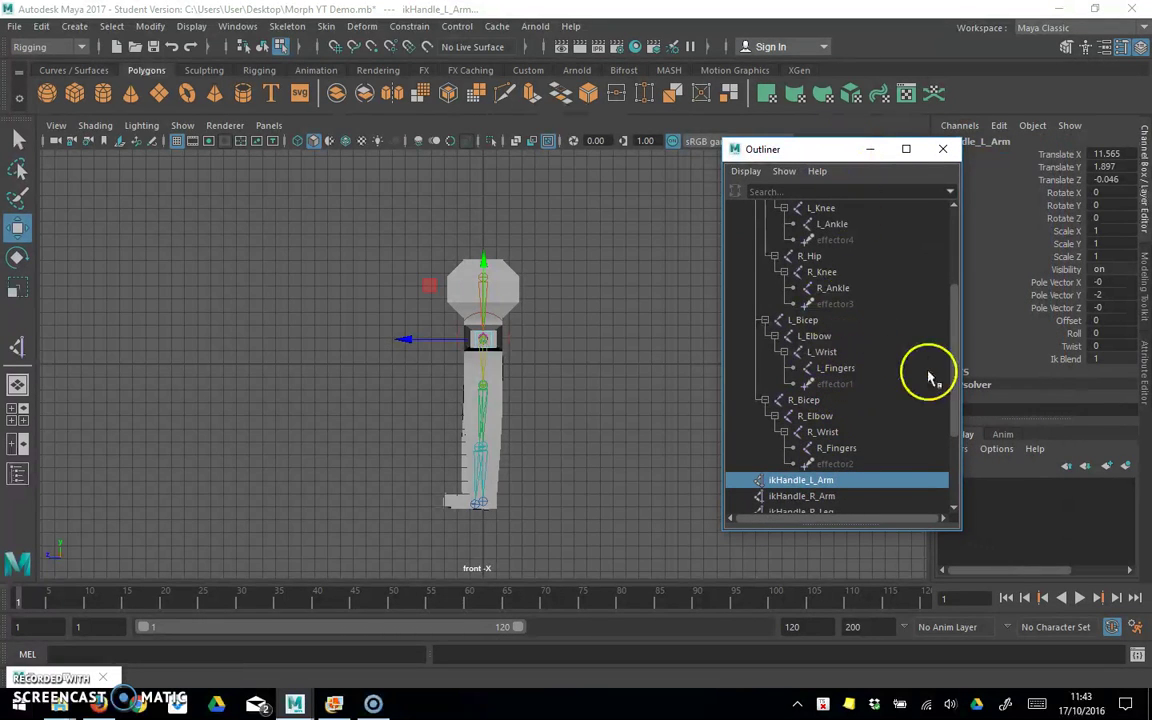
pyautogui.moveTo(955, 372); pyautogui.dragTo(956, 303)
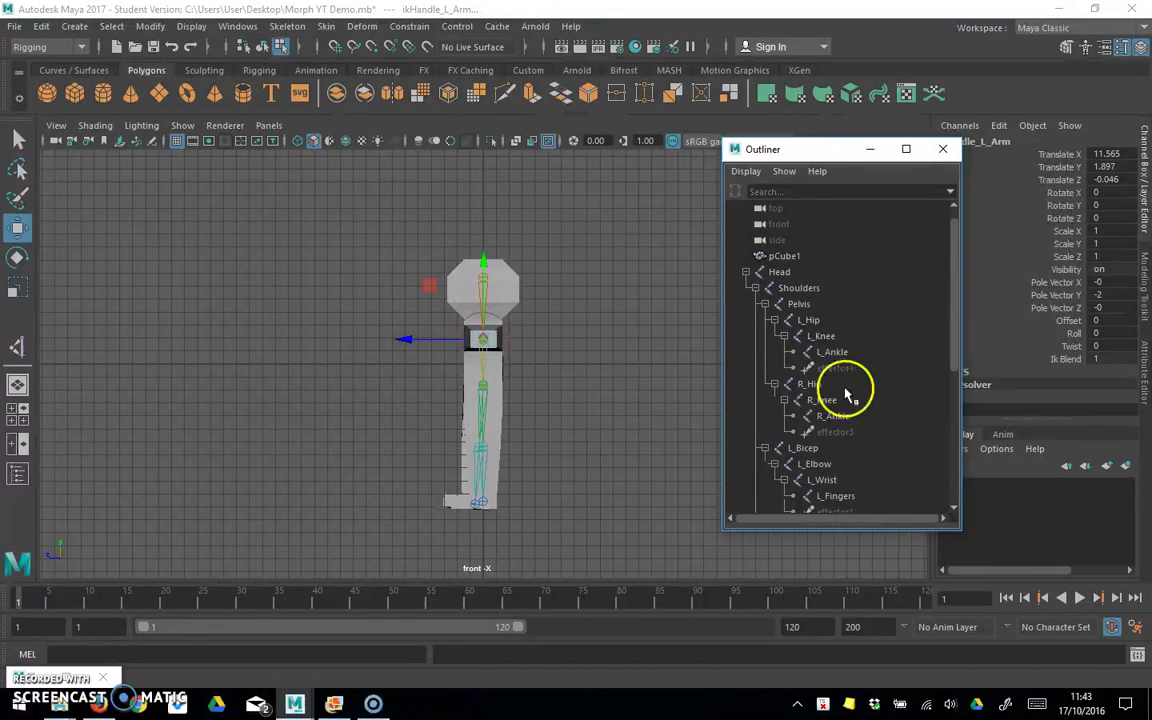
pyautogui.click(810, 388)
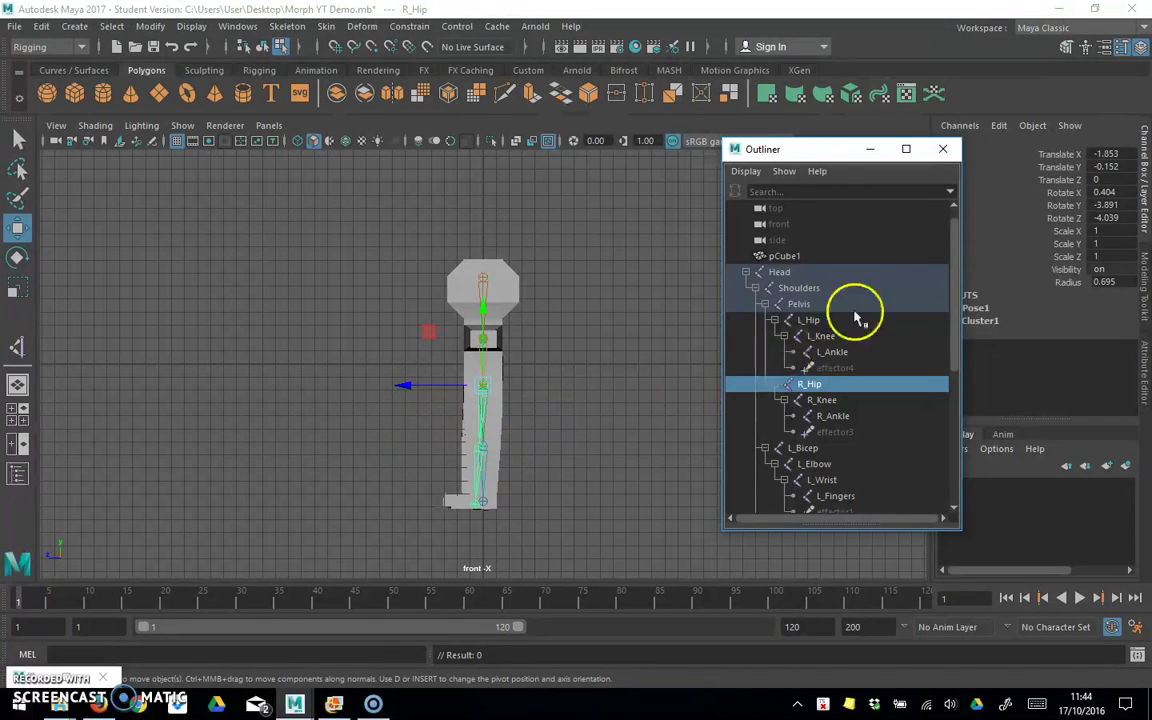
# Open R_Hip's Attribute Editor from the Channel Box Object menu and shift the Outliner down-left
pyautogui.click(1140, 52)
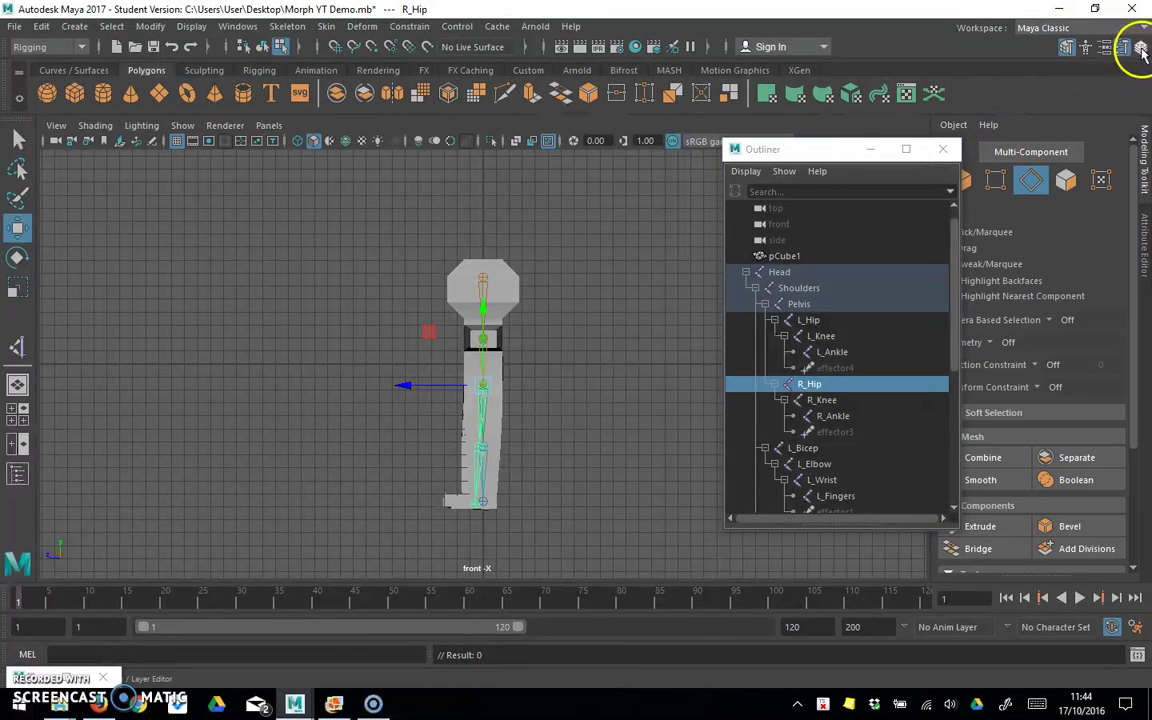
pyautogui.click(1140, 52)
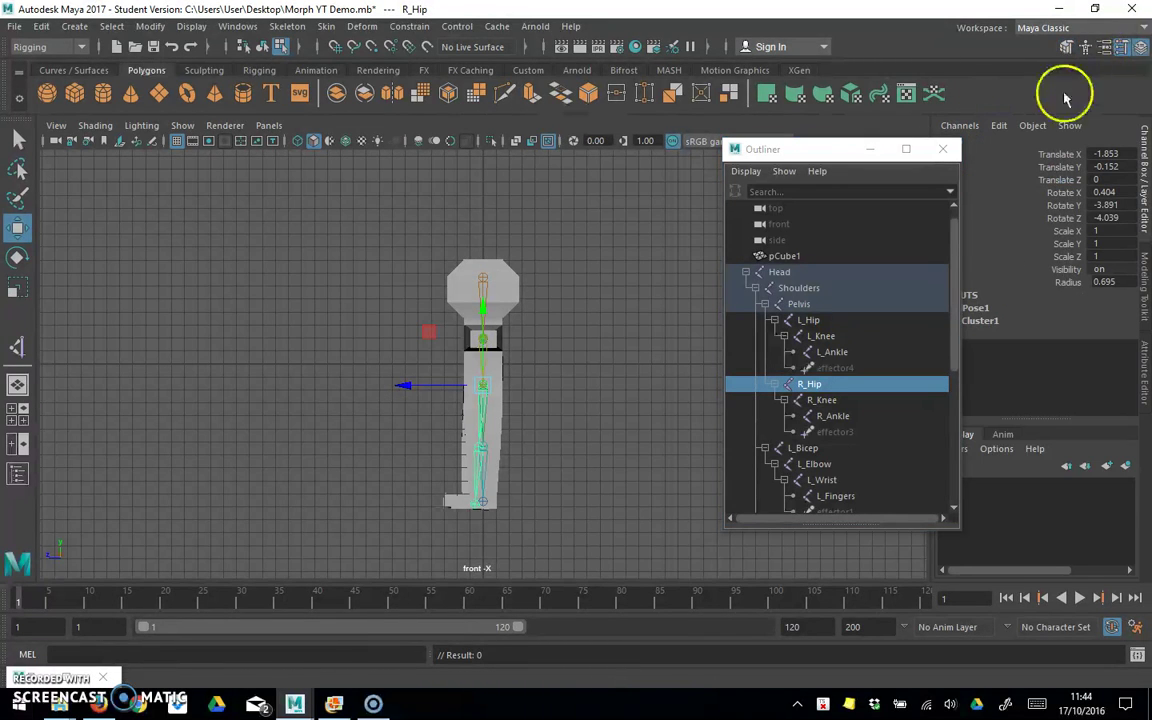
pyautogui.click(993, 125)
pyautogui.moveTo(1030, 130)
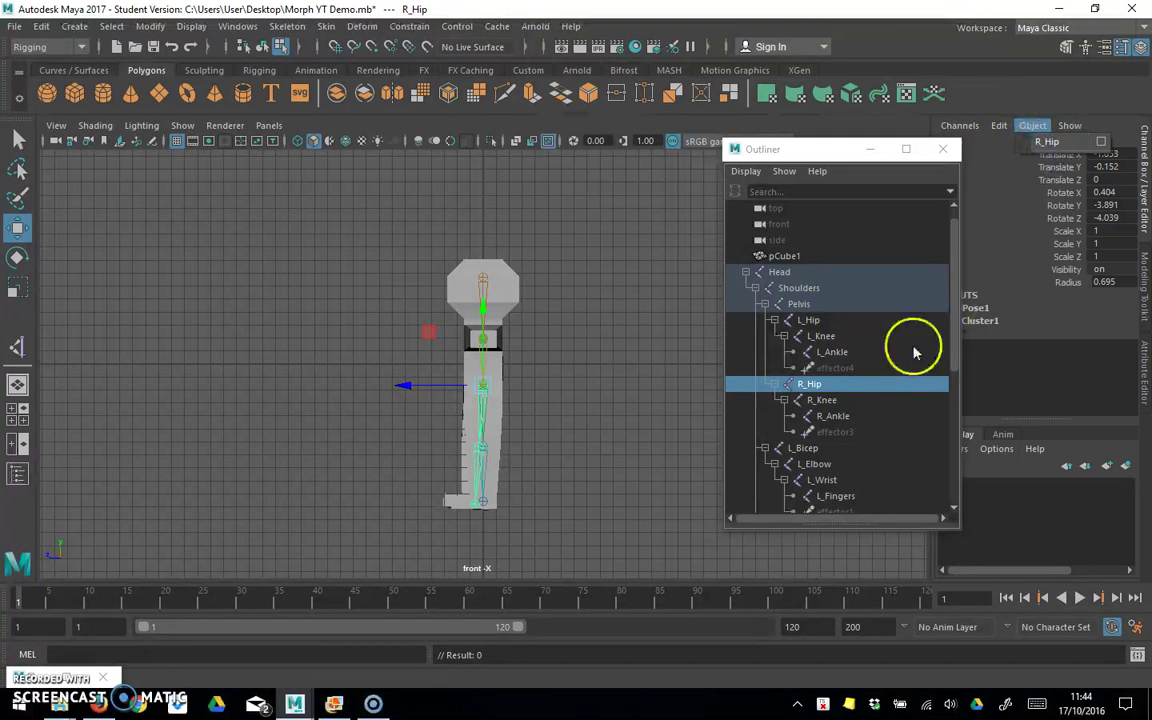
pyautogui.click(1102, 147)
pyautogui.moveTo(843, 156); pyautogui.dragTo(646, 352)
# Collapse R_Hip's Transform Attributes and Joint sections and expand Limit Information to show rotate limits
pyautogui.click(787, 244)
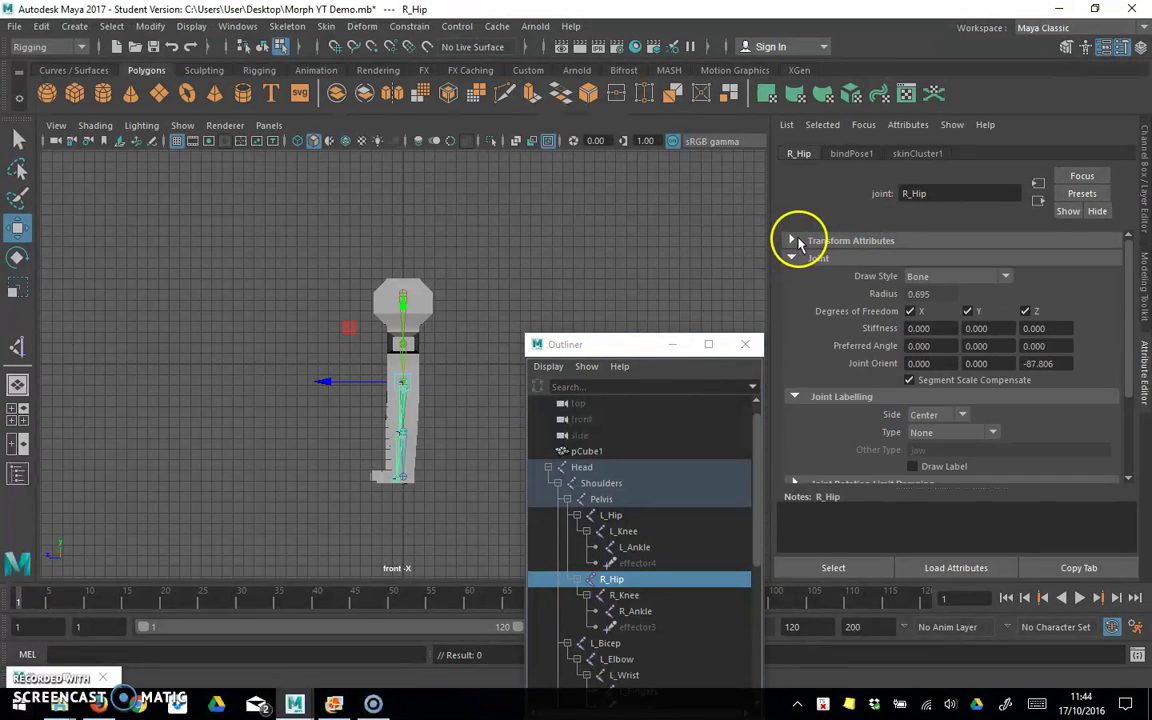
pyautogui.click(797, 257)
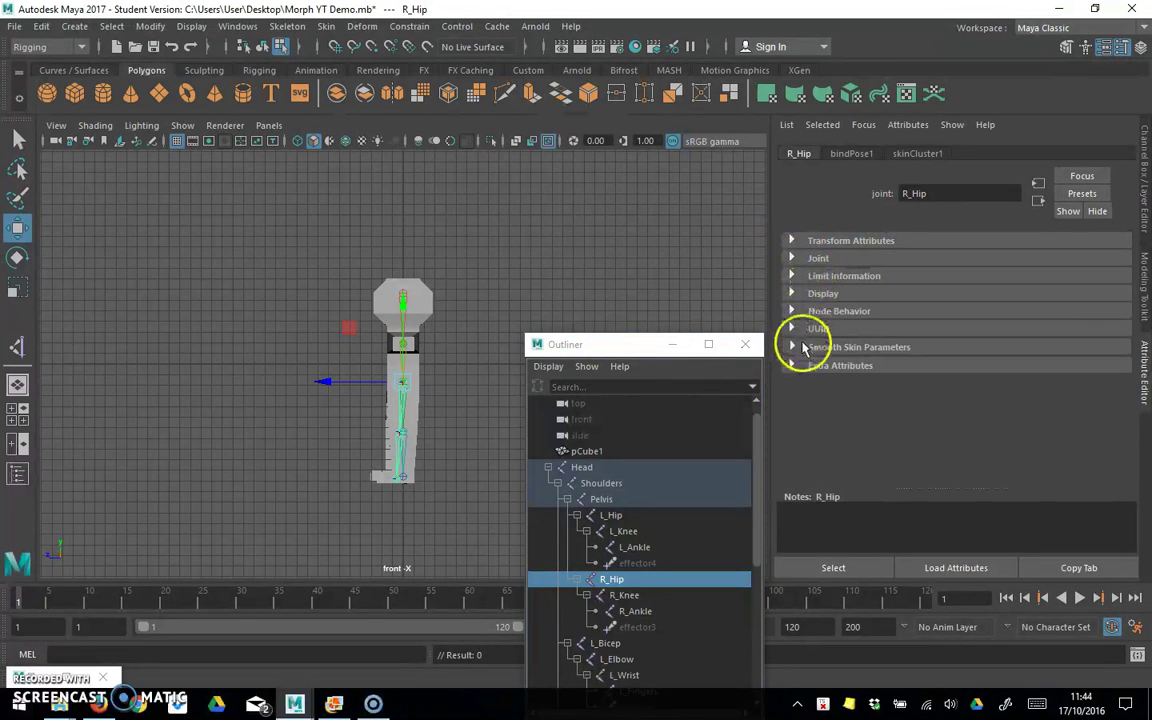
pyautogui.click(792, 366)
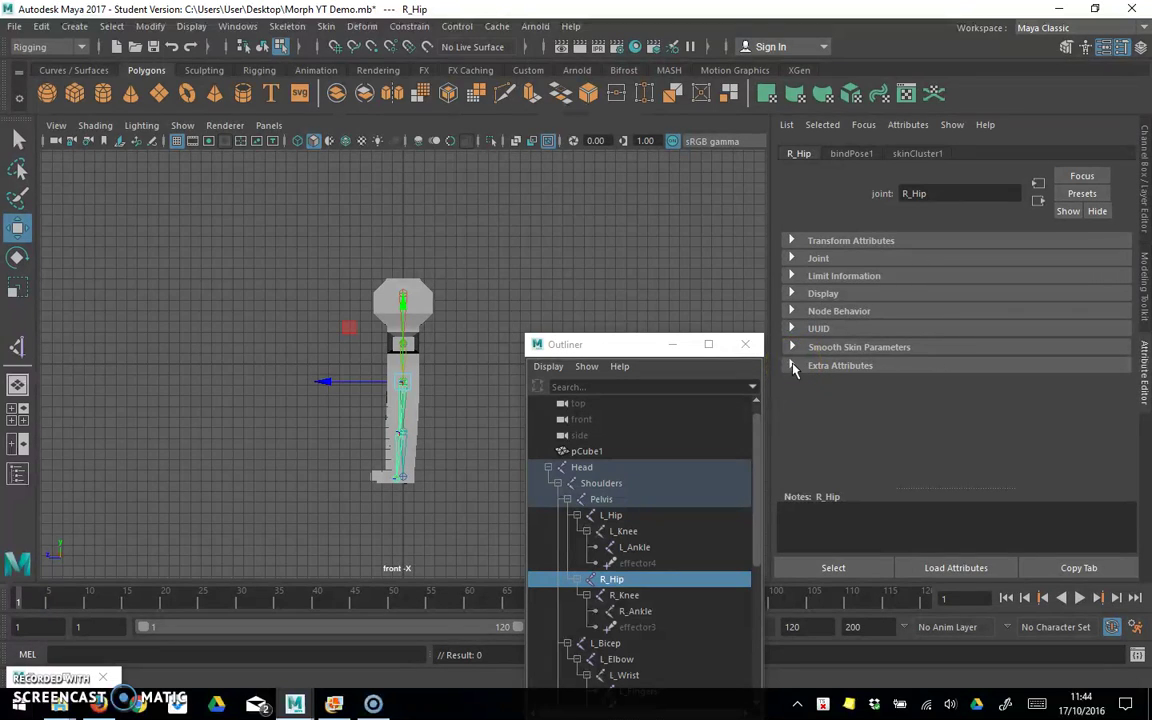
pyautogui.click(850, 298)
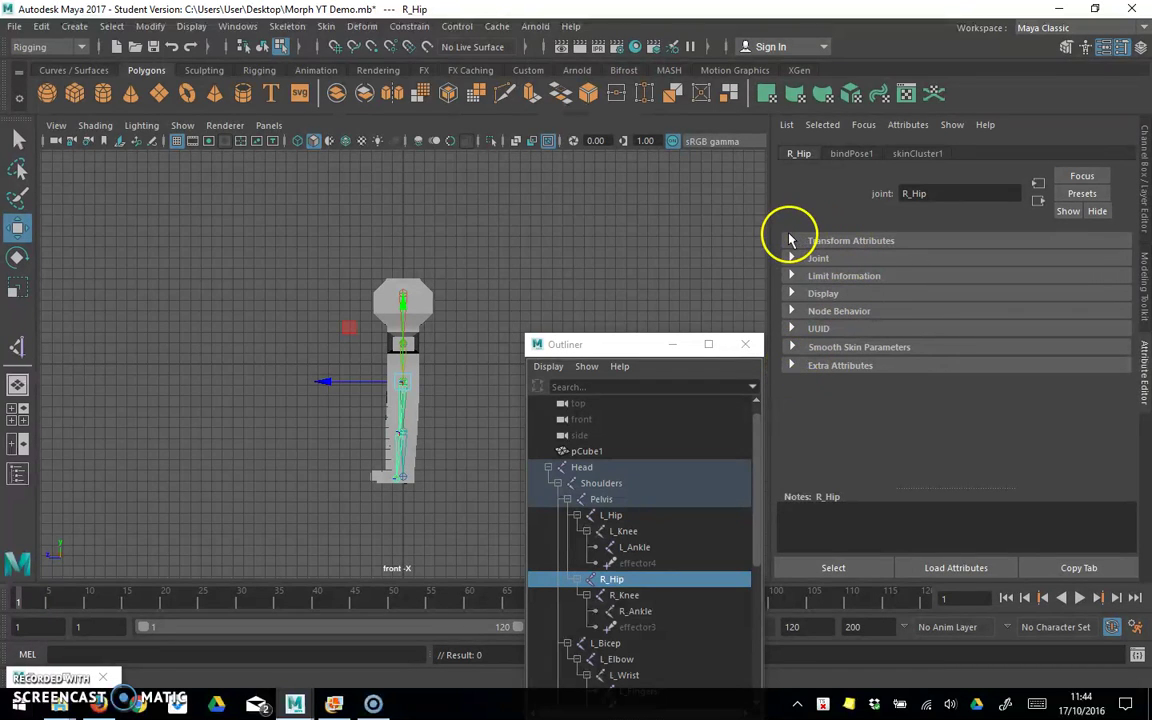
pyautogui.click(792, 276)
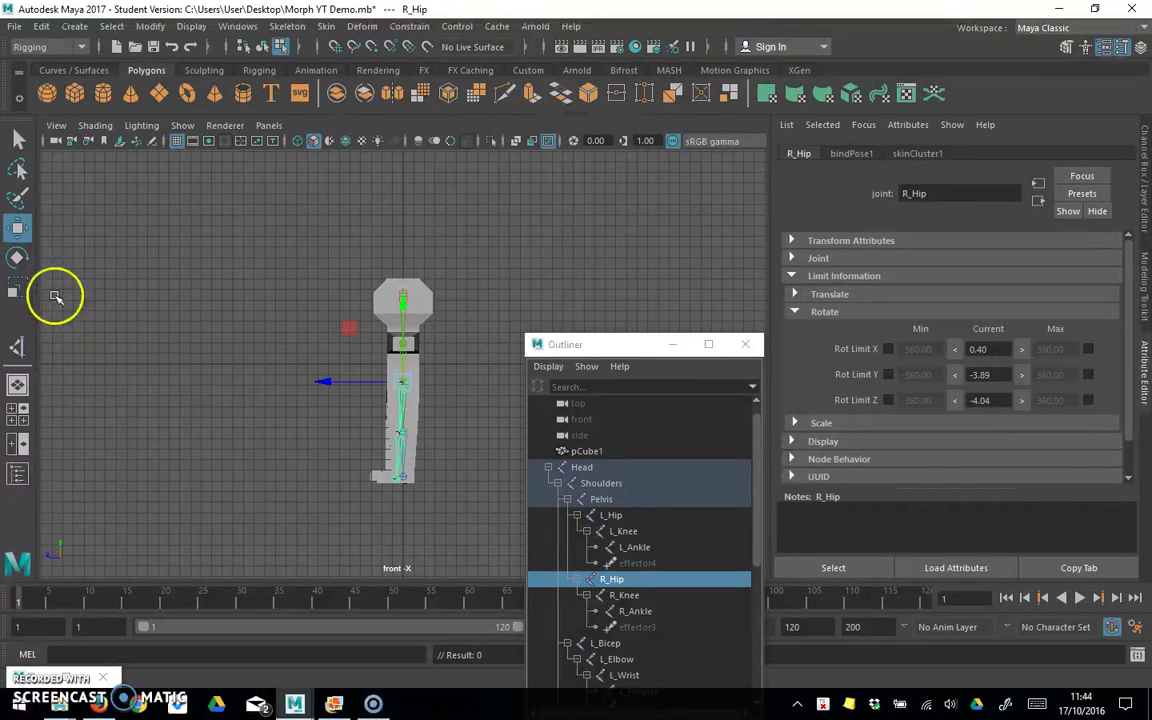
# Swing R_Hip to one extreme, zero its X and Z rotation, and capture -35.69 as Y minimum
pyautogui.click(17, 259)
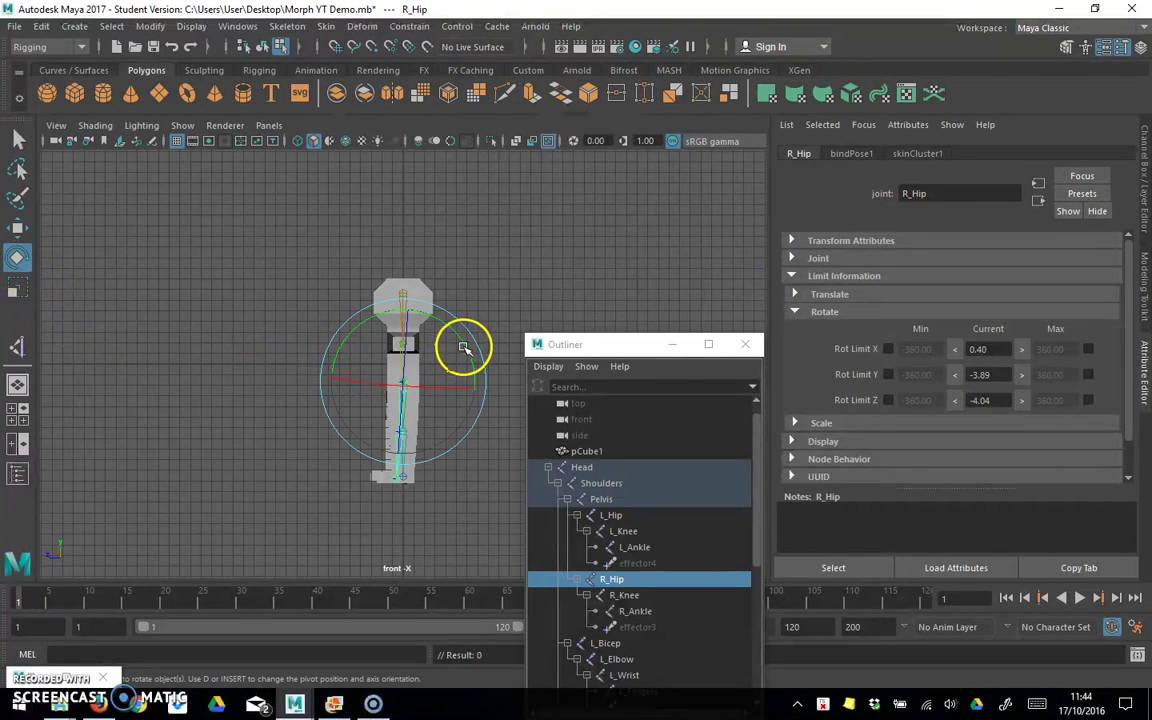
pyautogui.moveTo(463, 347); pyautogui.dragTo(474, 384)
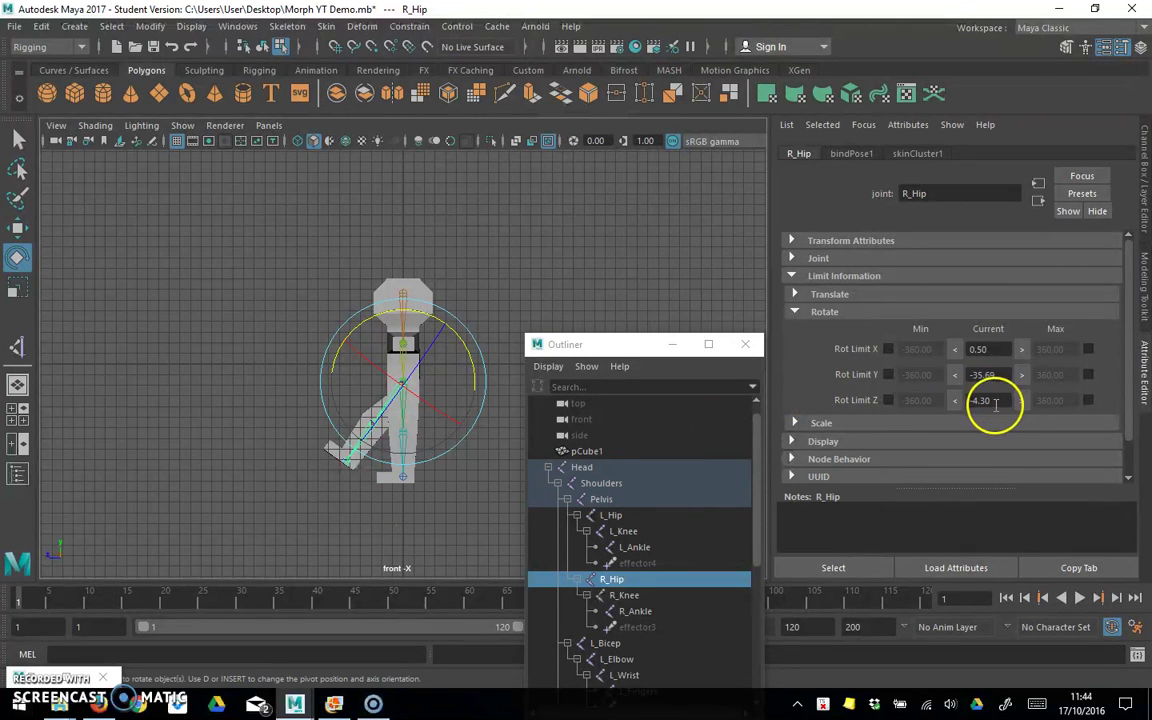
pyautogui.write('0')
pyautogui.click(988, 349)
pyautogui.write('00')
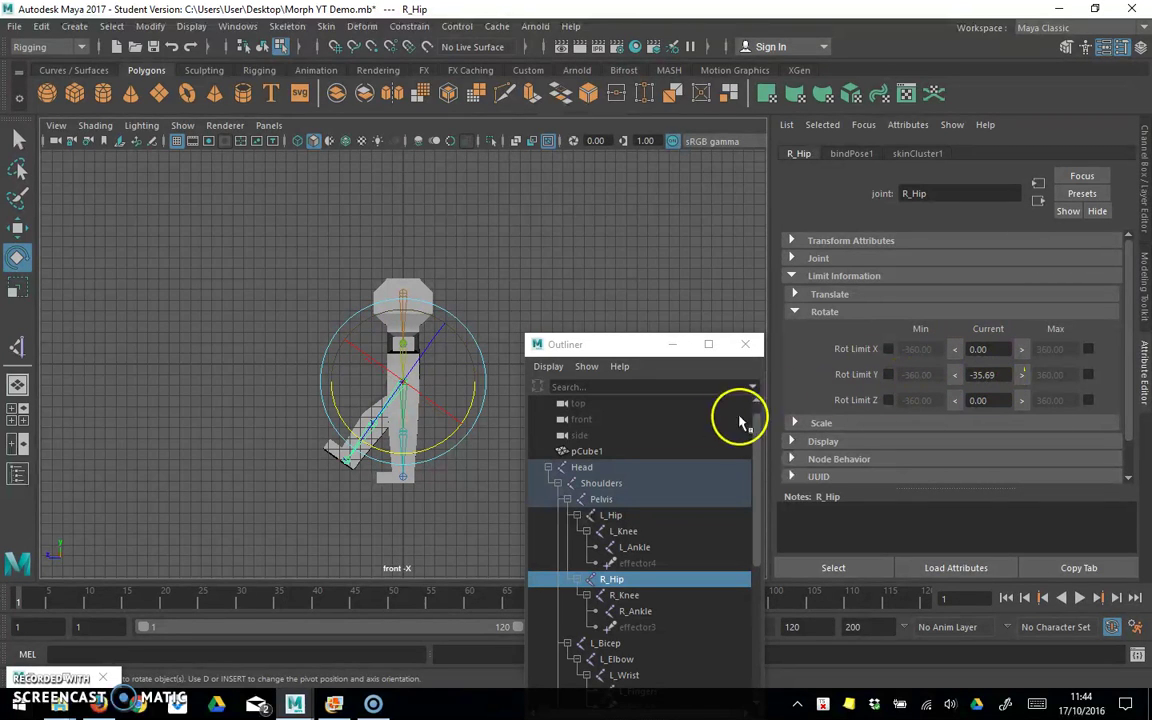
pyautogui.moveTo(997, 375); pyautogui.dragTo(963, 378)
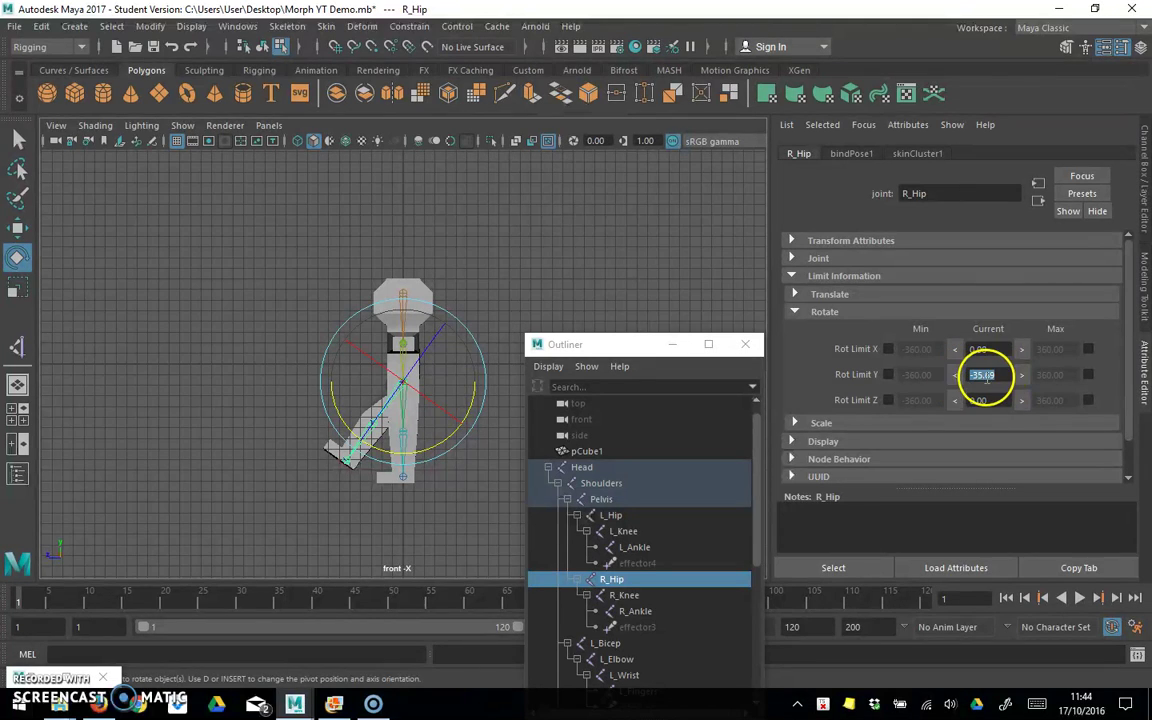
pyautogui.click(888, 375)
pyautogui.click(955, 378)
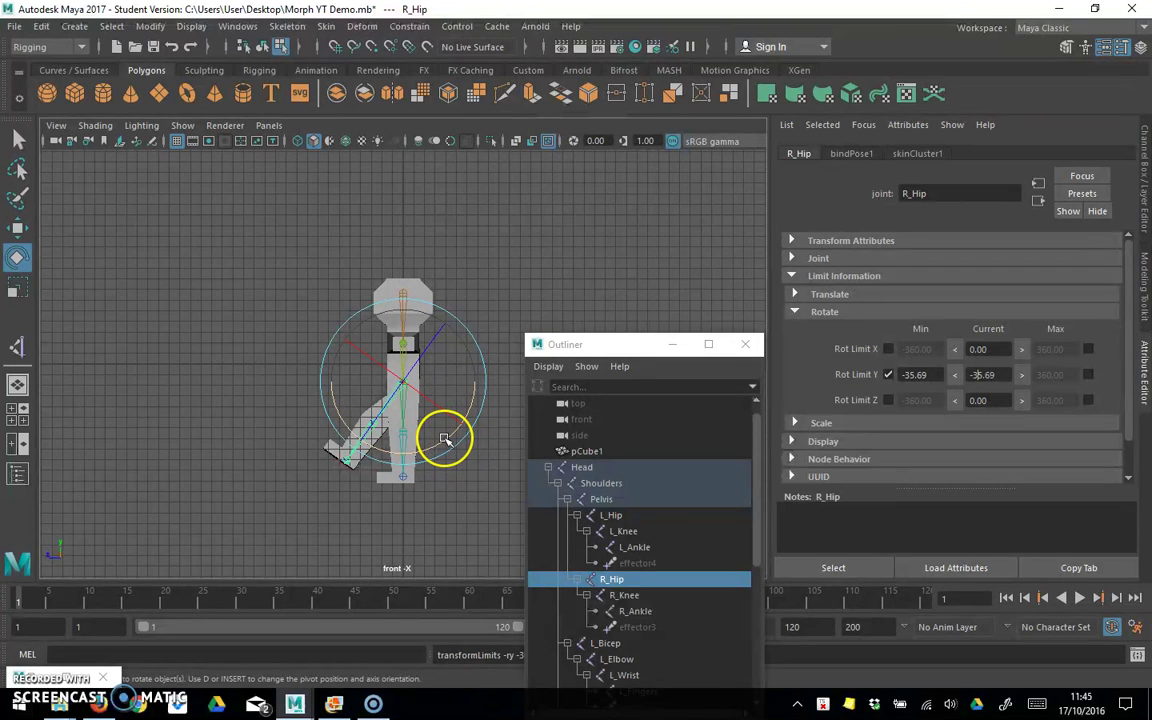
# Lock R_Hip's X and Z rotation at 0 by enabling their min and max limits
pyautogui.moveTo(445, 440); pyautogui.dragTo(840, 422)
pyautogui.click(889, 350)
pyautogui.click(889, 401)
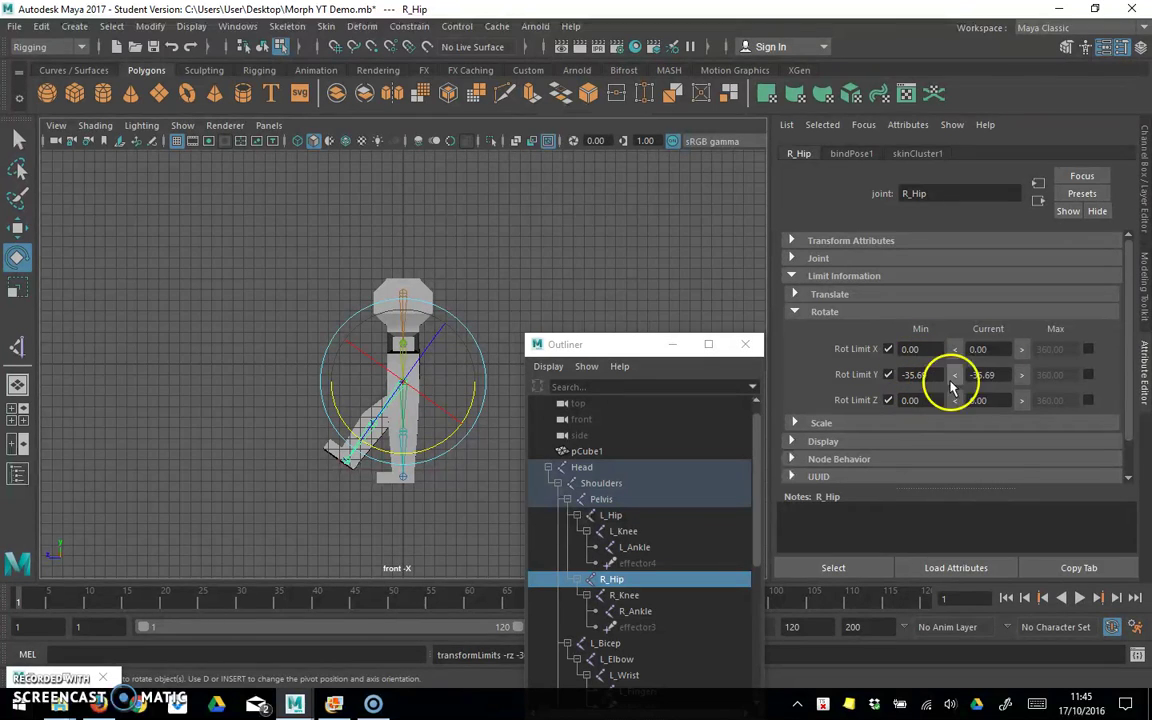
pyautogui.click(1088, 349)
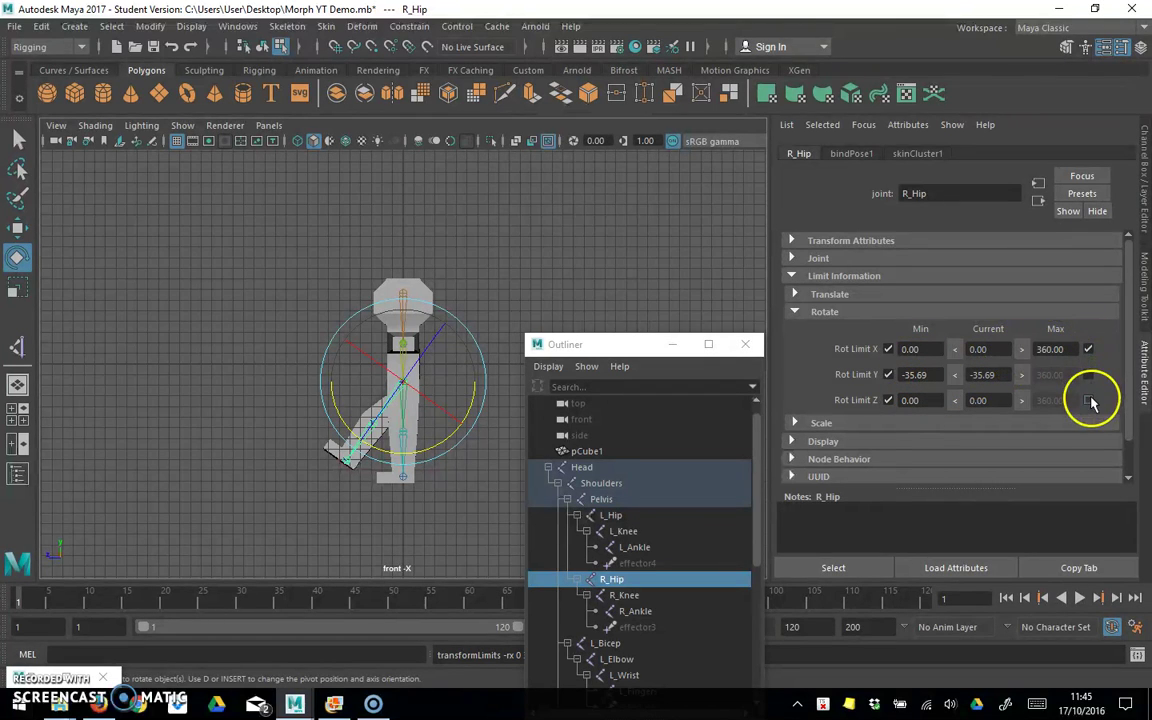
pyautogui.click(1088, 400)
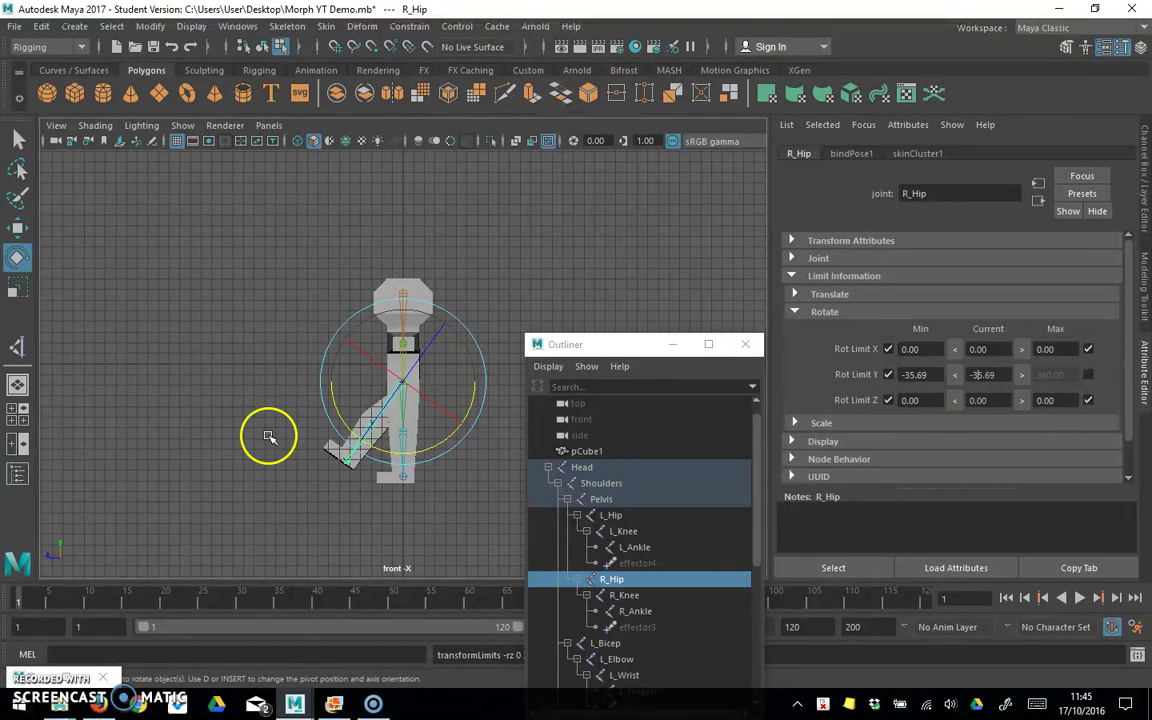
# Swing the right leg the other way, capture 35.29 as Y maximum, and test the limits
pyautogui.moveTo(368, 445); pyautogui.dragTo(450, 432)
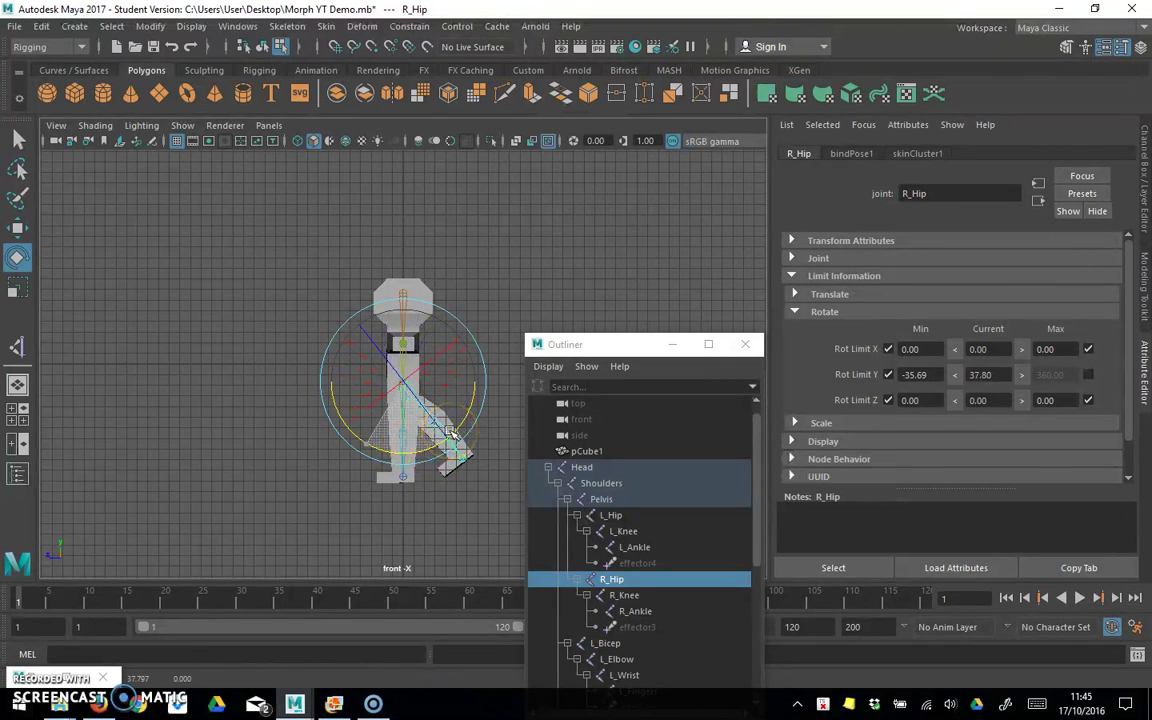
pyautogui.moveTo(450, 430); pyautogui.dragTo(449, 432)
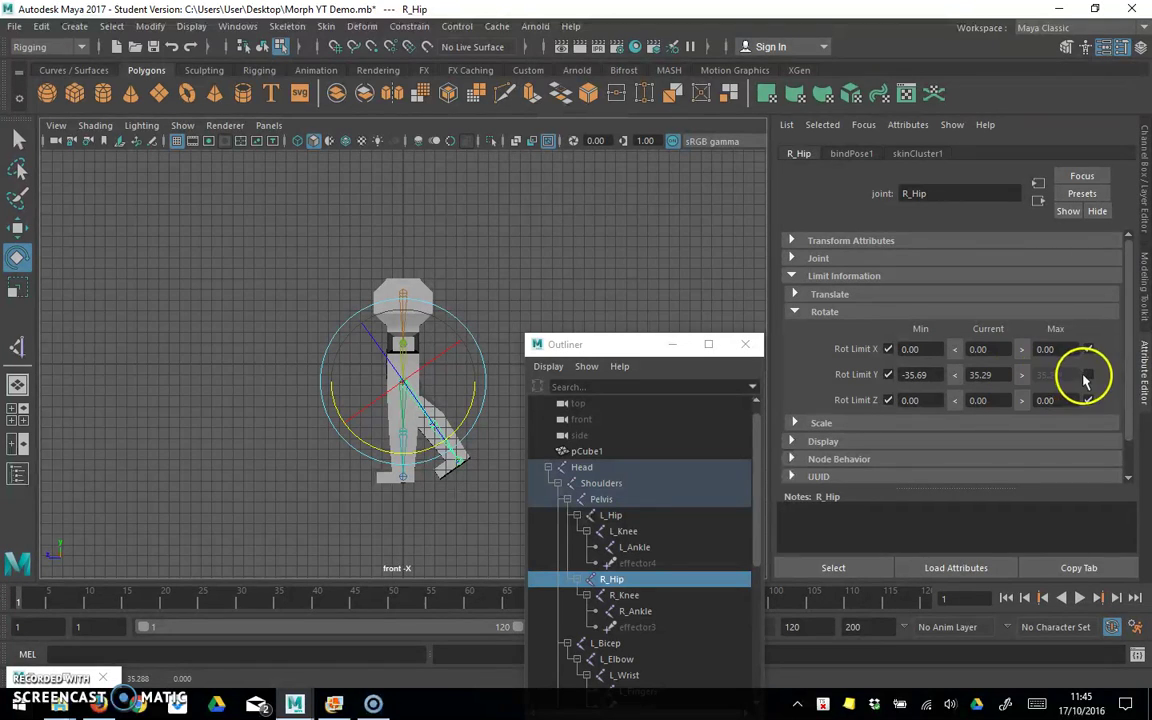
pyautogui.click(1023, 376)
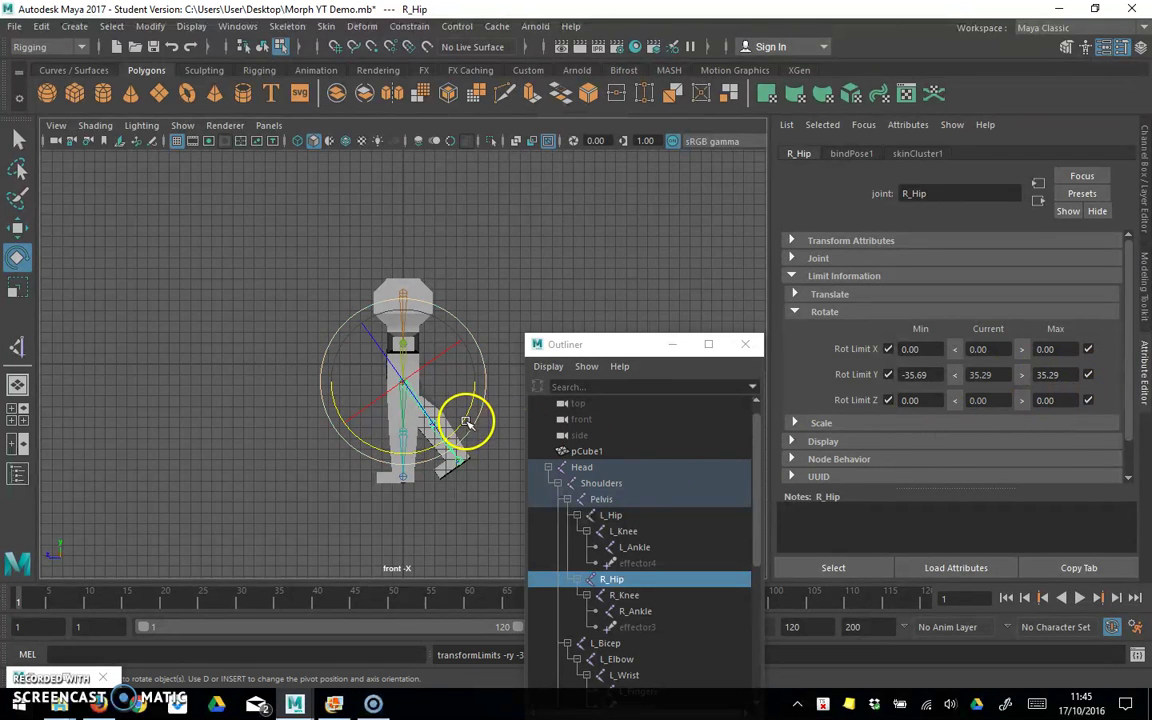
pyautogui.moveTo(463, 417); pyautogui.dragTo(386, 440)
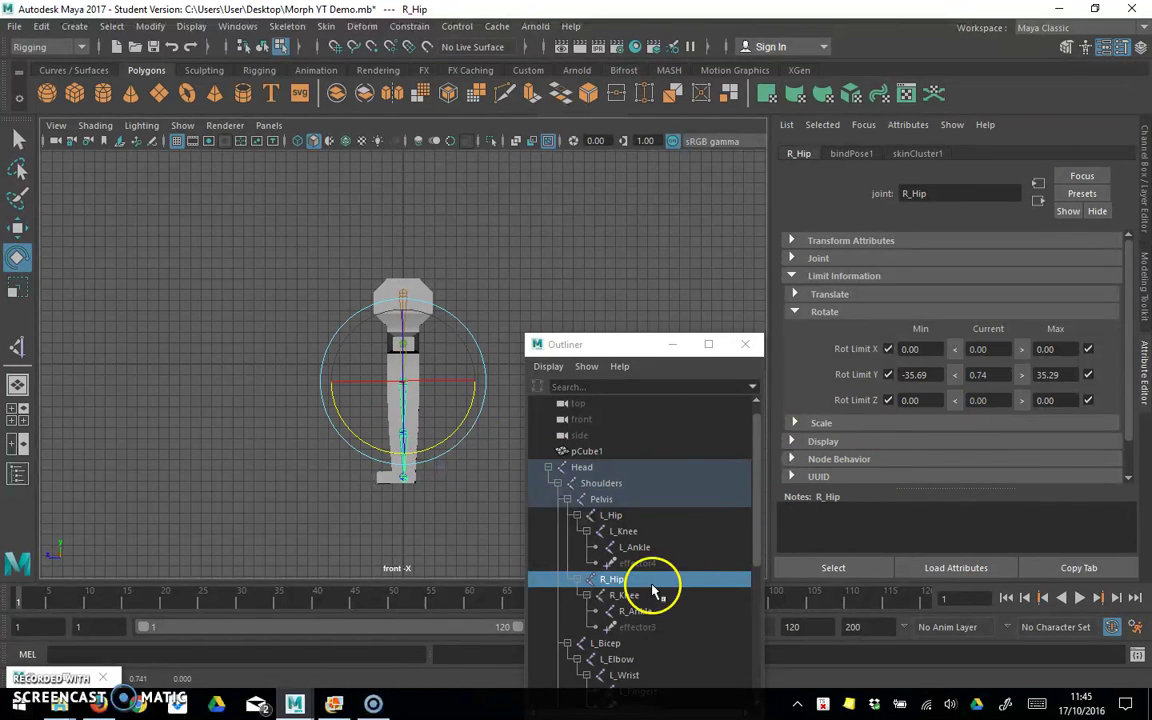
pyautogui.scroll(-5, 637, 604)
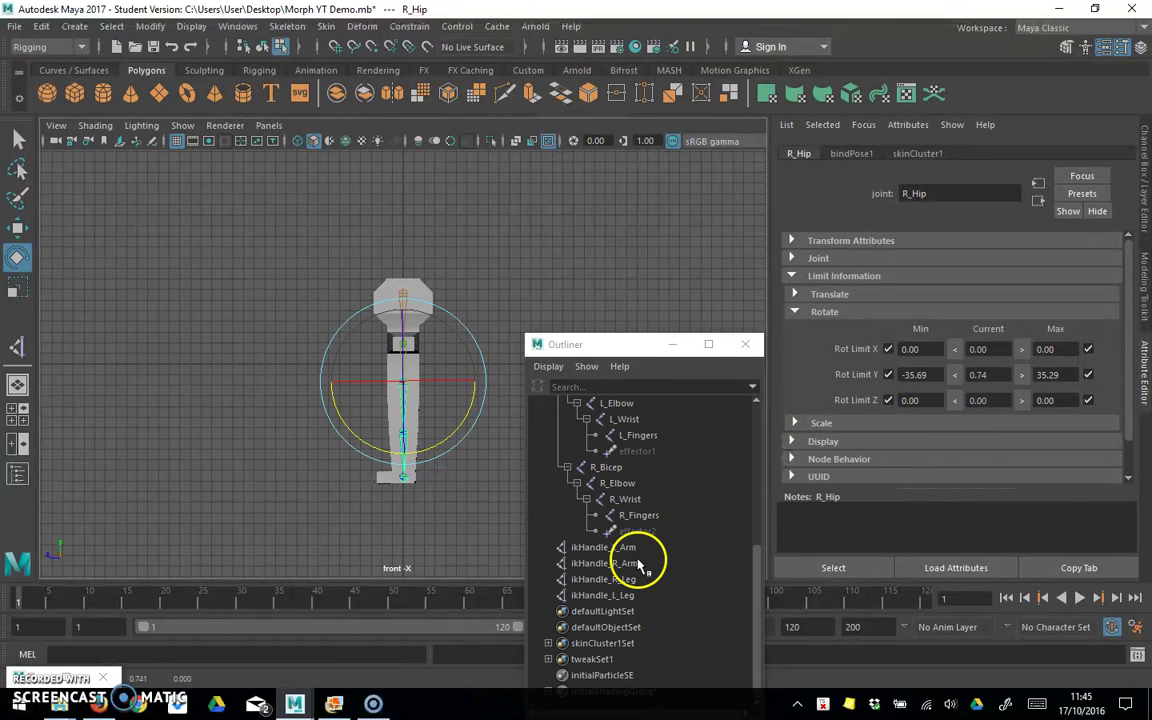
pyautogui.scroll(5, 637, 563)
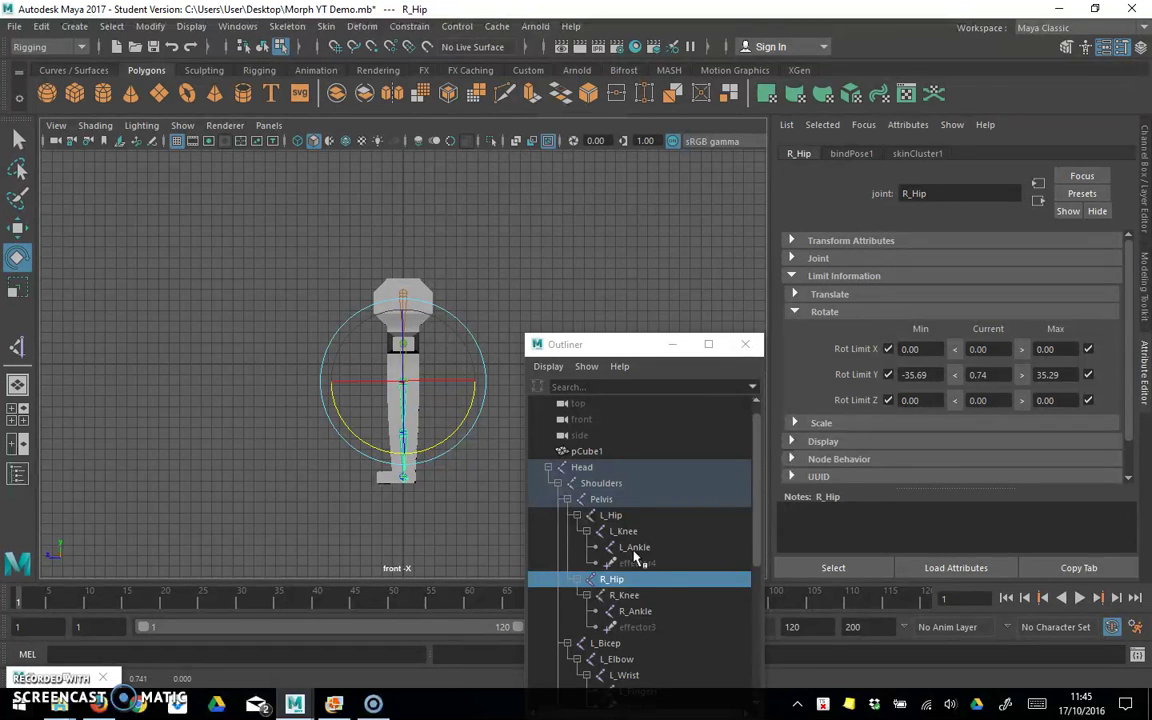
pyautogui.moveTo(627, 579); pyautogui.dragTo(620, 537)
# Select L_Hip and enable its minimum and maximum rotation limits on X, Y and Z
pyautogui.click(613, 517)
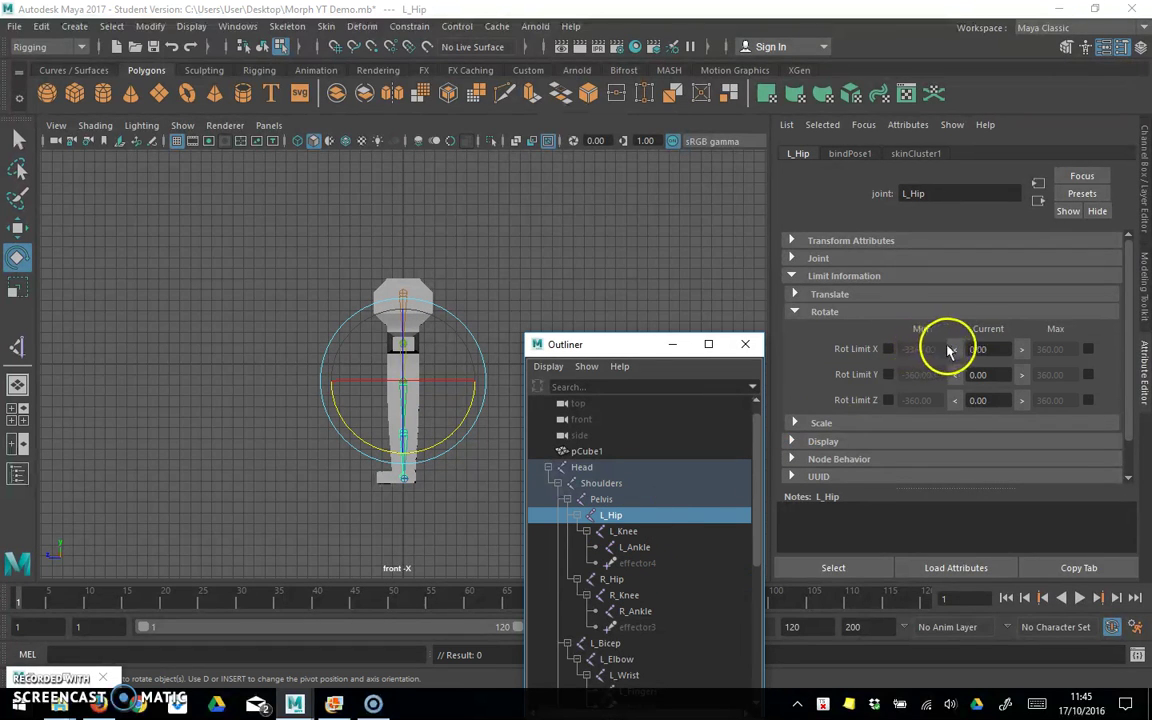
pyautogui.click(888, 349)
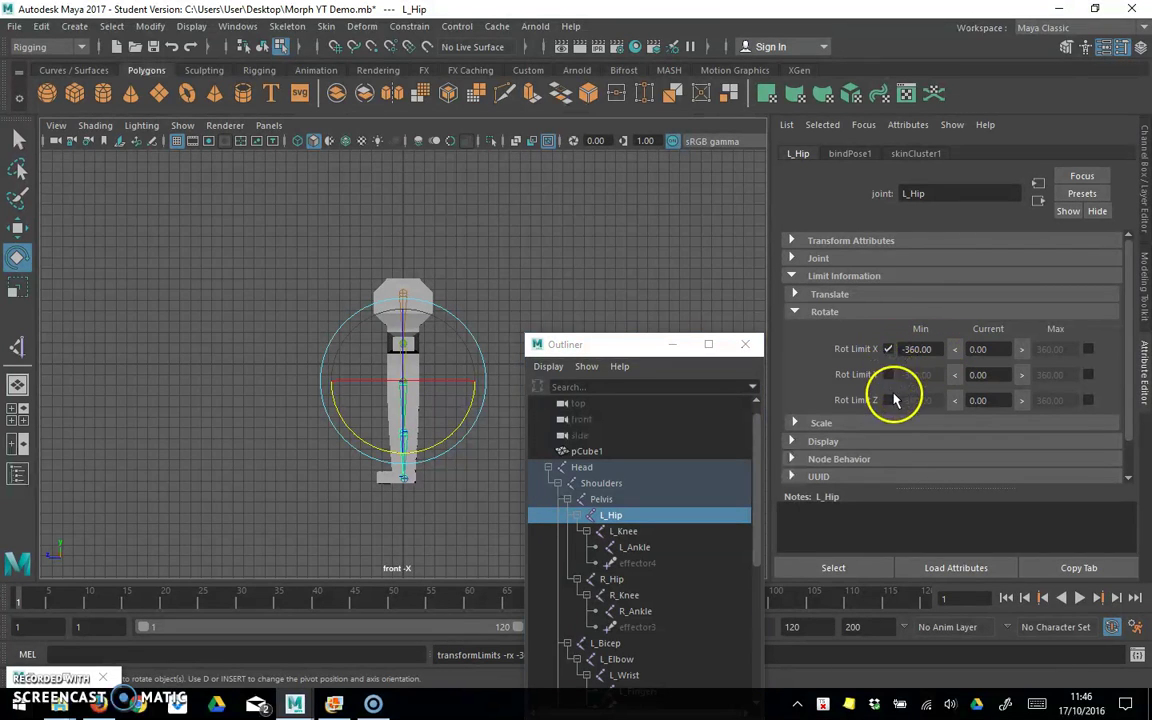
pyautogui.click(888, 375)
pyautogui.click(888, 400)
pyautogui.click(1088, 349)
pyautogui.click(1088, 375)
pyautogui.click(1088, 400)
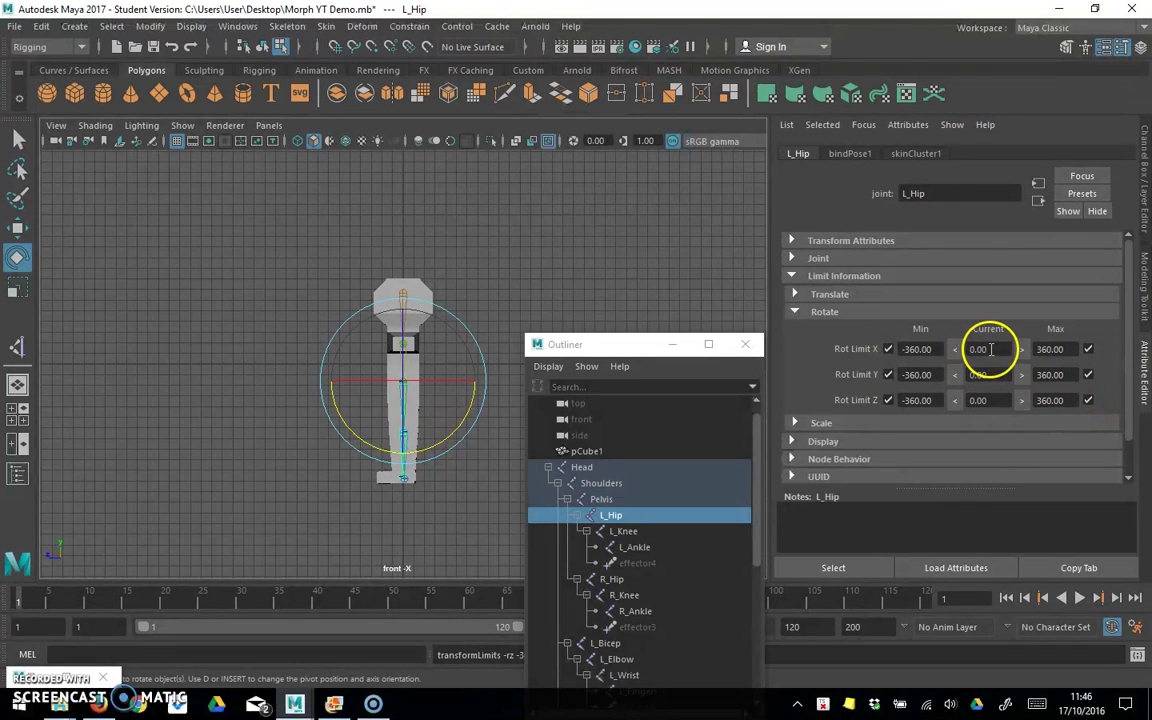
# Lock L_Hip's X and Z limits at 0 and test its Y range of -35.70 to 35.17
pyautogui.click(955, 349)
pyautogui.click(955, 400)
pyautogui.click(1021, 400)
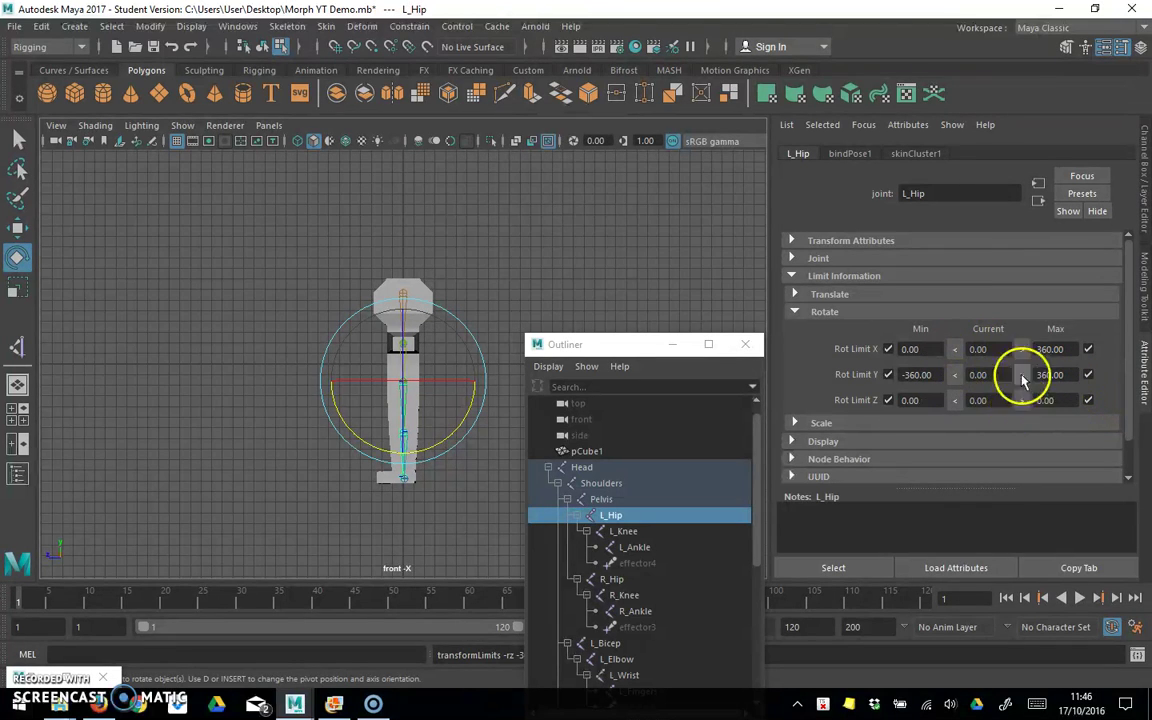
pyautogui.click(1021, 349)
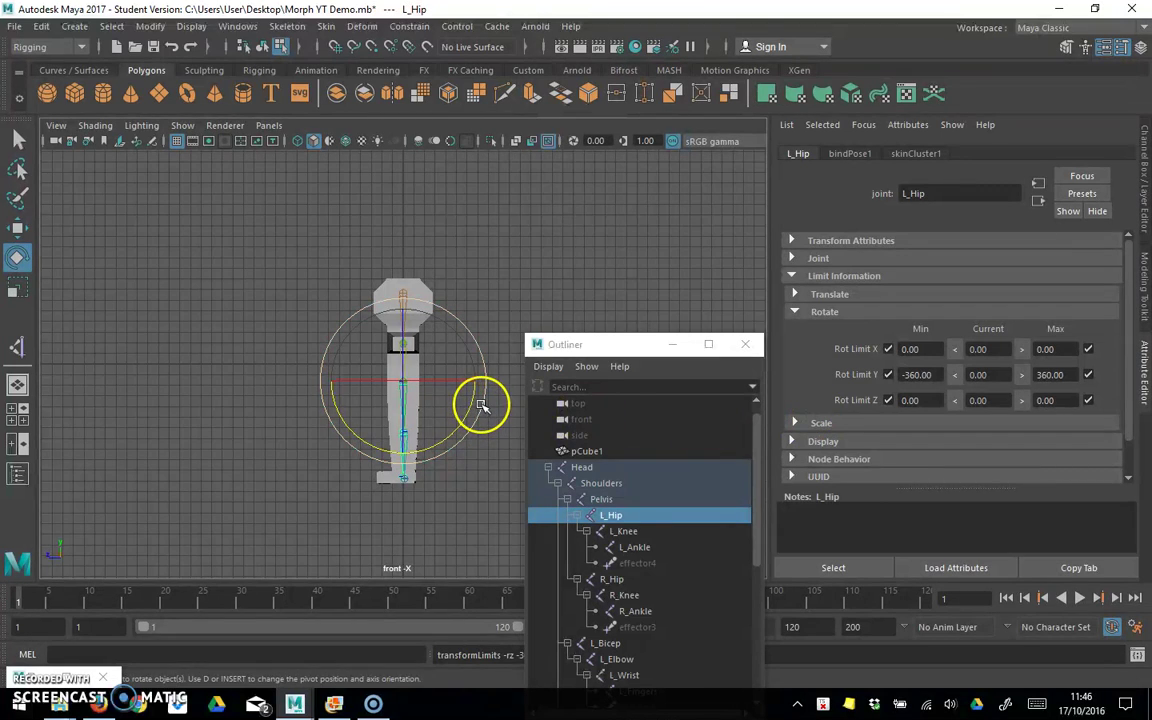
pyautogui.moveTo(481, 405); pyautogui.dragTo(456, 452)
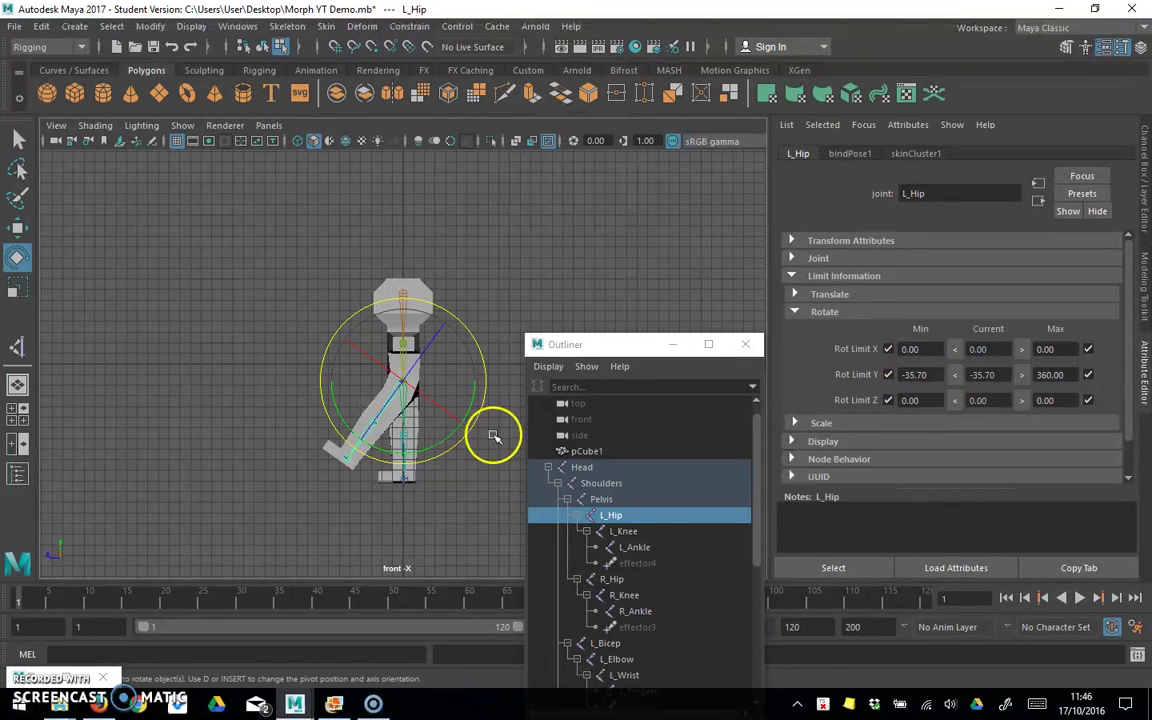
pyautogui.moveTo(450, 442); pyautogui.dragTo(487, 358)
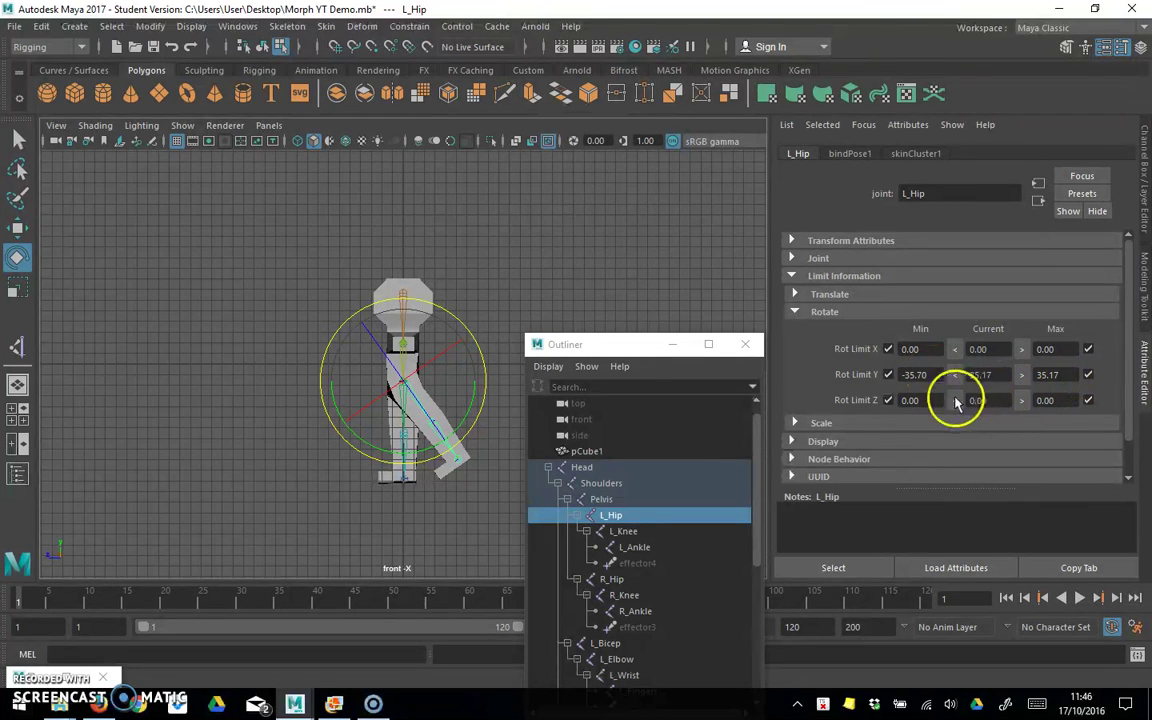
pyautogui.moveTo(482, 393); pyautogui.dragTo(437, 442)
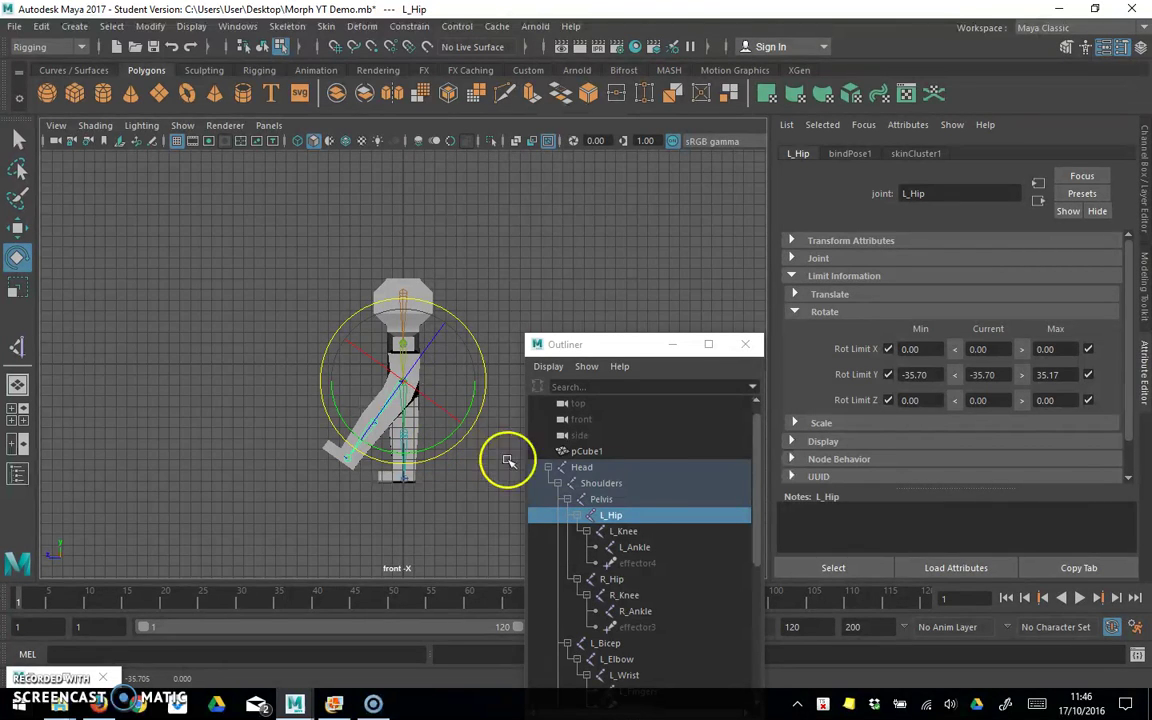
# Pick the knee joints in the Outliner, ending on R_Knee to show its rotation limits
pyautogui.click(630, 534)
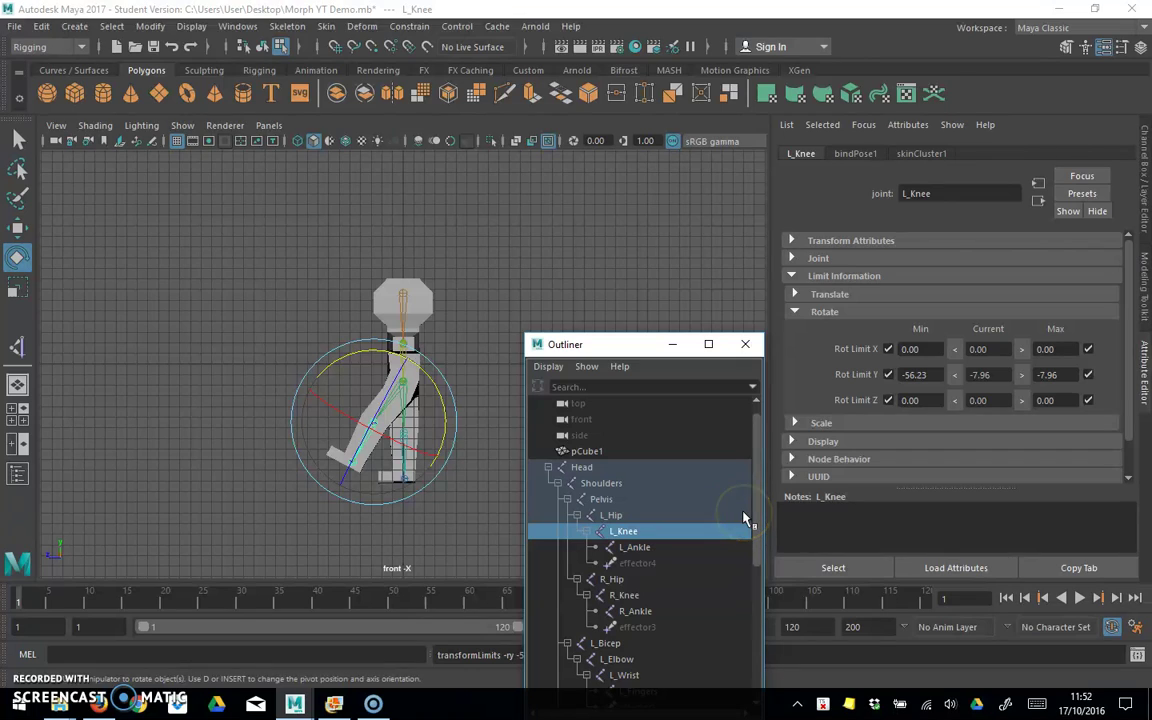
pyautogui.moveTo(640, 603); pyautogui.dragTo(626, 537)
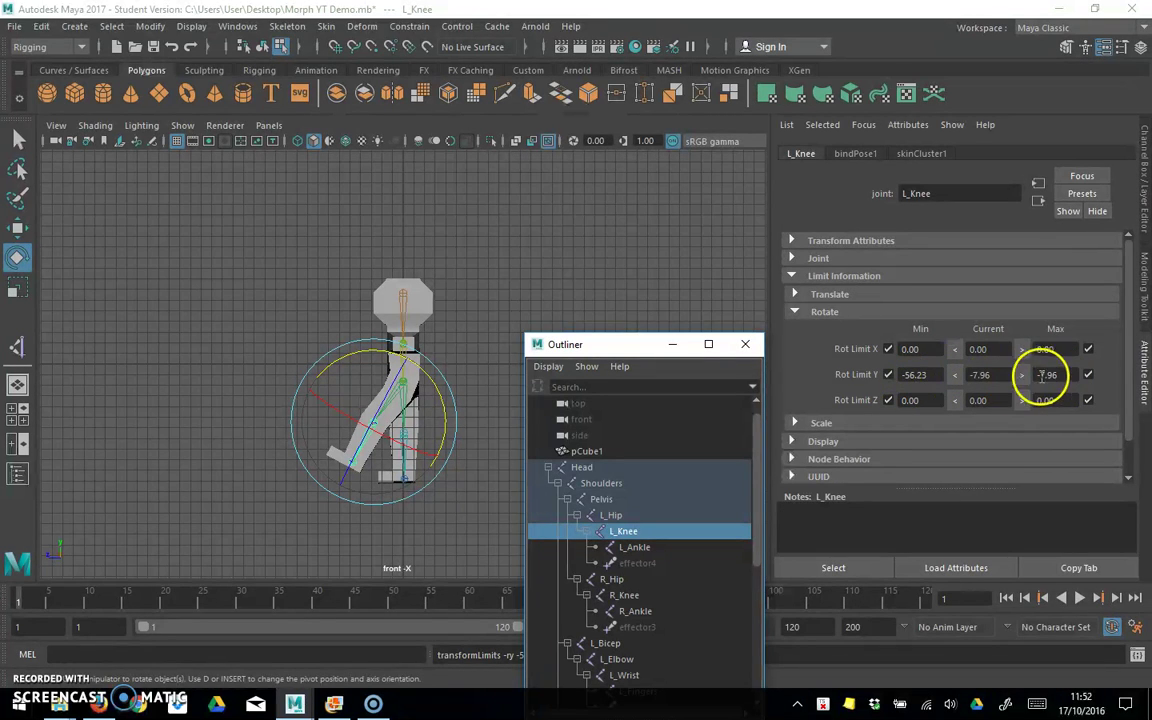
pyautogui.click(624, 595)
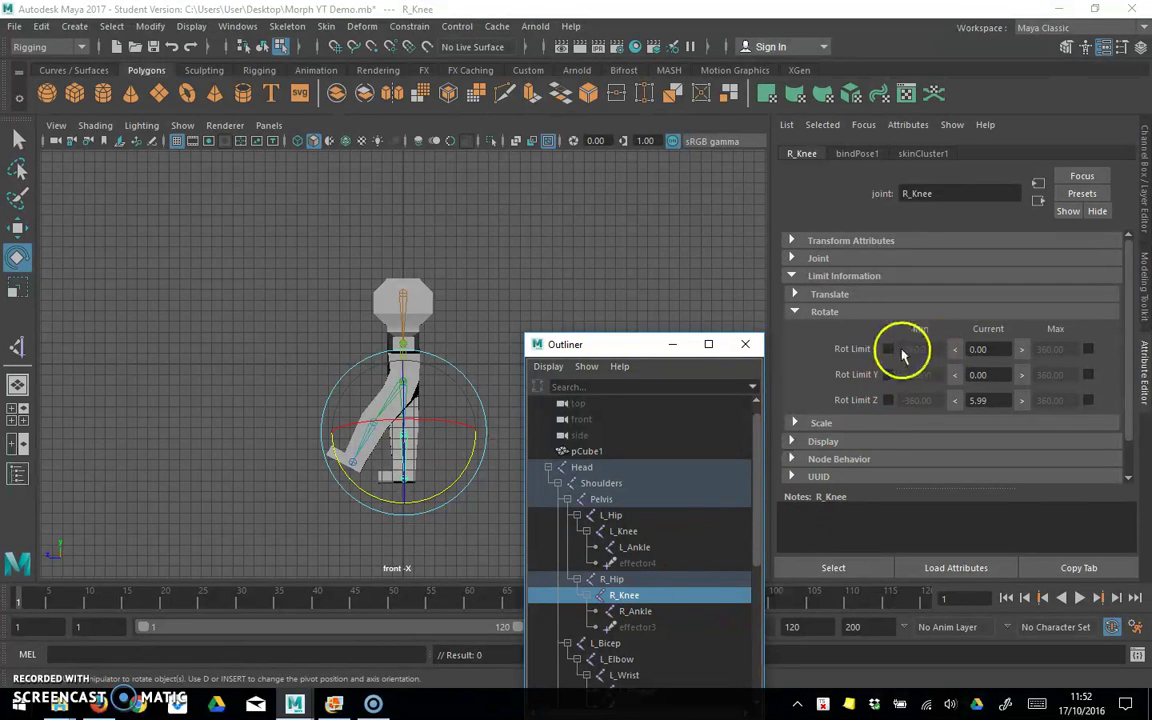
# Lock R_Knee's X and Z rotation at 0, limit Y from -56 to -7, and test-bend it
pyautogui.click(888, 400)
pyautogui.click(888, 349)
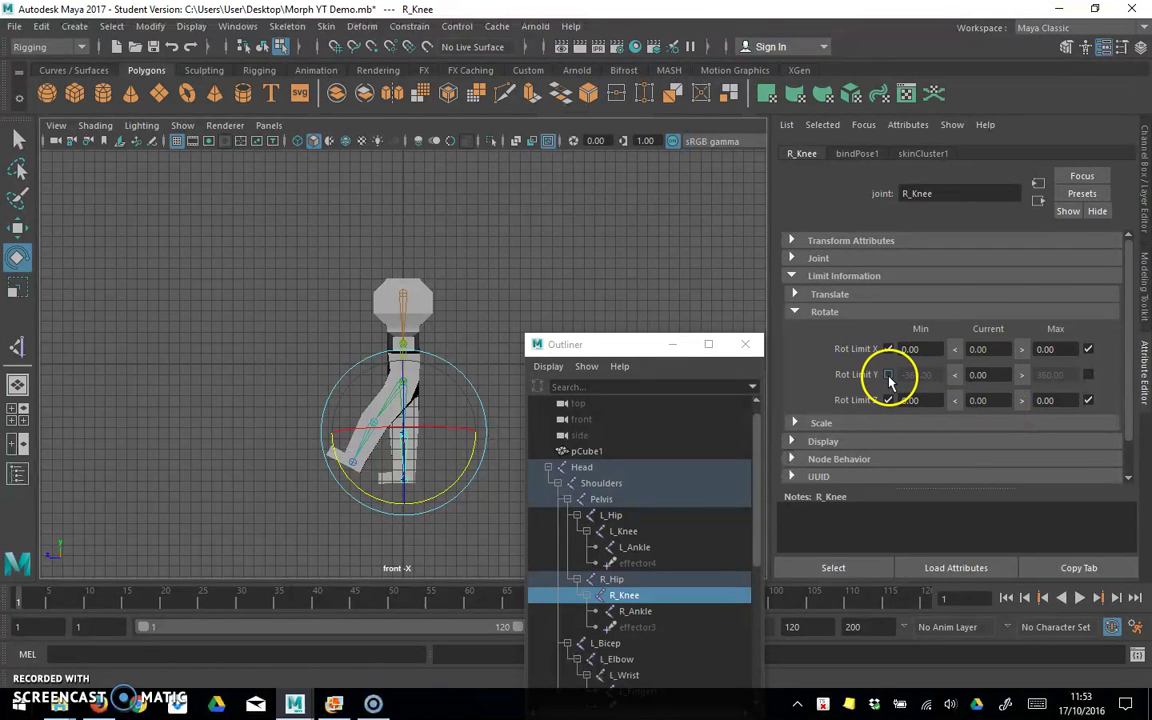
pyautogui.moveTo(938, 375); pyautogui.dragTo(912, 378)
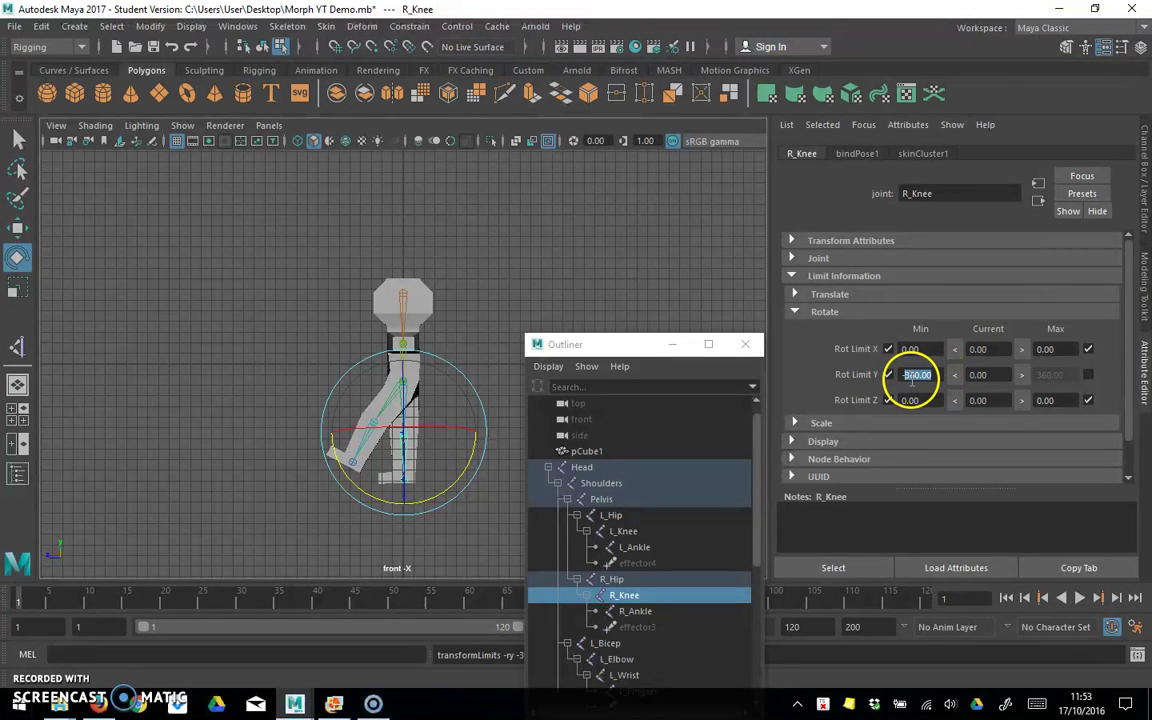
pyautogui.write('56')
pyautogui.press('Return')
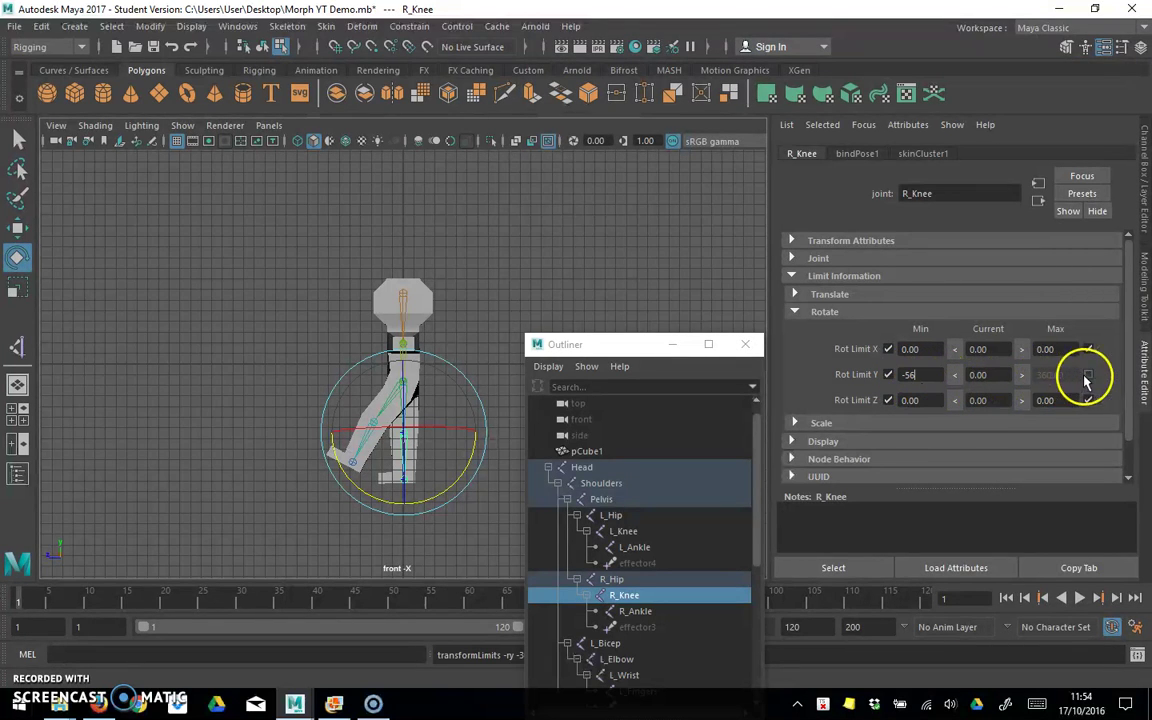
pyautogui.moveTo(1068, 375); pyautogui.dragTo(1025, 378)
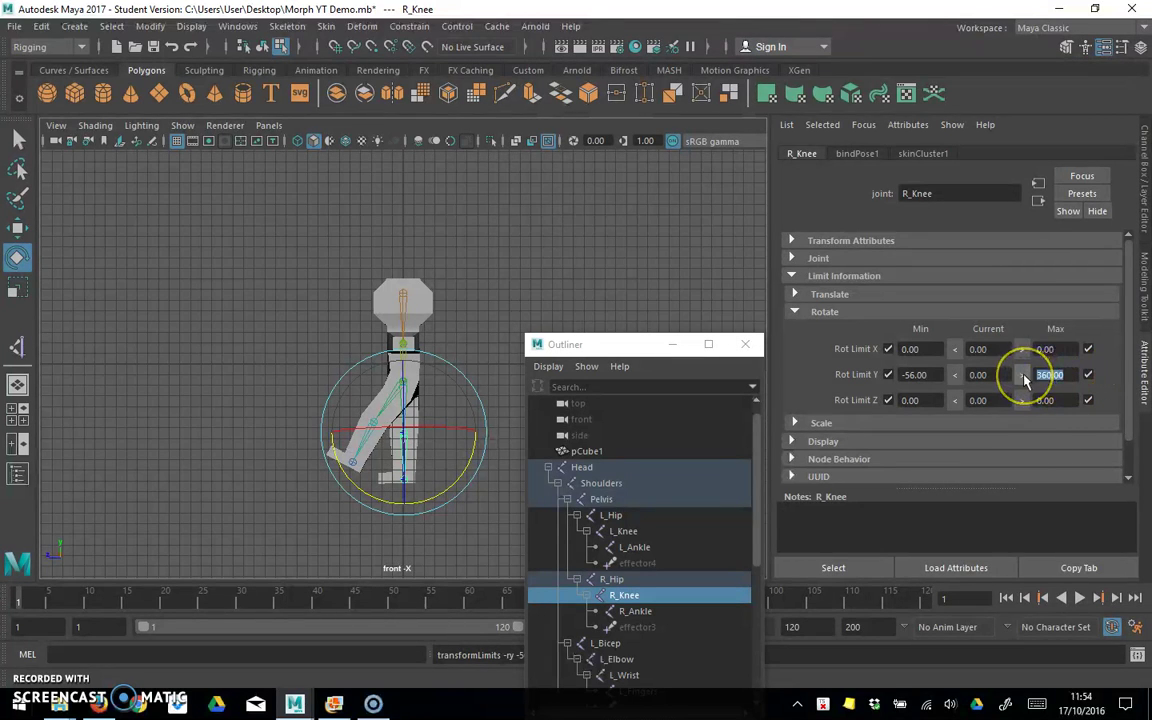
pyautogui.press('Return')
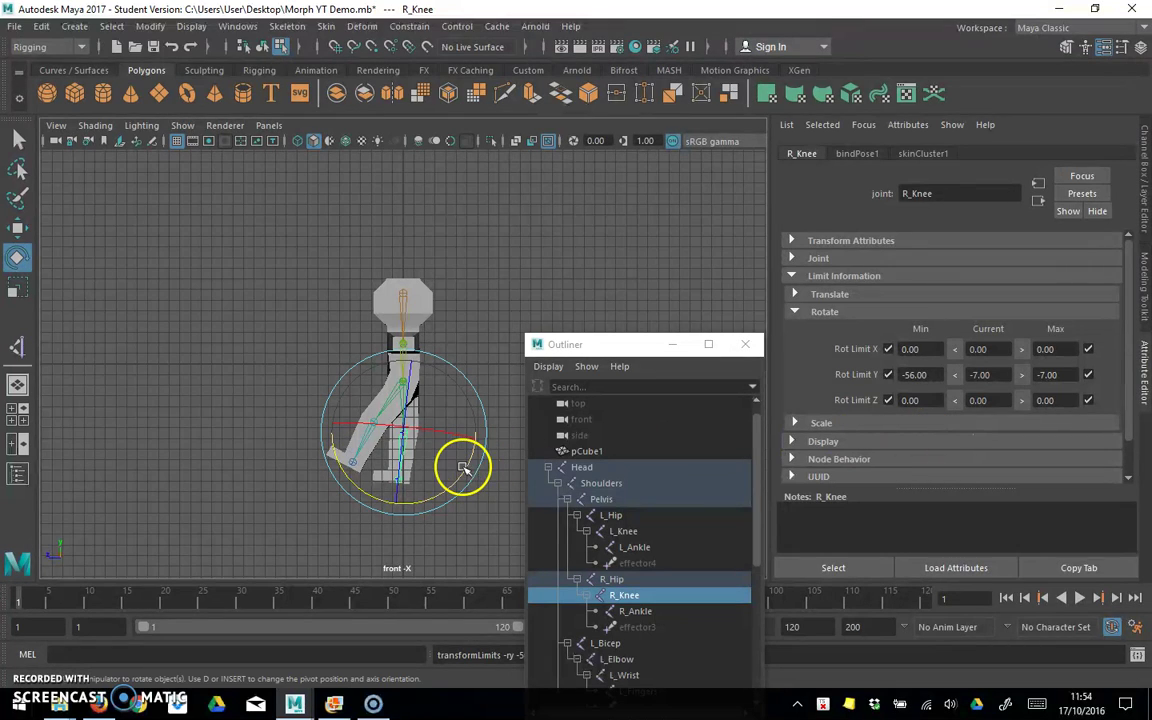
pyautogui.moveTo(461, 472)
pyautogui.mouseDown()
pyautogui.moveTo(483, 461)
pyautogui.moveTo(468, 468)
pyautogui.mouseUp()
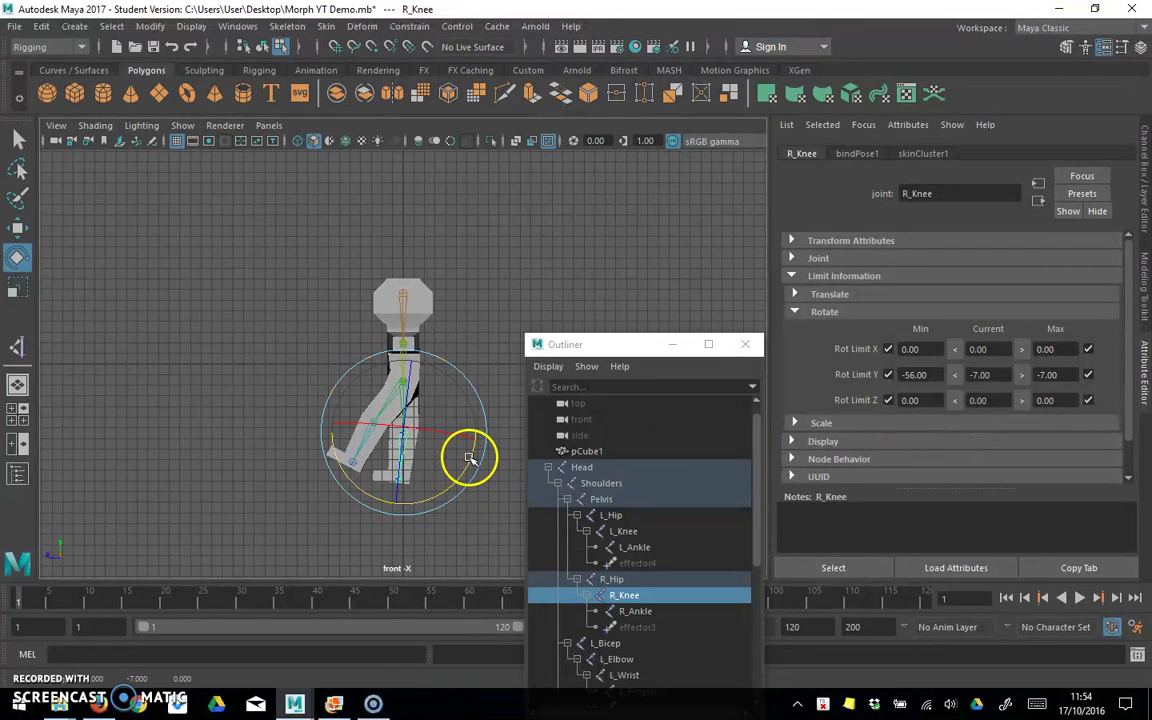
pyautogui.moveTo(471, 449); pyautogui.dragTo(483, 404)
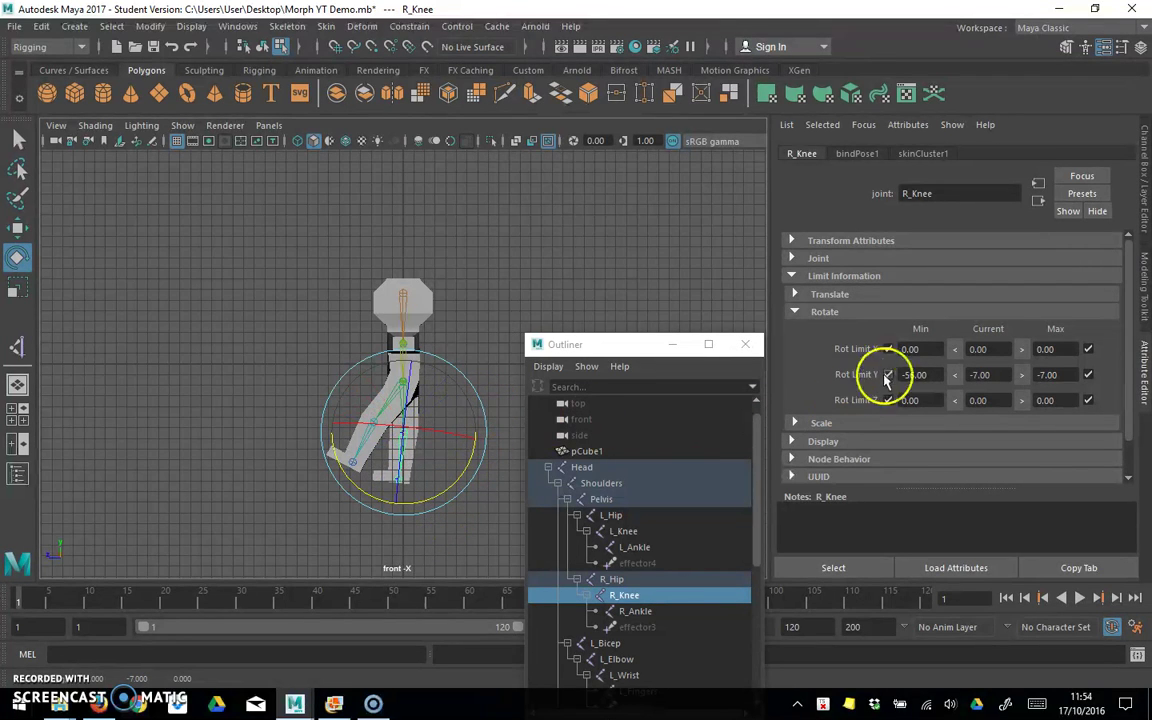
# Change R_Knee's Y limits to -7 minimum and 56.23 maximum, captured from the bent knee
pyautogui.doubleClick(930, 376)
pyautogui.moveTo(930, 376); pyautogui.dragTo(906, 376)
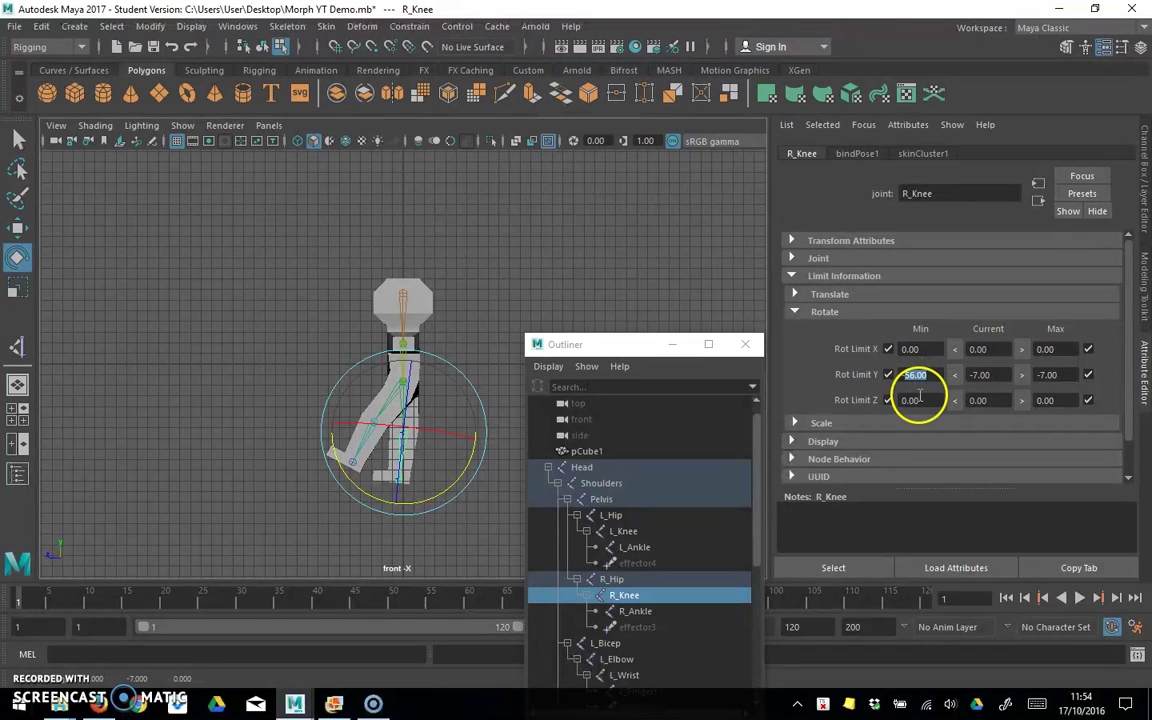
pyautogui.write('-7')
pyautogui.doubleClick(1060, 376)
pyautogui.moveTo(1059, 376); pyautogui.dragTo(1045, 376)
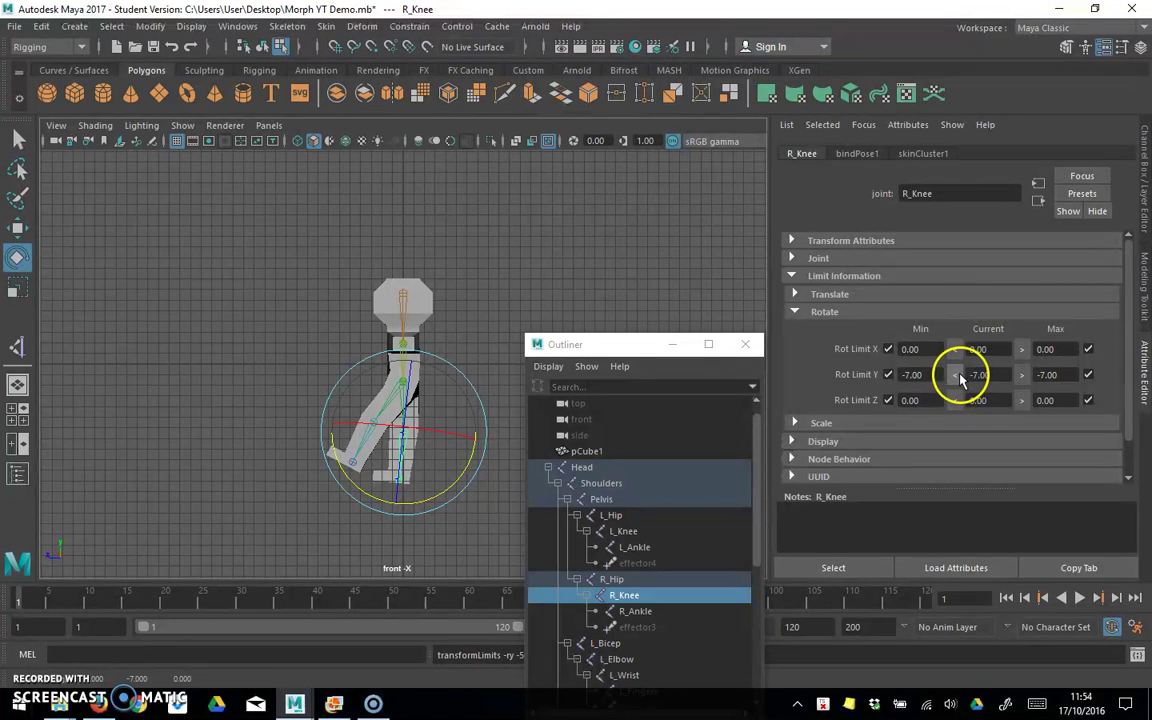
pyautogui.moveTo(455, 480); pyautogui.dragTo(480, 396)
pyautogui.click(1088, 374)
pyautogui.click(1022, 376)
pyautogui.click(1087, 376)
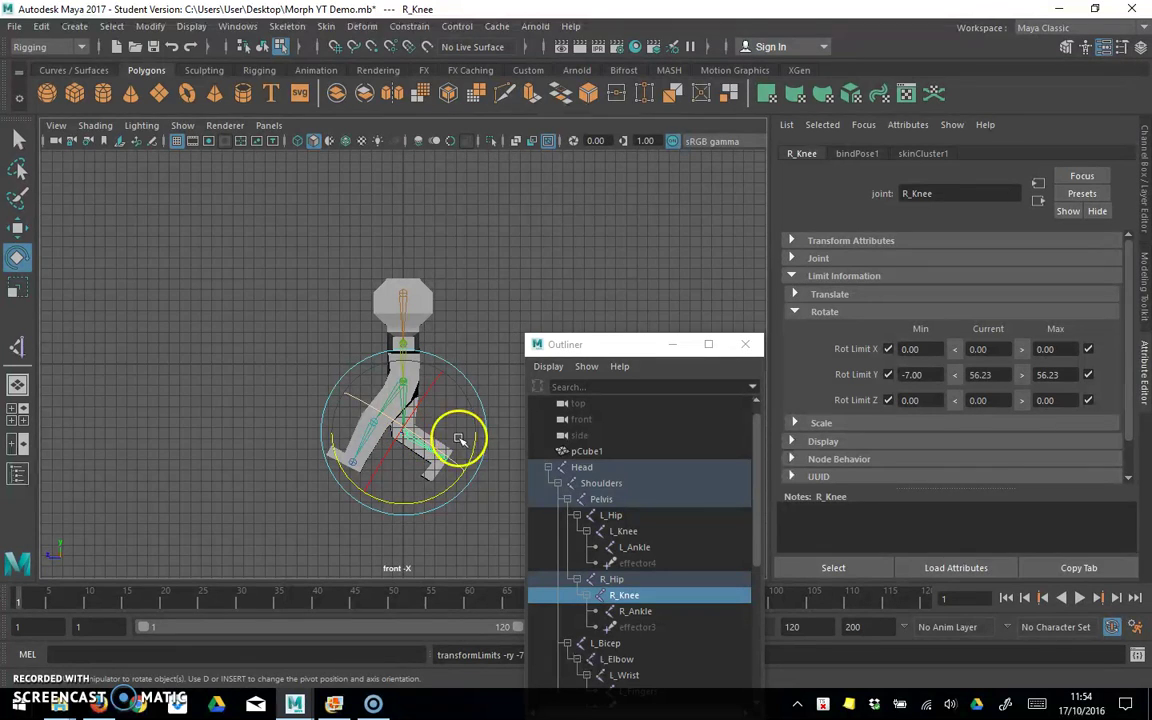
# Select R_Hip and swing the right leg to -13.75 on Y within its limits
pyautogui.click(611, 579)
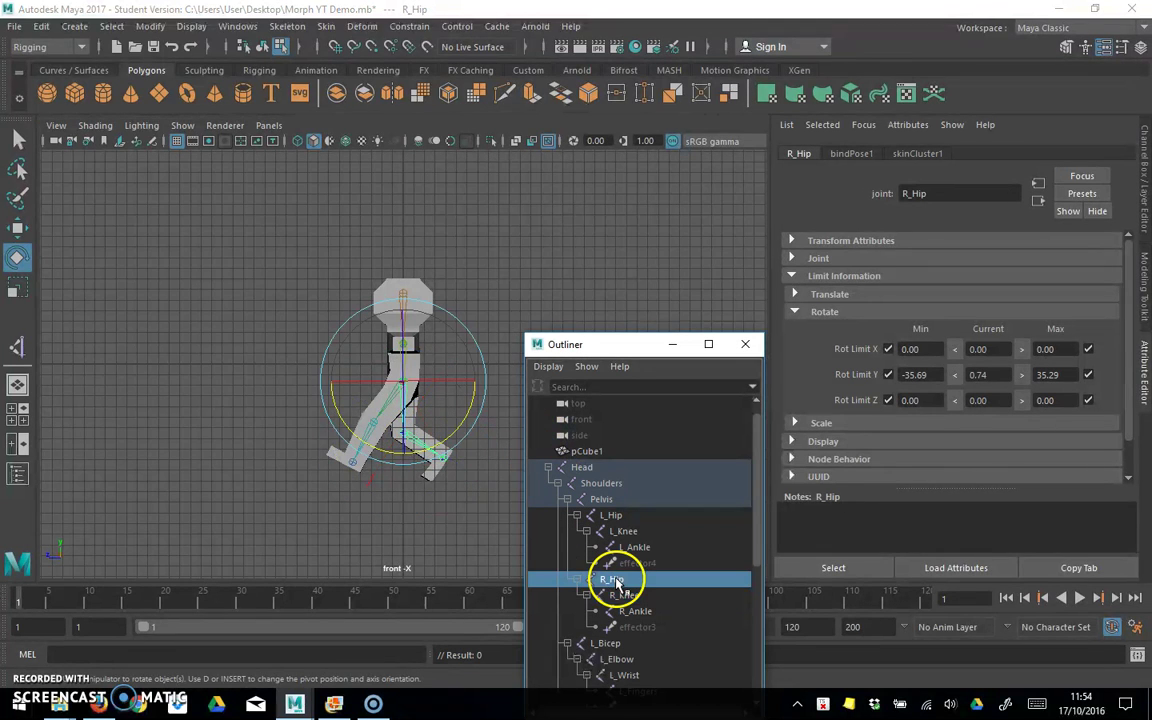
pyautogui.moveTo(463, 423)
pyautogui.mouseDown()
pyautogui.moveTo(464, 362)
pyautogui.moveTo(446, 443)
pyautogui.moveTo(458, 358)
pyautogui.moveTo(440, 437)
pyautogui.moveTo(375, 458)
pyautogui.moveTo(470, 363)
pyautogui.moveTo(411, 442)
pyautogui.moveTo(450, 411)
pyautogui.moveTo(466, 373)
pyautogui.moveTo(408, 444)
pyautogui.moveTo(471, 362)
pyautogui.moveTo(437, 424)
pyautogui.moveTo(463, 404)
pyautogui.moveTo(471, 388)
pyautogui.moveTo(427, 436)
pyautogui.moveTo(480, 374)
pyautogui.moveTo(453, 440)
pyautogui.mouseUp()
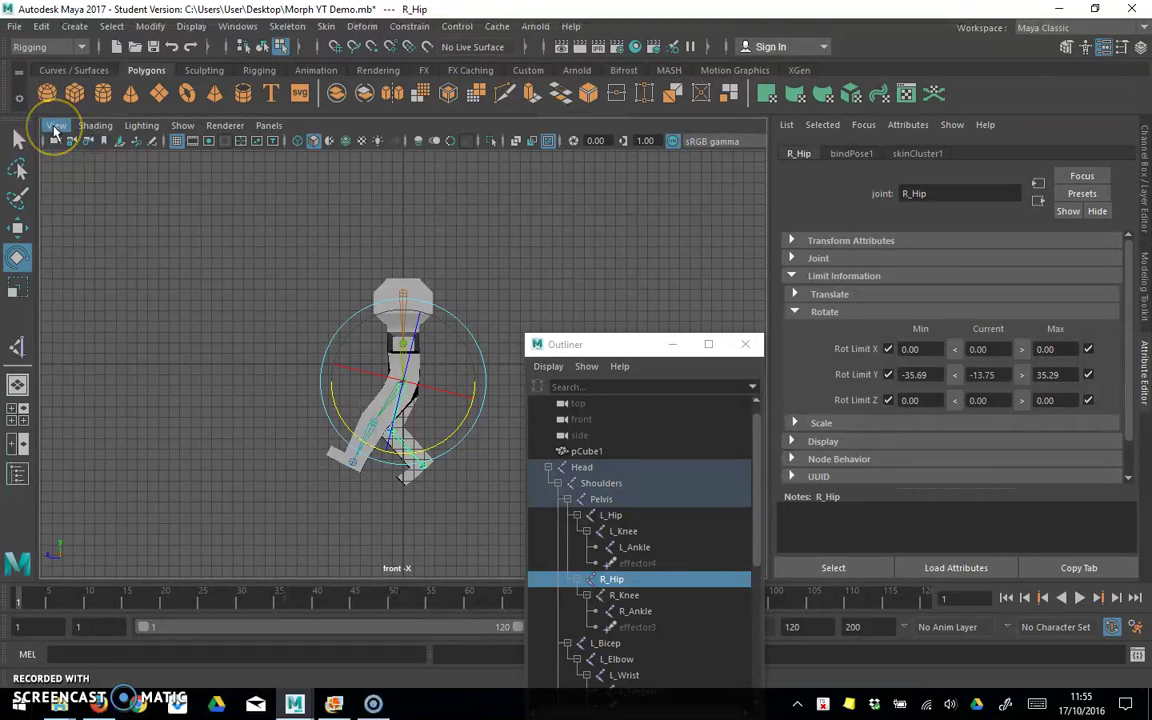
# Switch the viewport to the predefined Front view and swing the right leg back to vertical
pyautogui.click(55, 129)
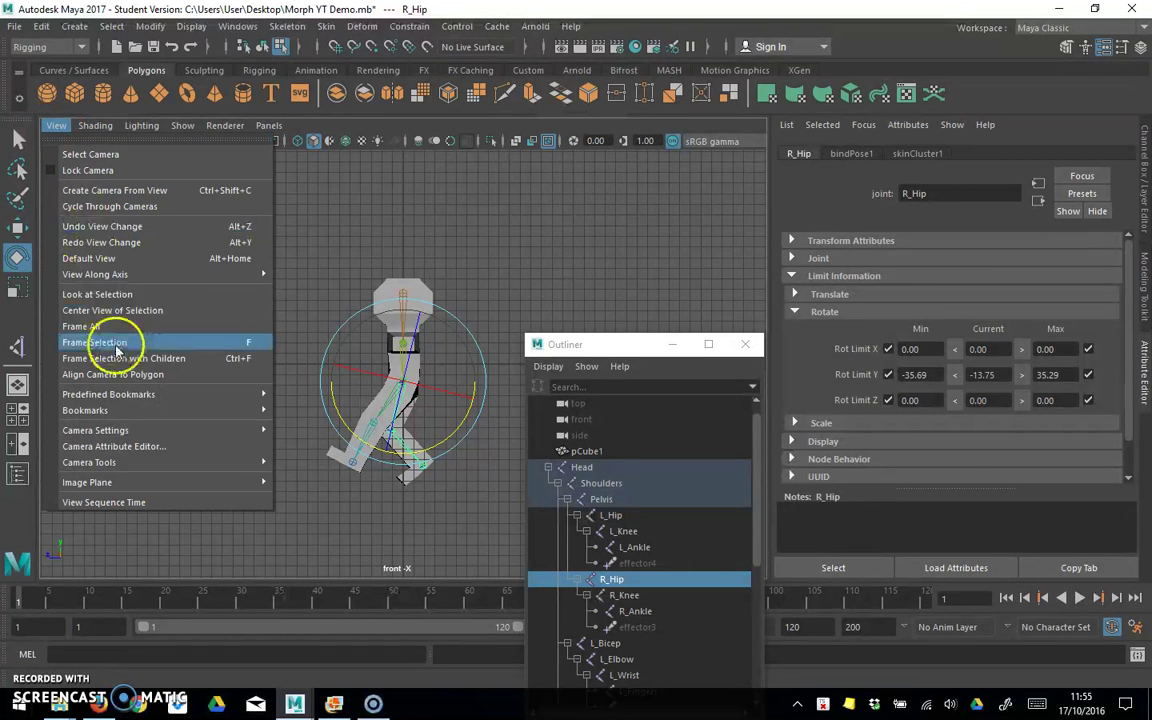
pyautogui.moveTo(134, 394)
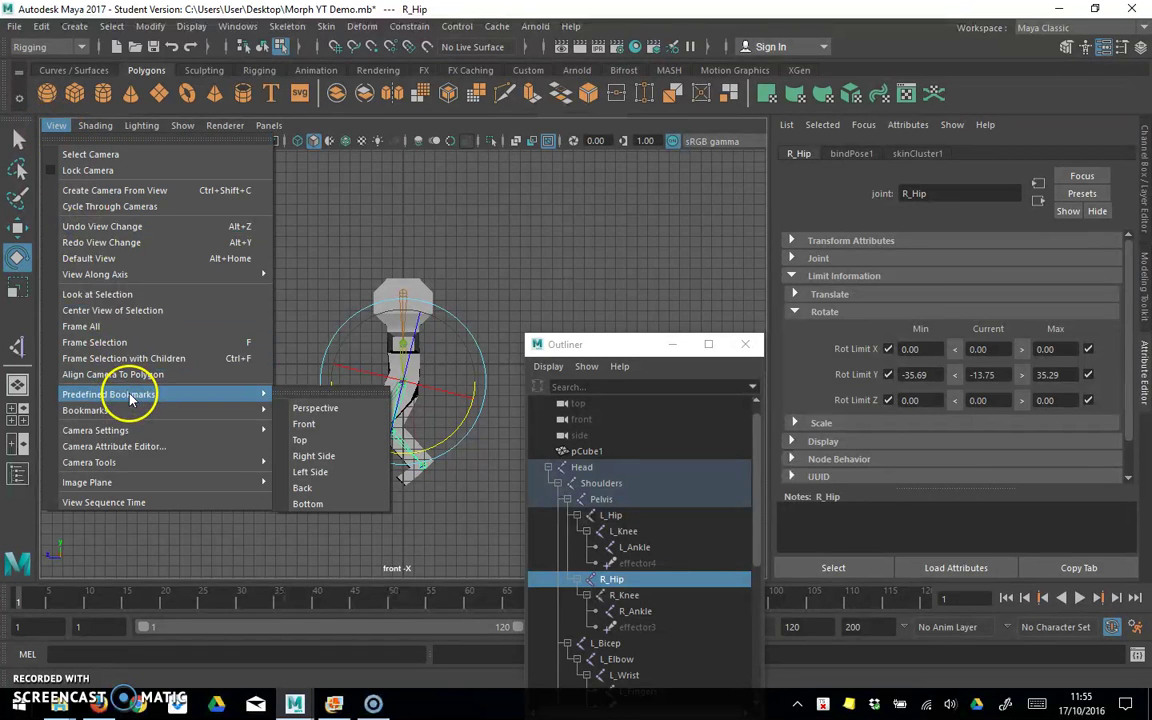
pyautogui.click(302, 423)
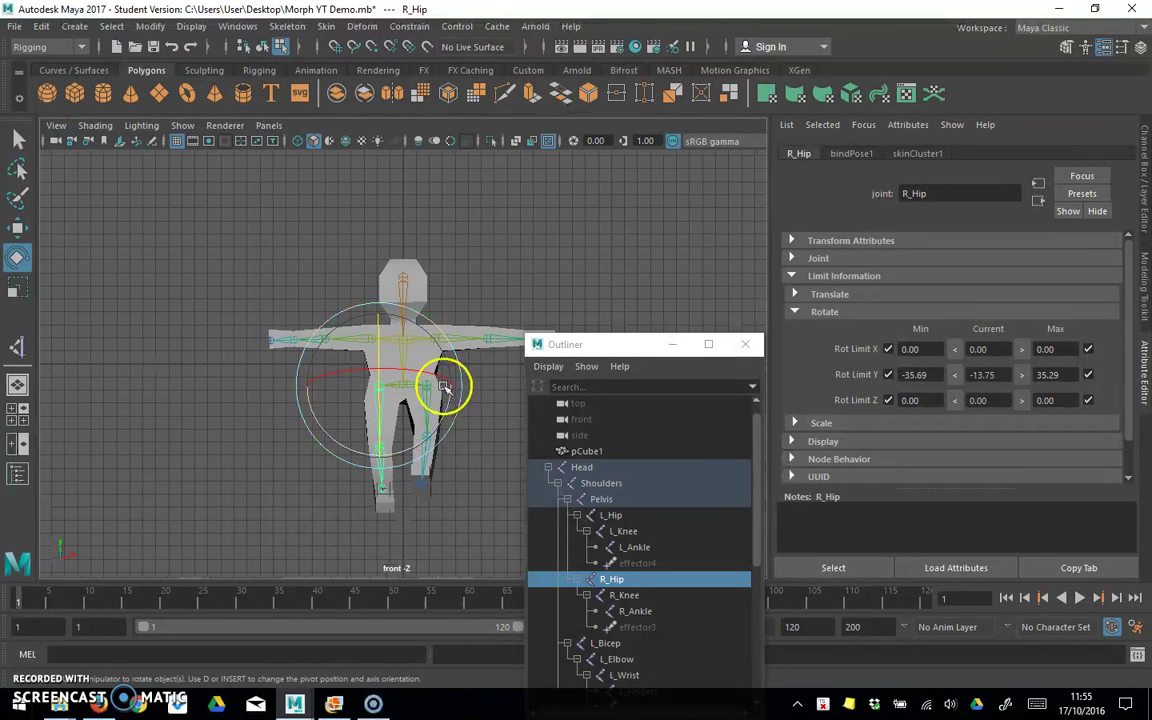
pyautogui.moveTo(443, 385); pyautogui.dragTo(450, 444)
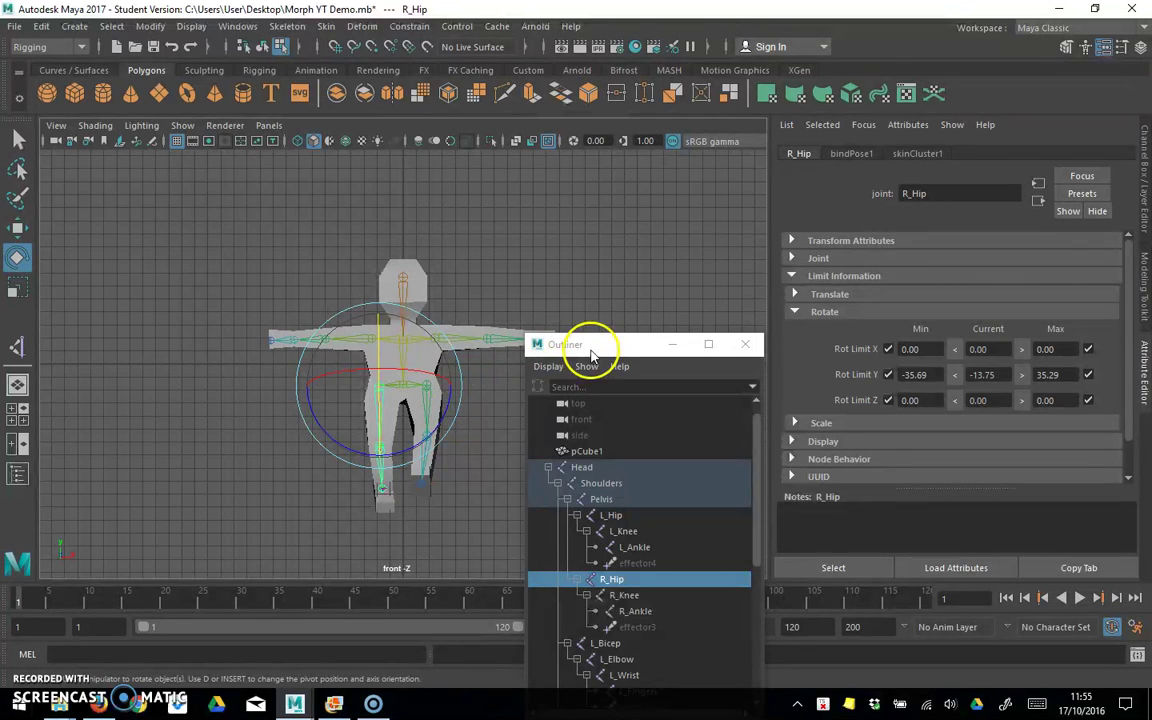
# Move the Outliner lower, select L_Bicep, and show its values in the Channel Box
pyautogui.moveTo(586, 347); pyautogui.dragTo(570, 446)
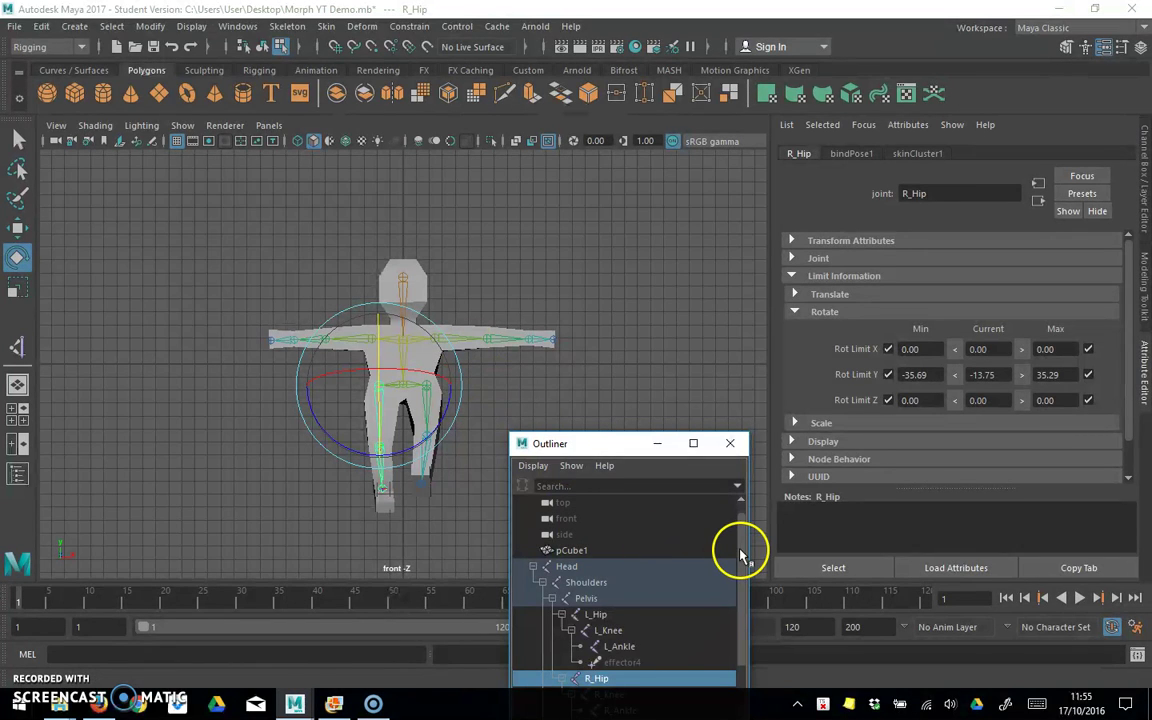
pyautogui.moveTo(741, 553); pyautogui.dragTo(738, 586)
pyautogui.scroll(-4, 655, 620)
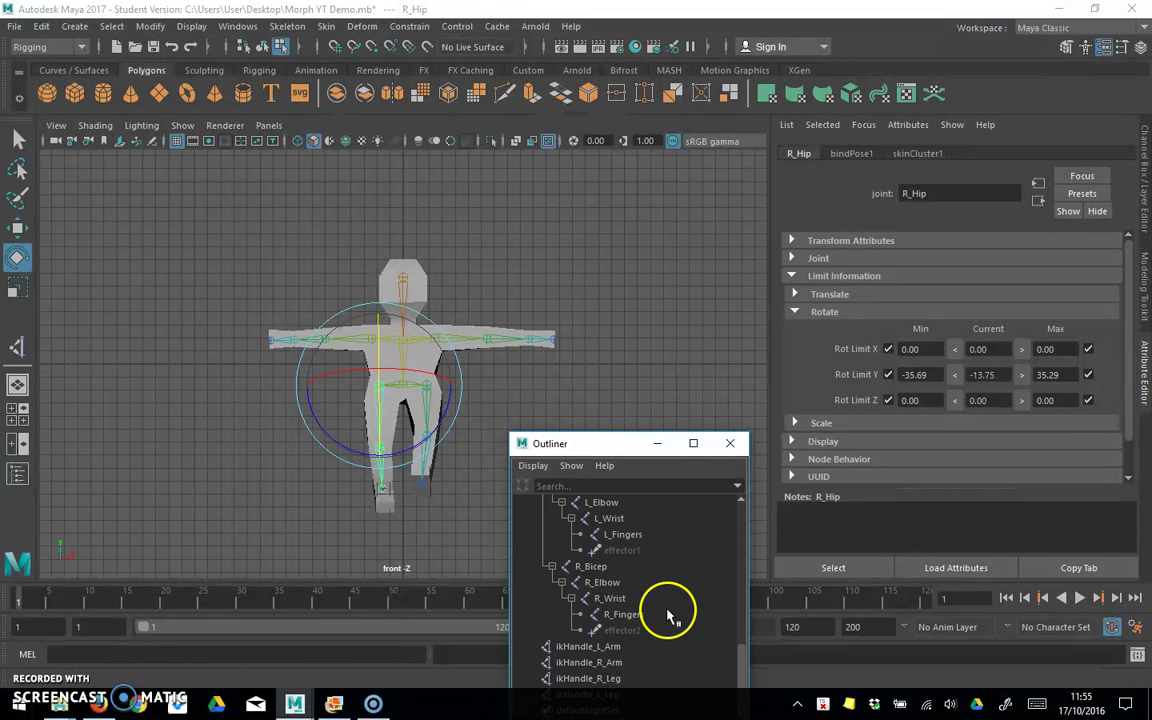
pyautogui.scroll(3, 610, 578)
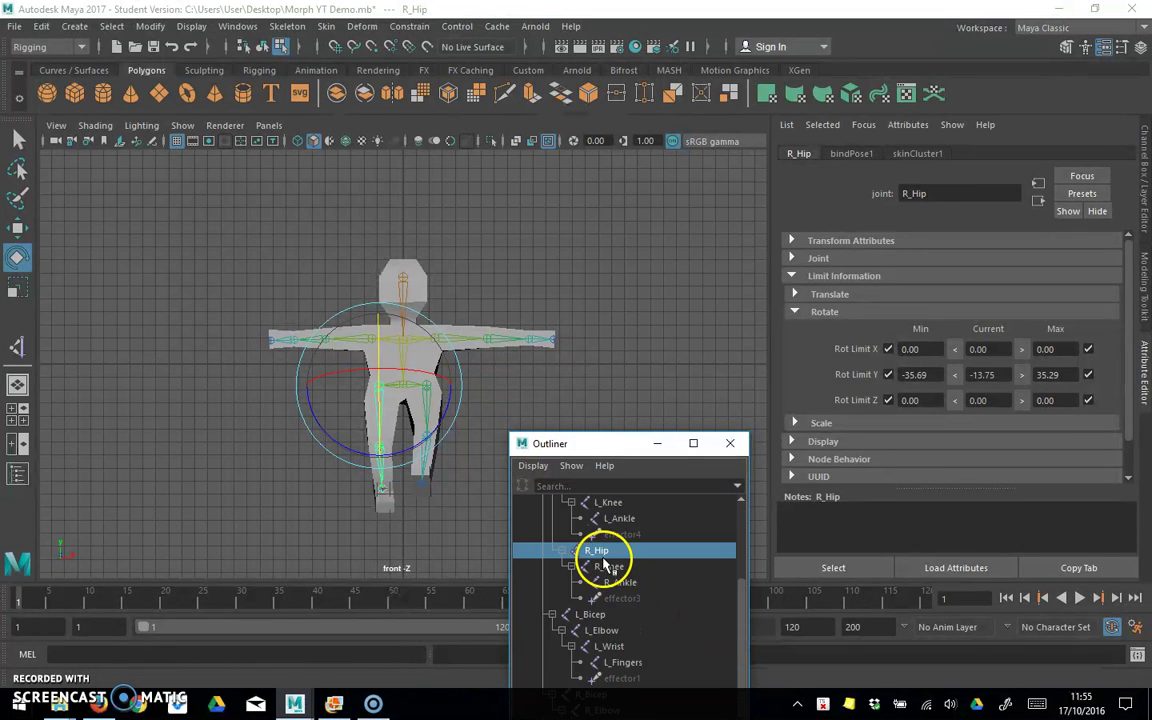
pyautogui.click(598, 614)
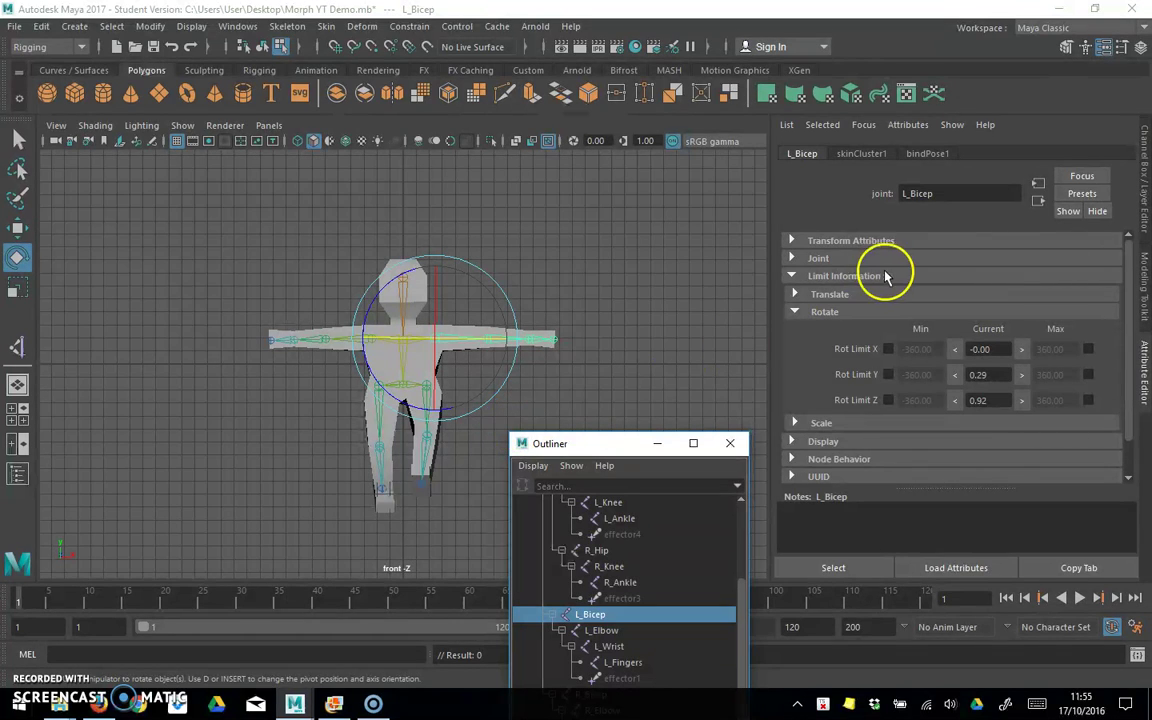
pyautogui.click(1141, 48)
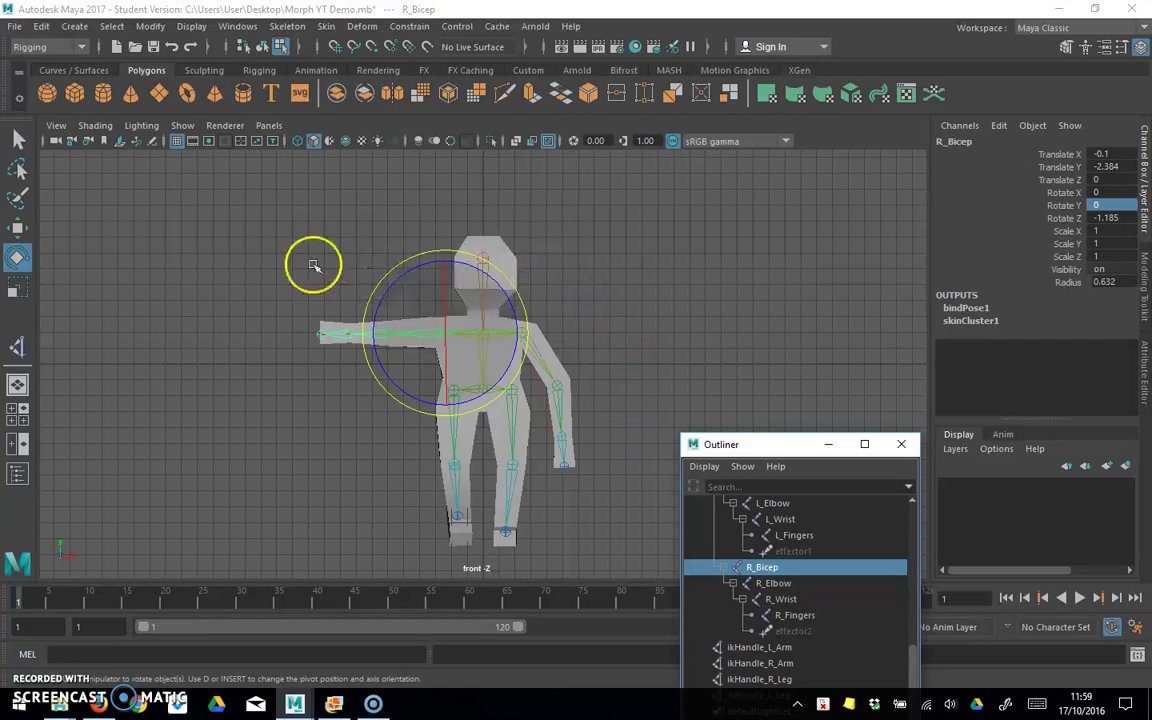
# Lower the right arm, rotating R_Bicep to Z -52.683 and R_Elbow to Z -40.846
pyautogui.click(57, 127)
pyautogui.moveTo(141, 393)
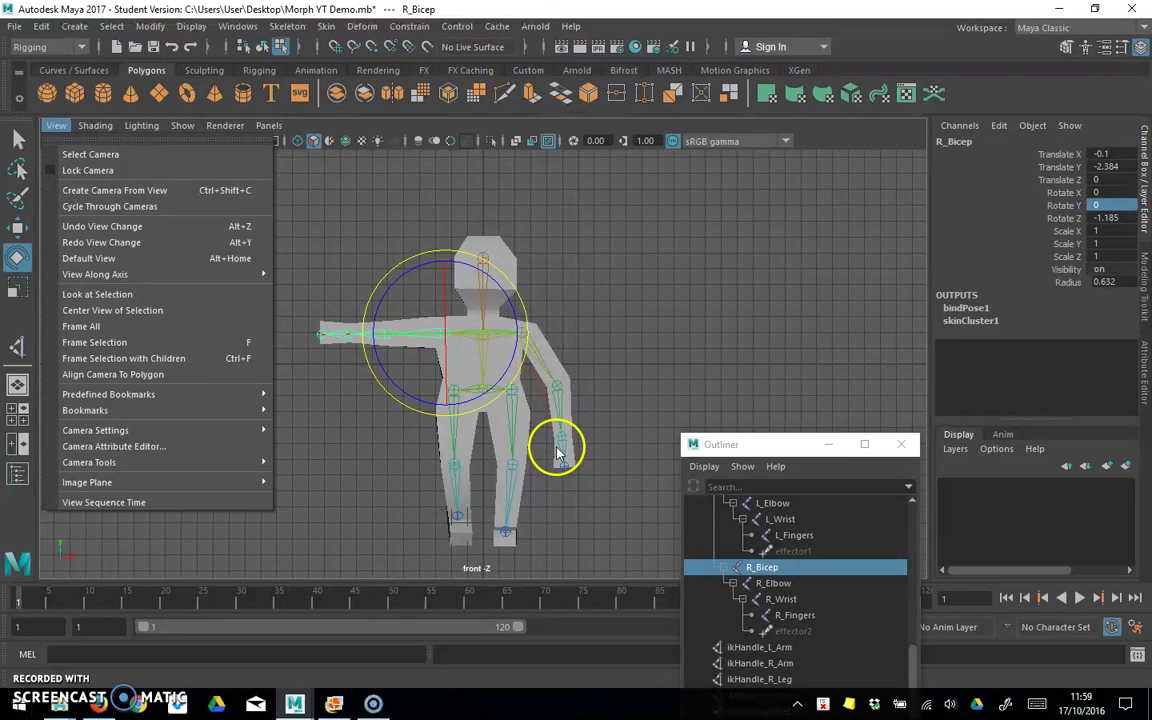
pyautogui.moveTo(557, 453); pyautogui.dragTo(551, 386)
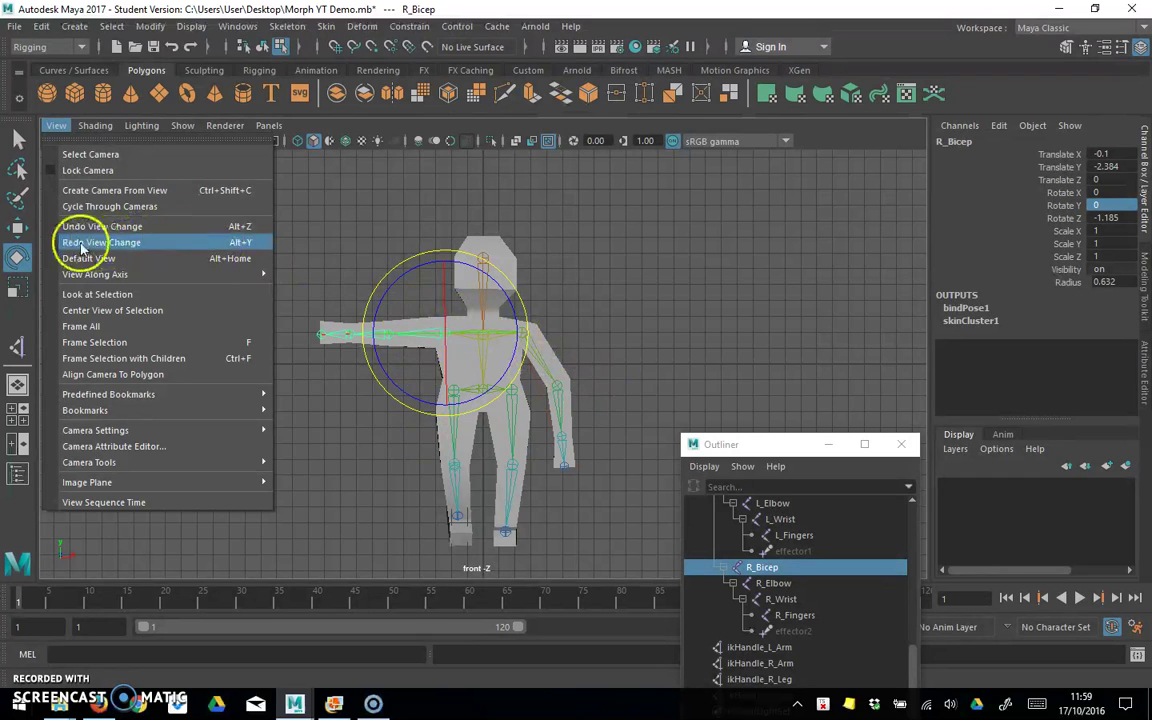
pyautogui.click(771, 568)
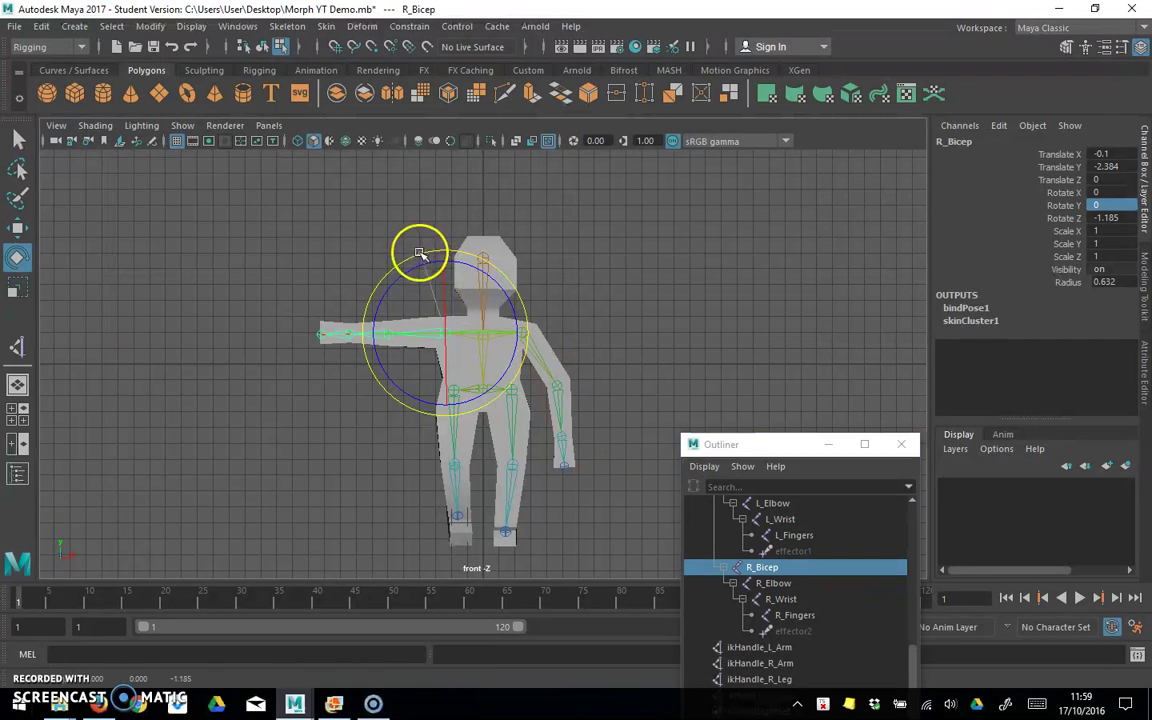
pyautogui.moveTo(417, 252); pyautogui.dragTo(407, 318)
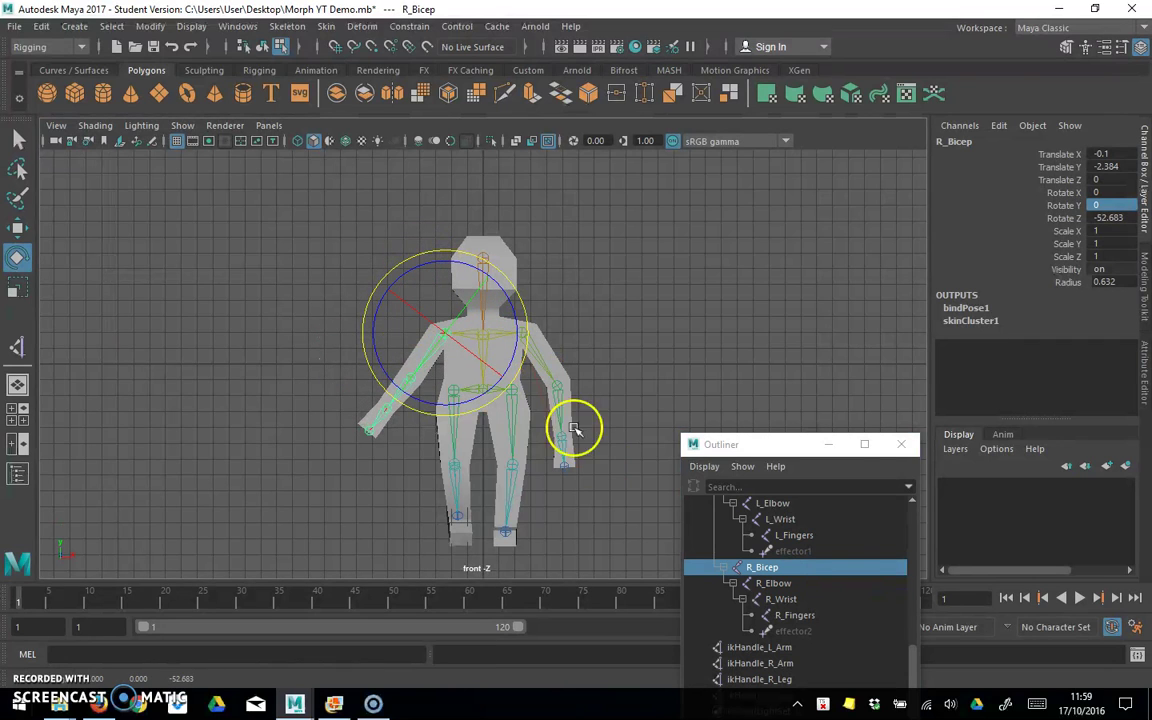
pyautogui.click(785, 585)
pyautogui.moveTo(350, 305); pyautogui.dragTo(365, 374)
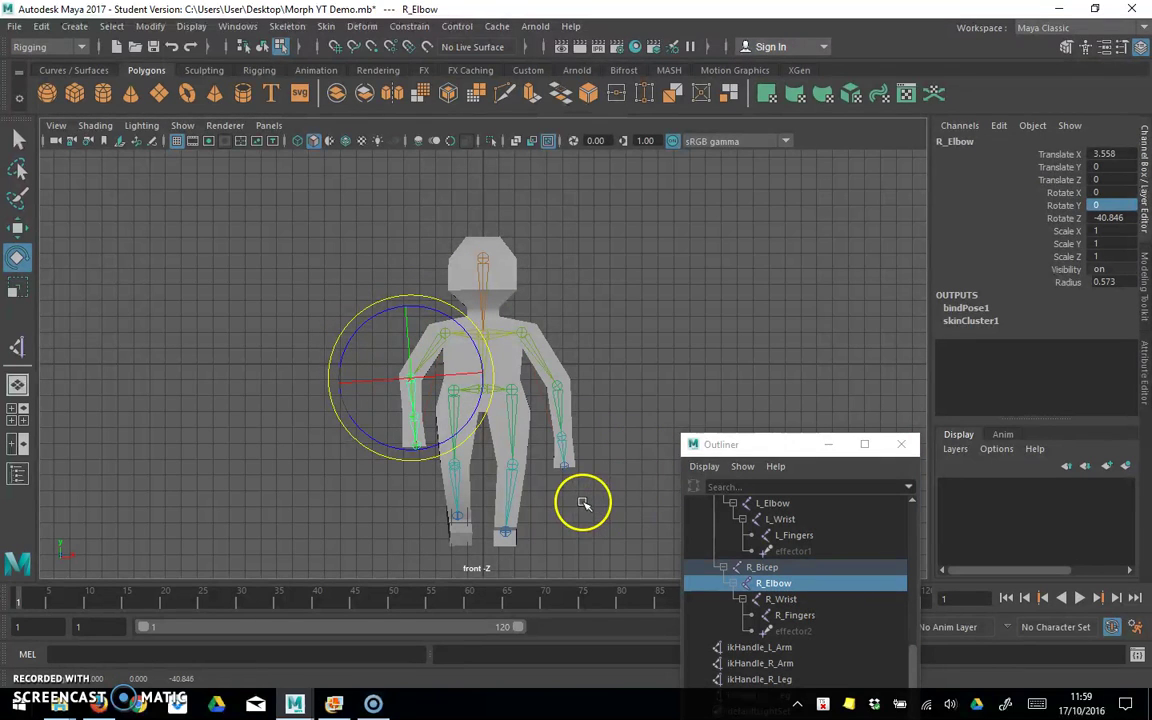
pyautogui.click(55, 125)
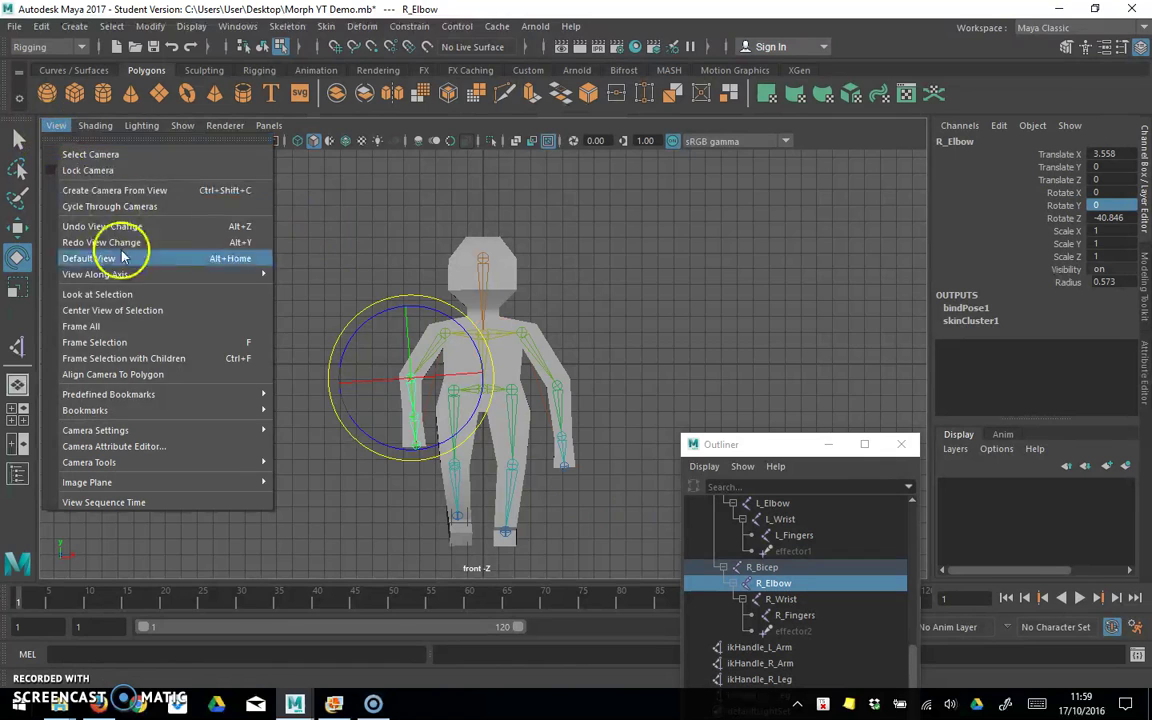
pyautogui.click(318, 405)
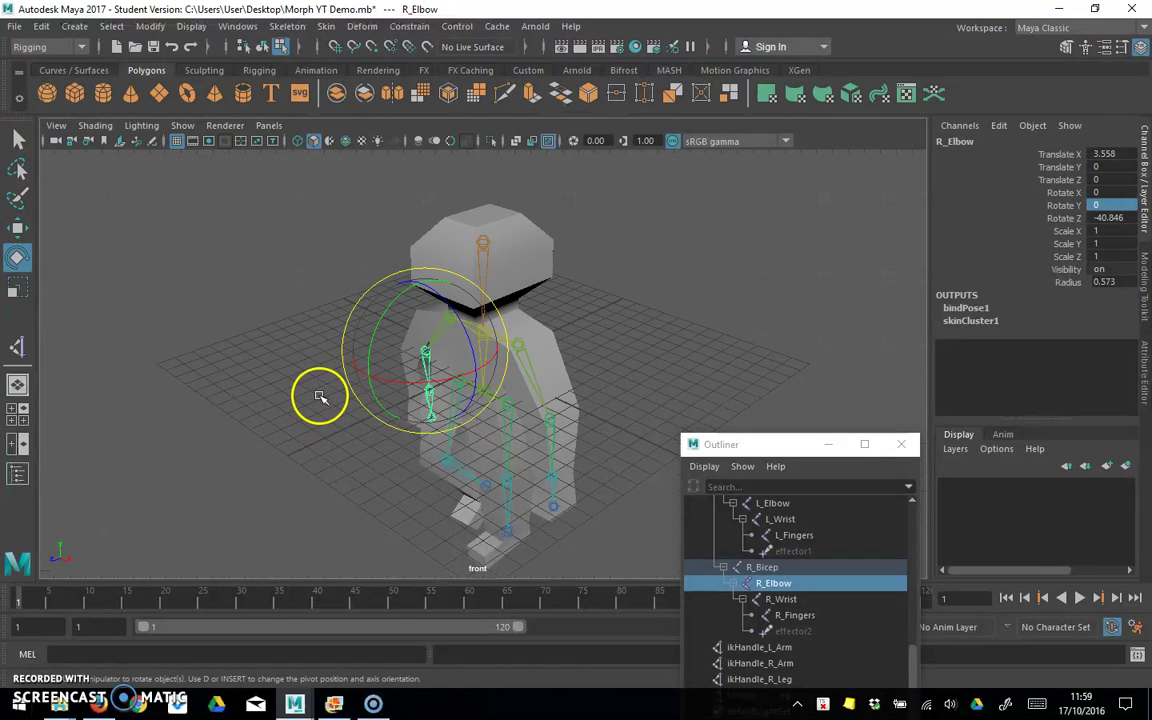
pyautogui.keyDown('alt'); pyautogui.moveTo(316, 391); pyautogui.dragTo(422, 350); pyautogui.keyUp('alt')
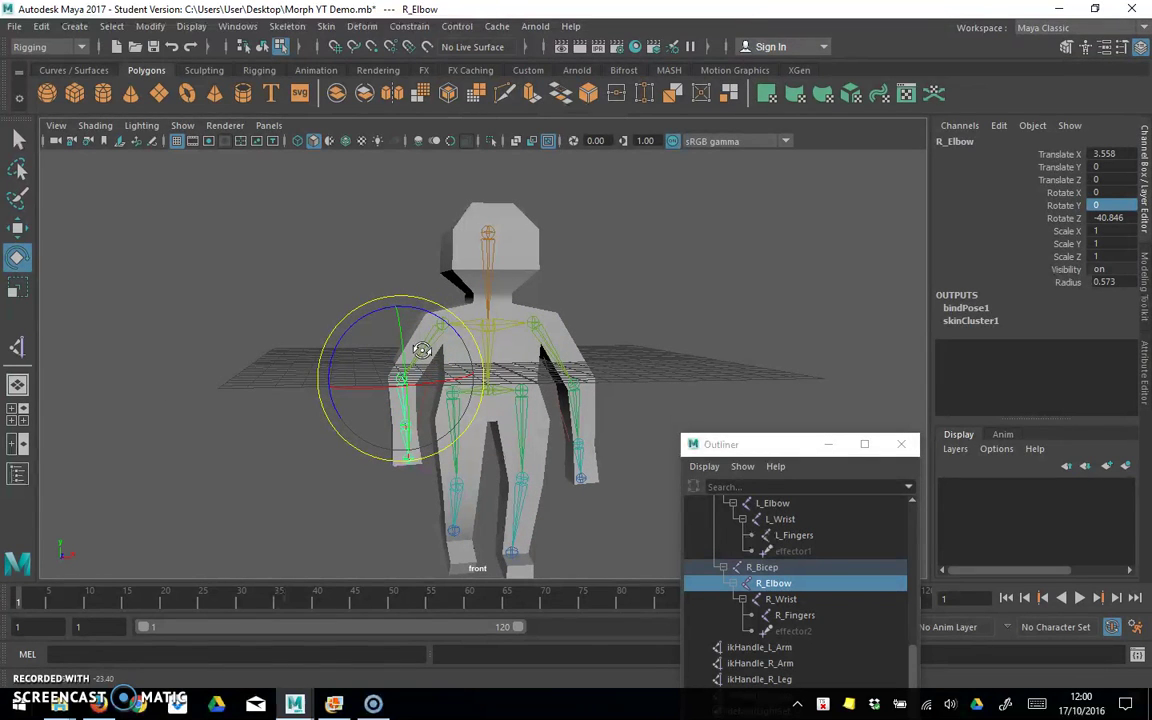
pyautogui.click(428, 443)
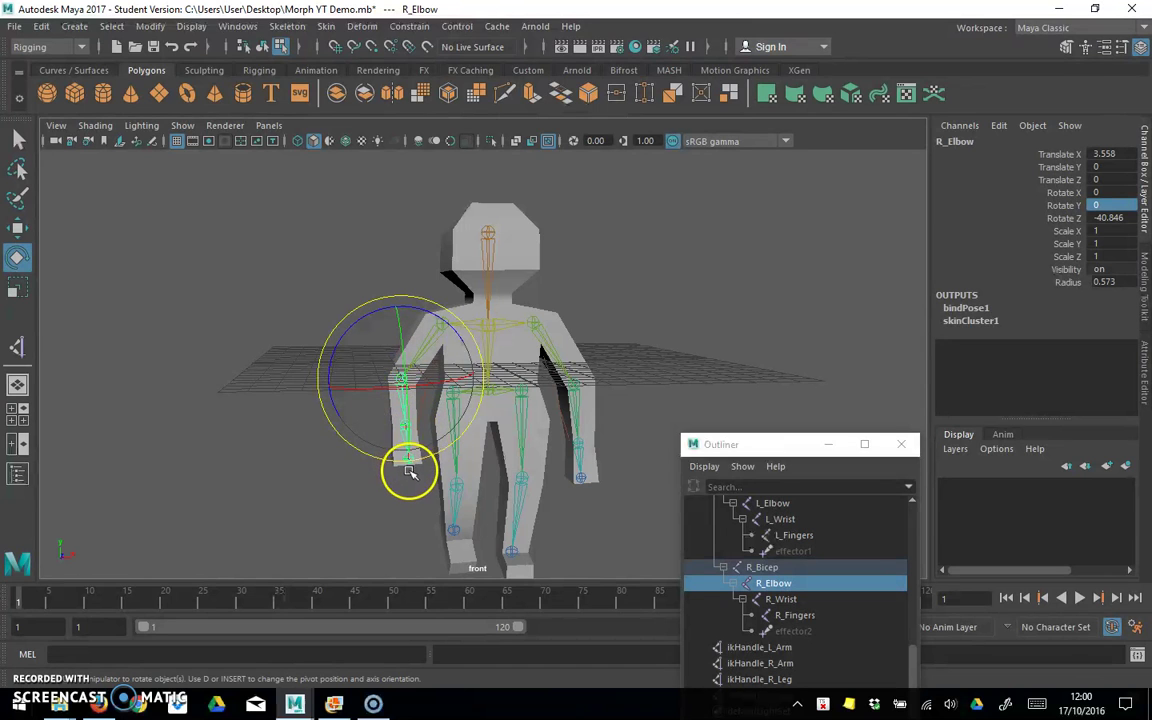
pyautogui.keyDown('alt'); pyautogui.moveTo(632, 440); pyautogui.dragTo(658, 390); pyautogui.keyUp('alt')
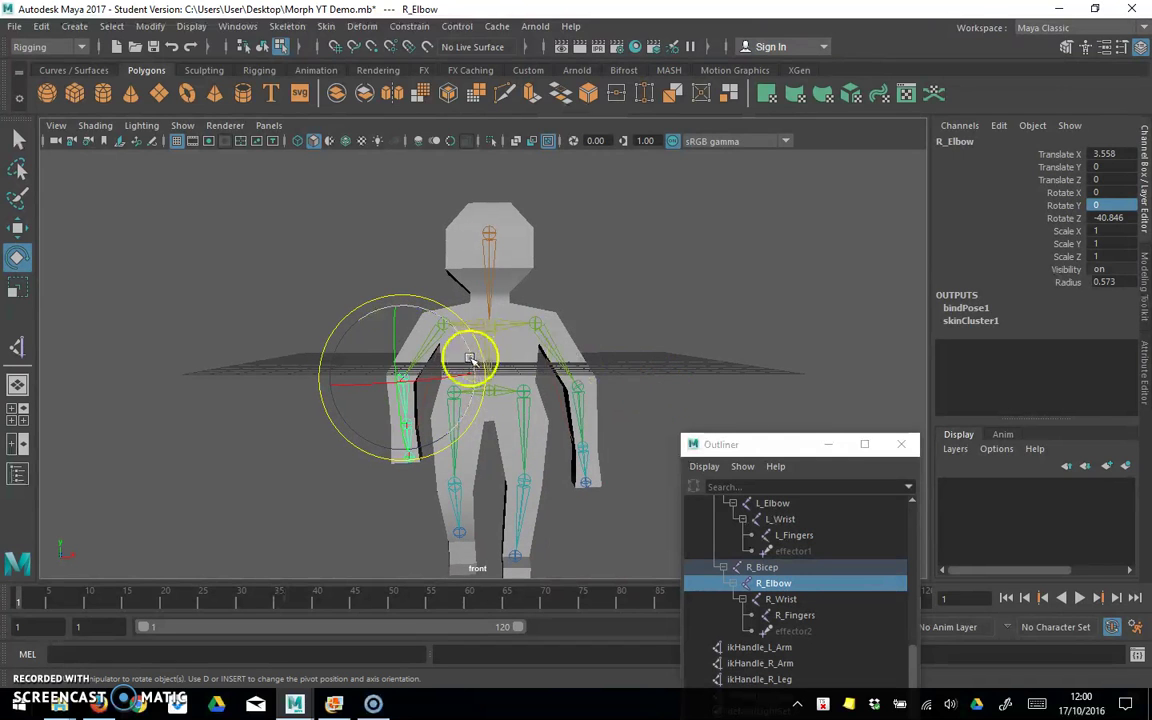
pyautogui.moveTo(465, 362); pyautogui.dragTo(439, 432)
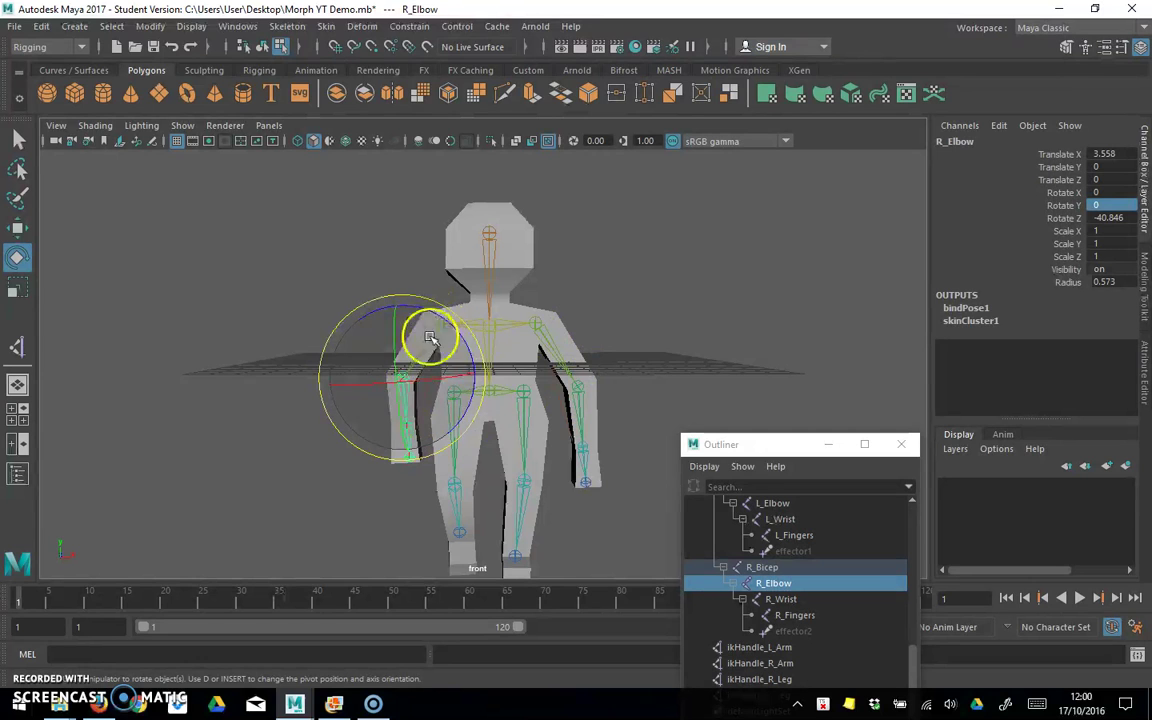
pyautogui.moveTo(436, 351); pyautogui.dragTo(396, 360)
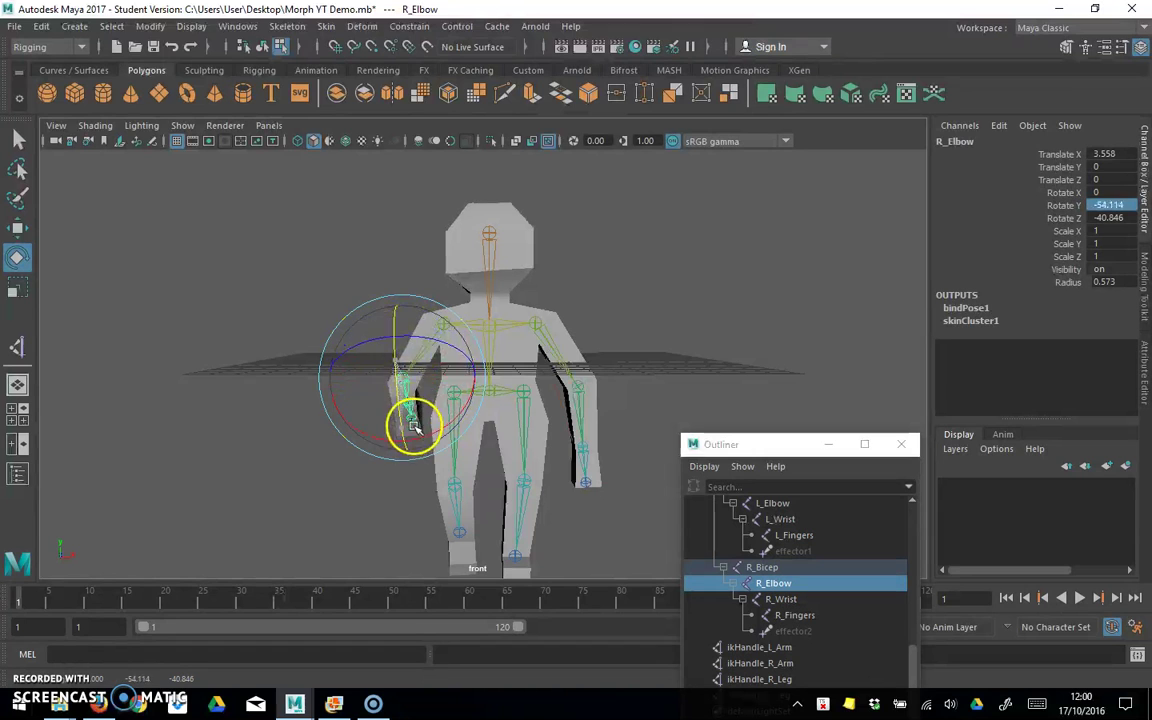
pyautogui.moveTo(416, 339); pyautogui.dragTo(420, 372)
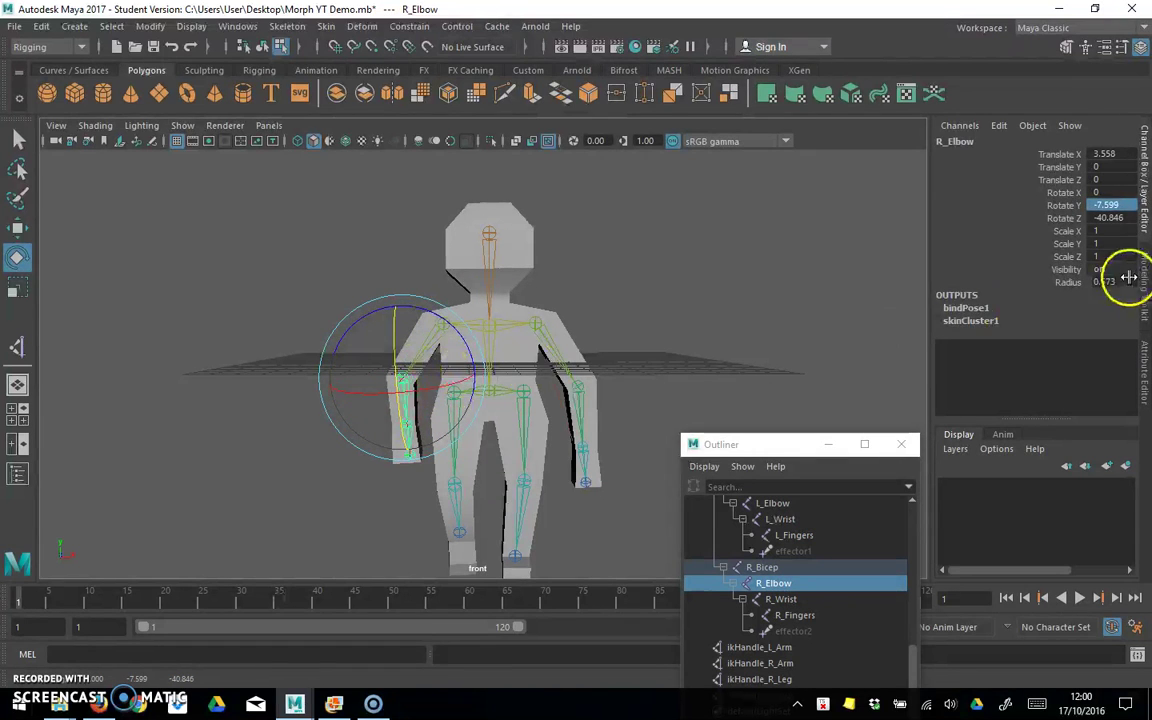
pyautogui.click(1124, 213)
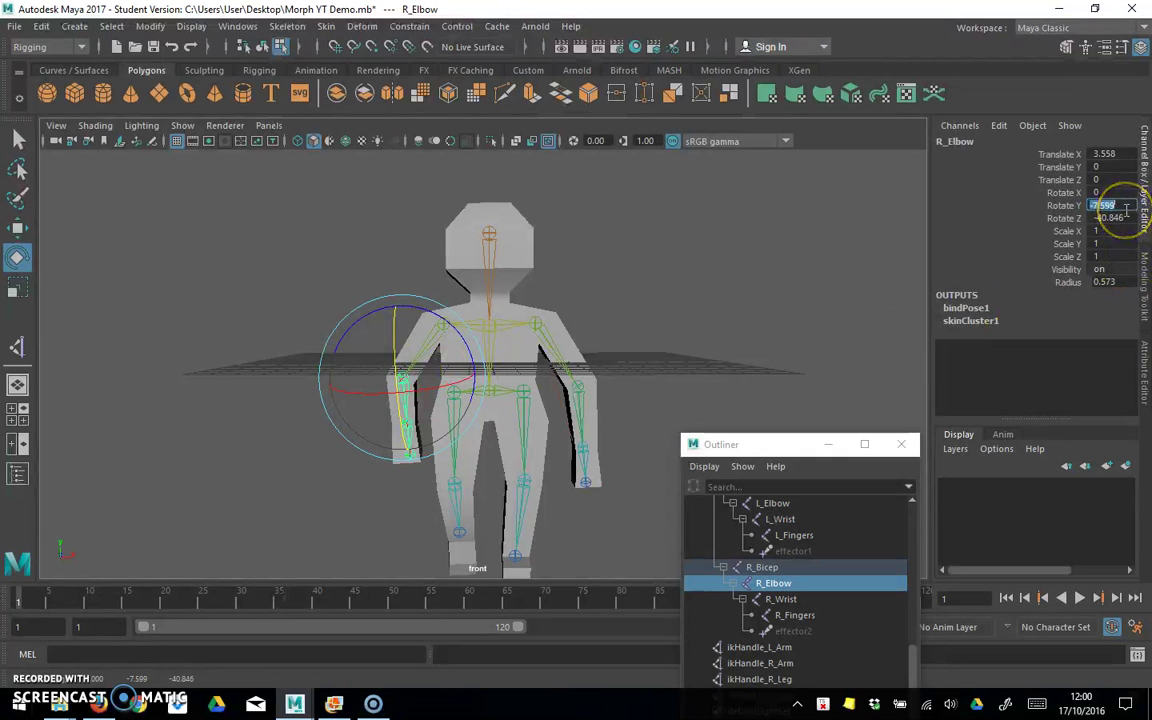
pyautogui.click(1110, 192)
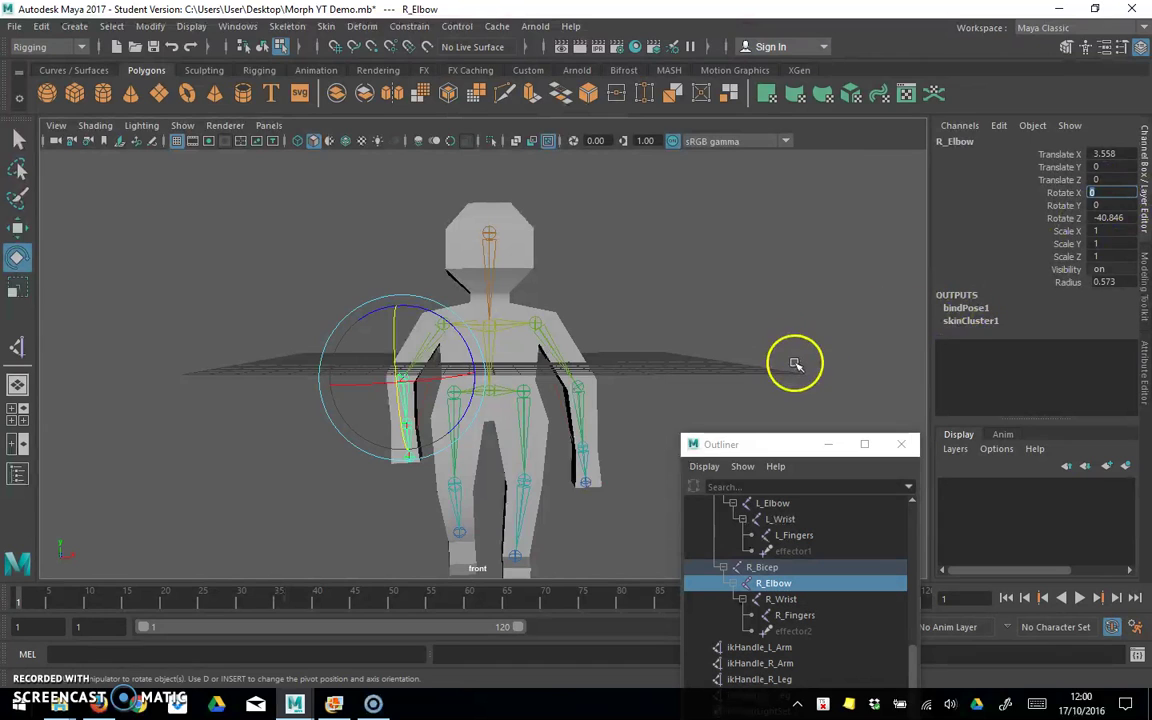
pyautogui.keyDown('alt'); pyautogui.moveTo(268, 428); pyautogui.dragTo(429, 429); pyautogui.keyUp('alt')
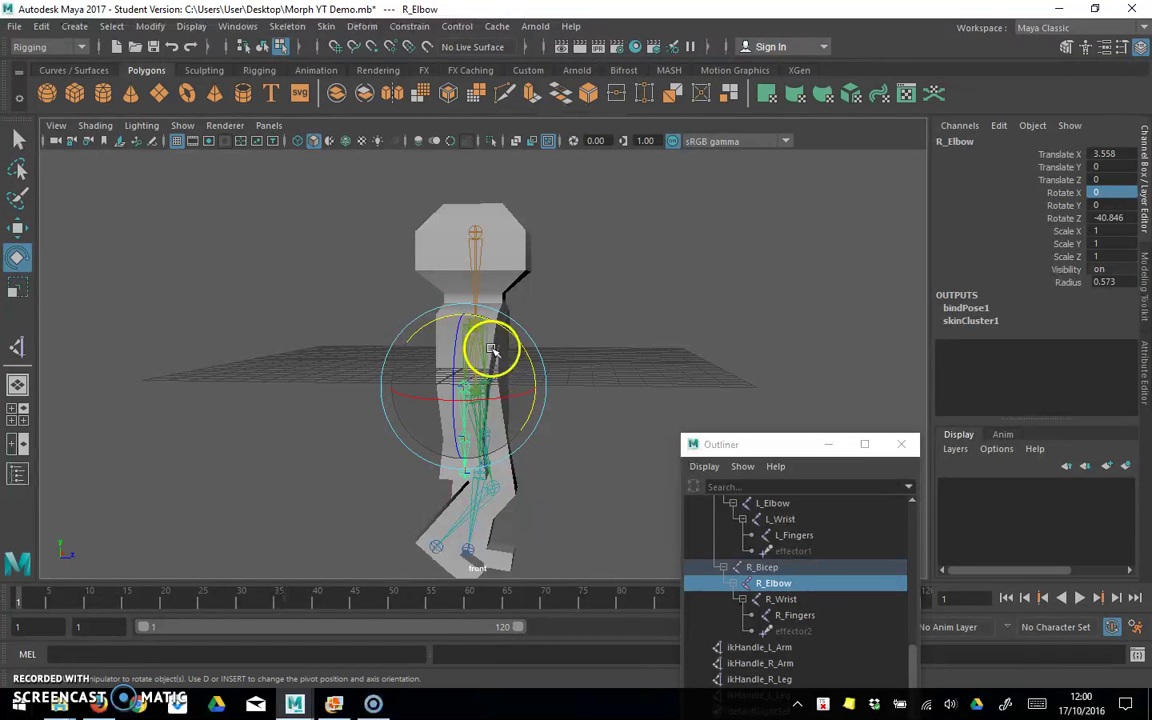
# Select R_Bicep, open its Attribute Editor, and enable its X and Z minimum rotation limits
pyautogui.click(762, 567)
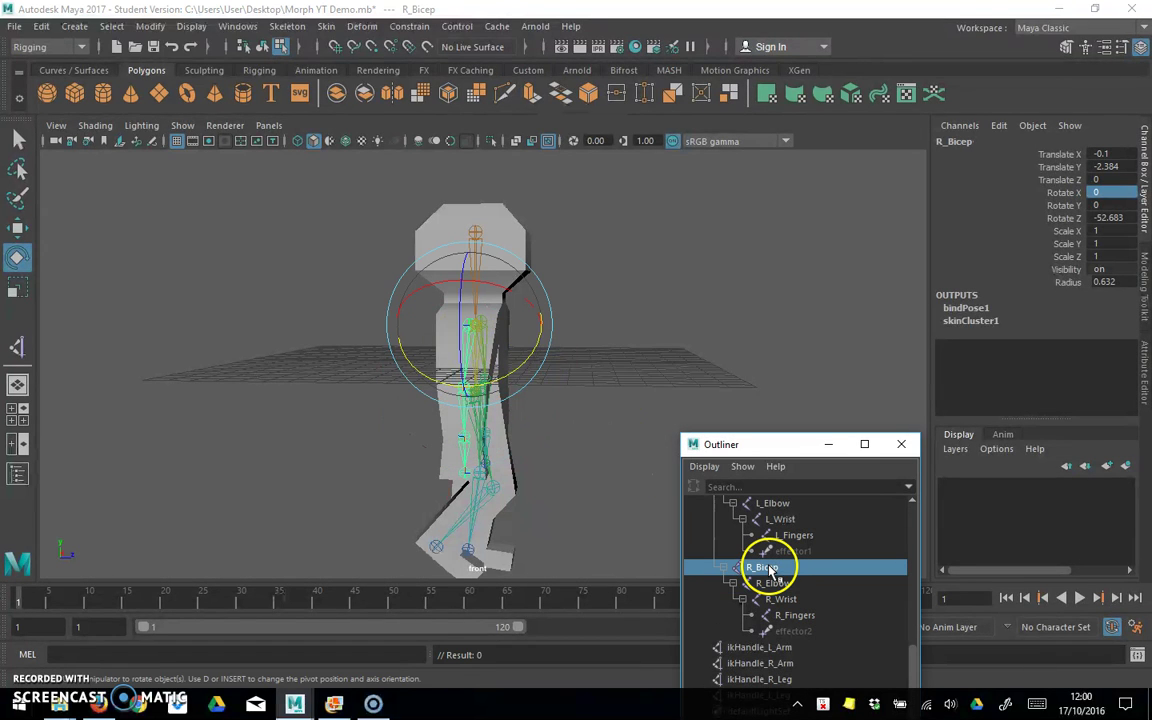
pyautogui.click(1085, 143)
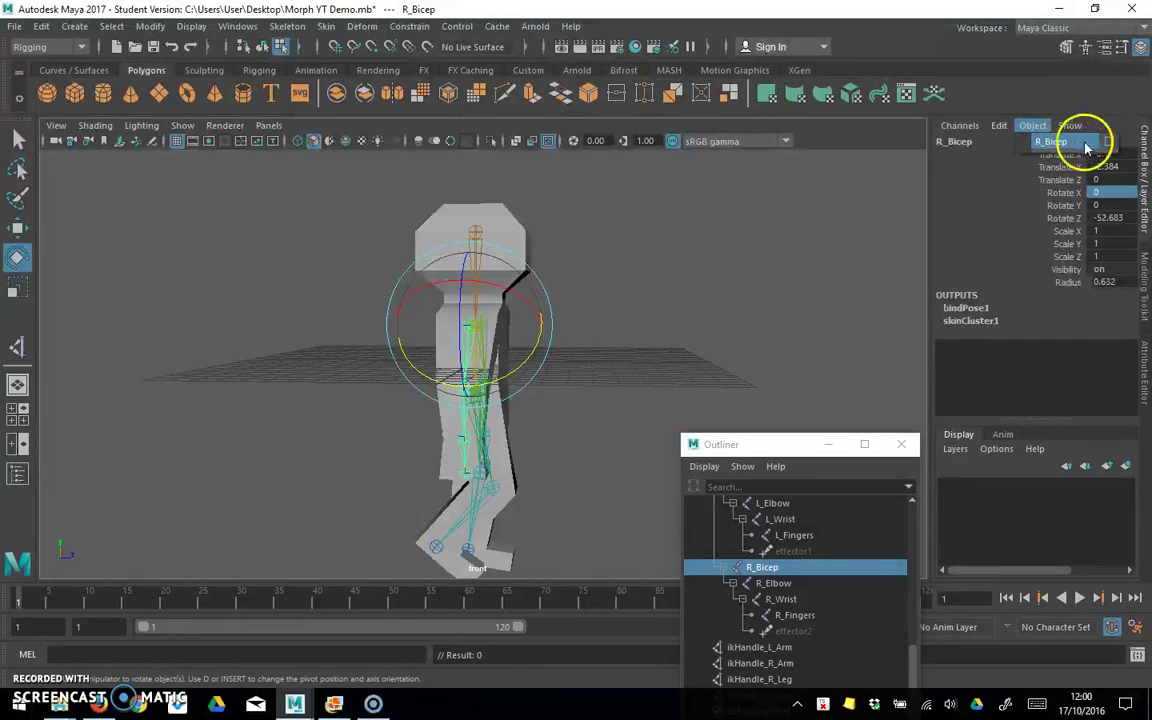
pyautogui.hotkey('ctrl', 'a')
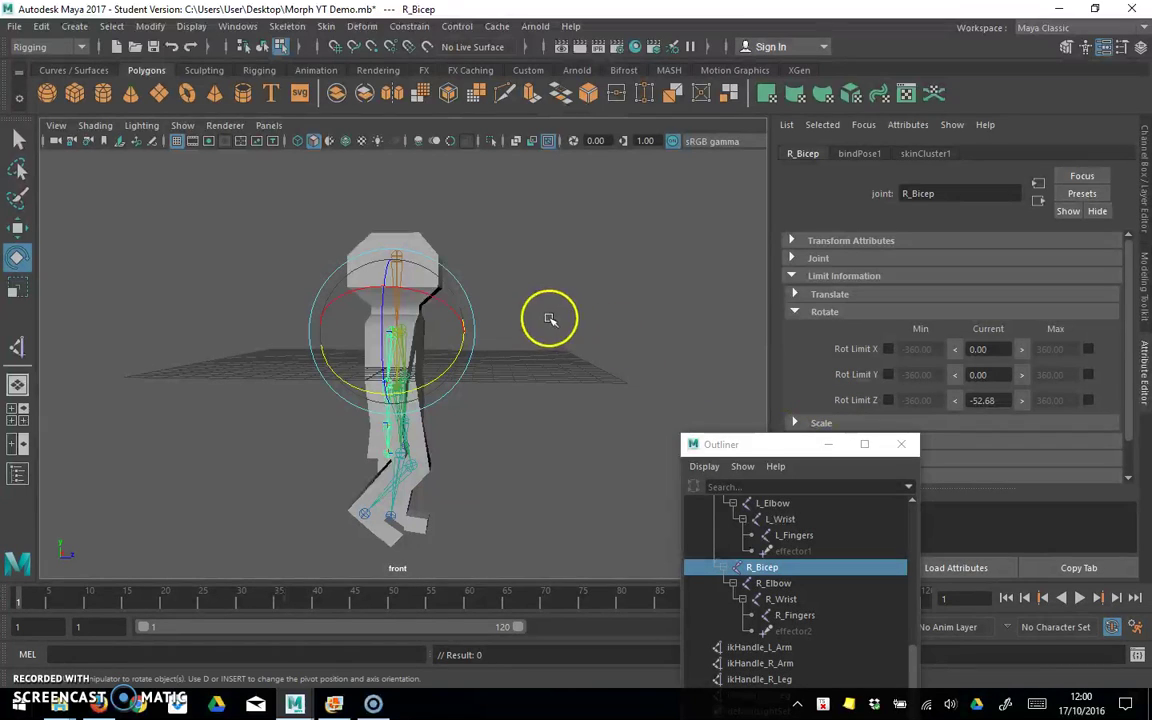
pyautogui.moveTo(470, 311); pyautogui.dragTo(594, 398)
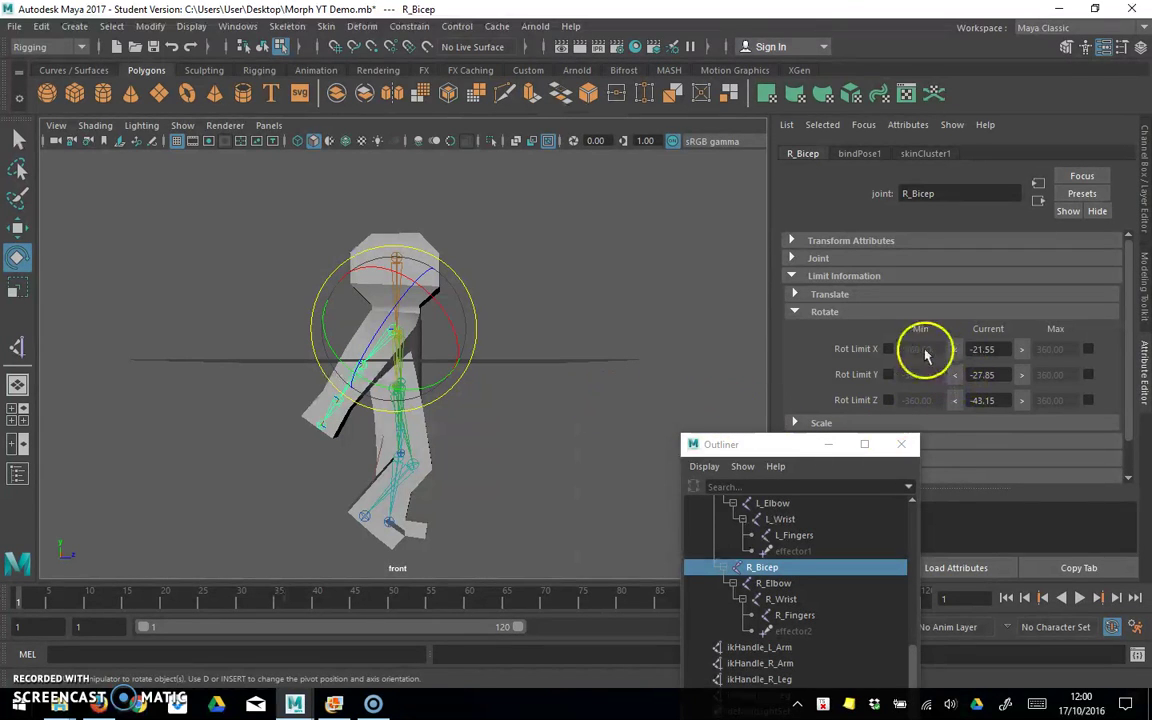
pyautogui.click(889, 349)
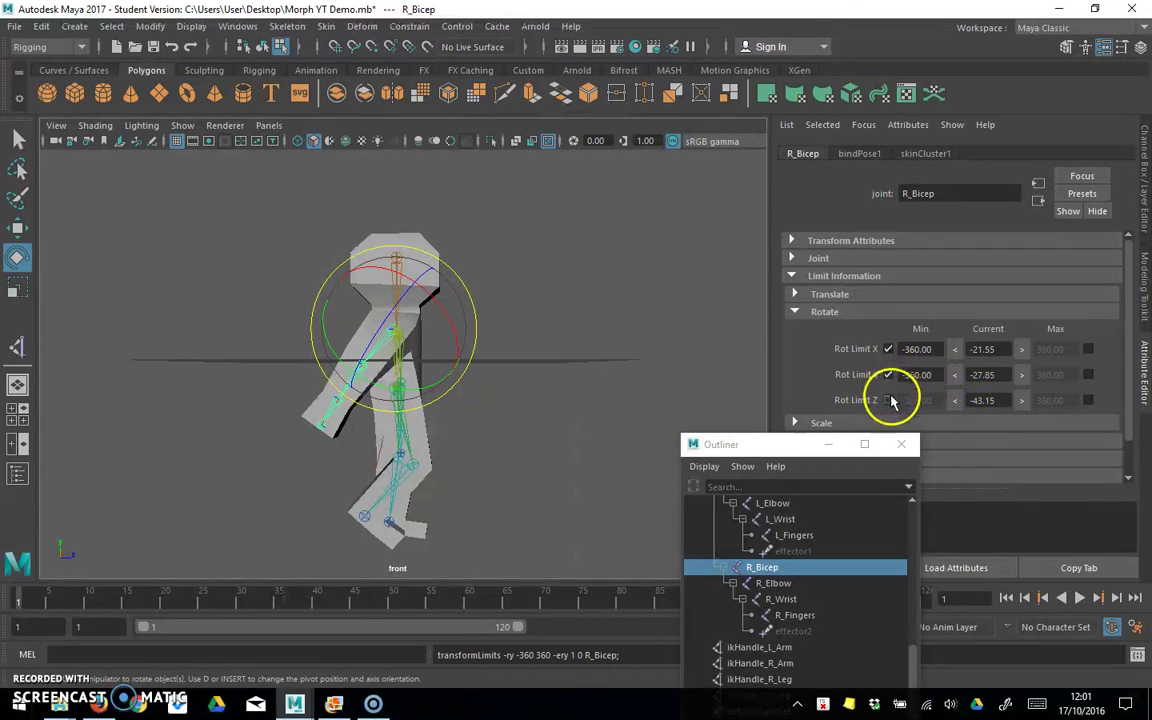
pyautogui.click(889, 400)
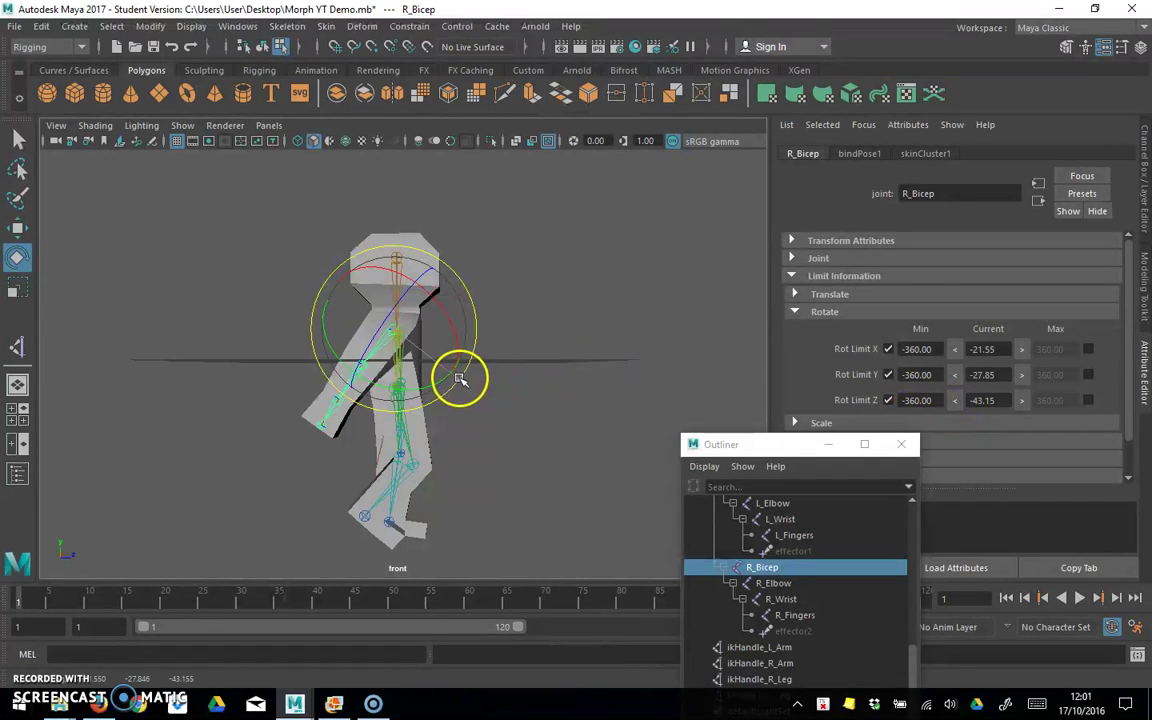
# Raise the right arm and store R_Bicep's maximums, X 33.42, Y 32.93, Z -45.82
pyautogui.moveTo(459, 378); pyautogui.dragTo(471, 256)
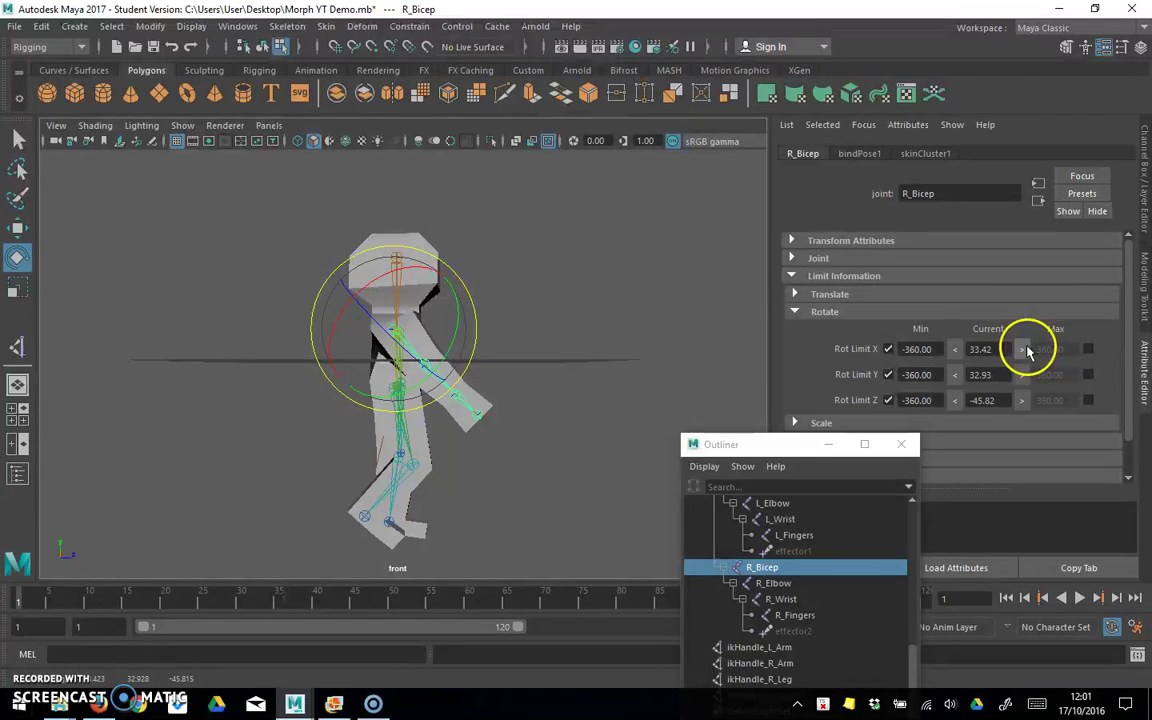
pyautogui.click(1089, 350)
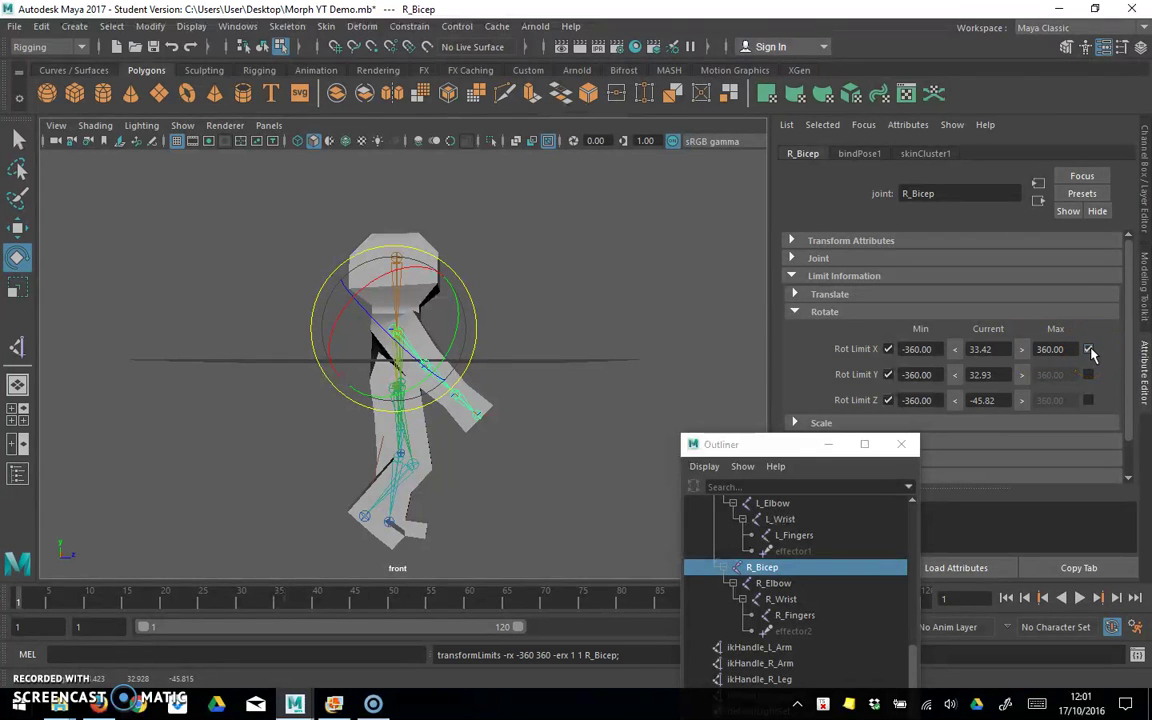
pyautogui.click(1089, 375)
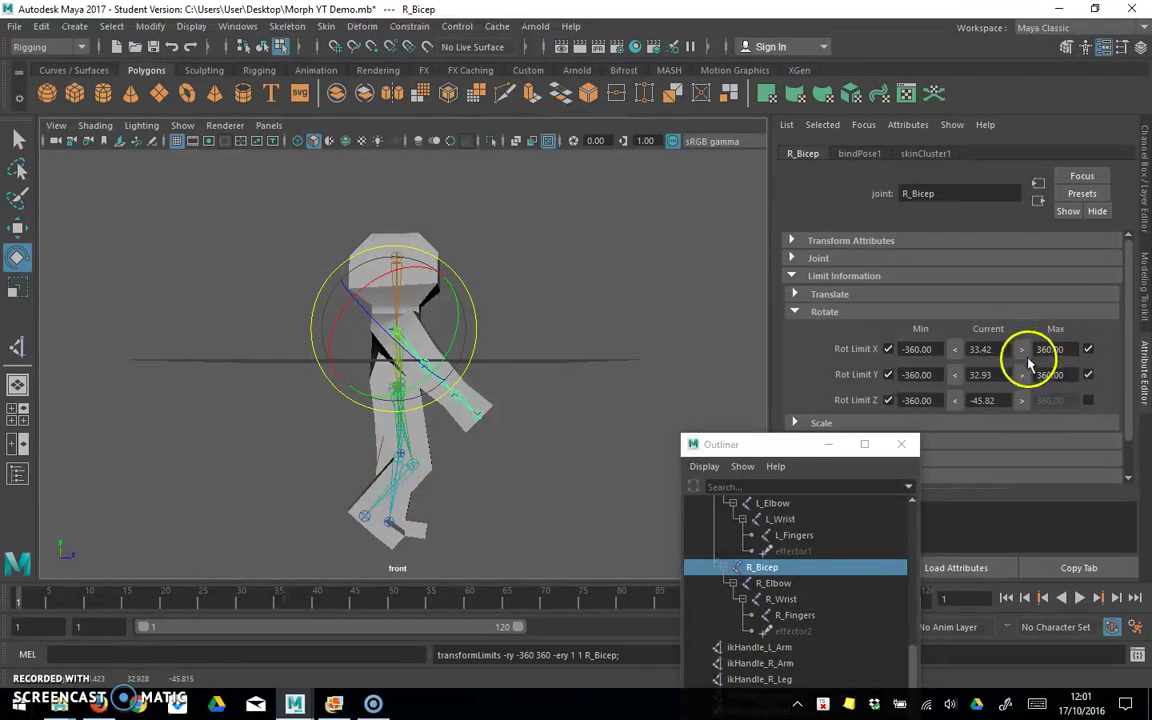
pyautogui.click(1088, 400)
pyautogui.click(1021, 349)
pyautogui.click(1021, 375)
pyautogui.click(1021, 400)
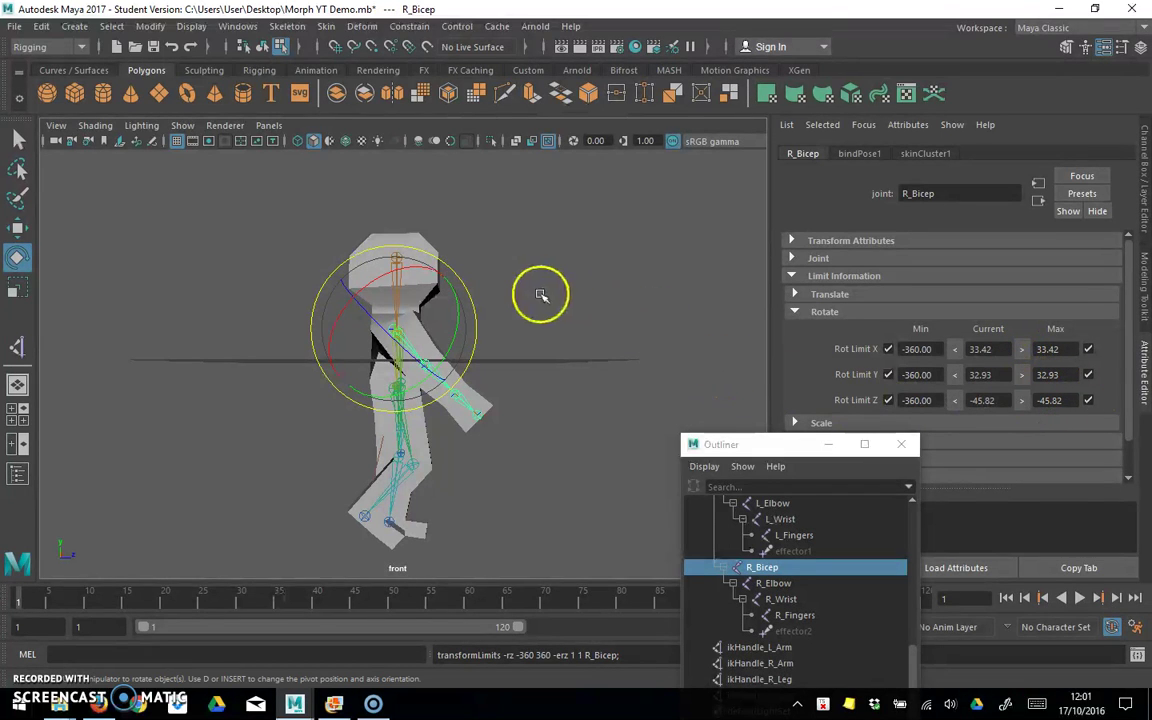
# Swing the arm forward, store minimums X -23.25 and Y -29.55, and test the range
pyautogui.moveTo(476, 303); pyautogui.dragTo(463, 415)
pyautogui.click(953, 349)
pyautogui.click(953, 374)
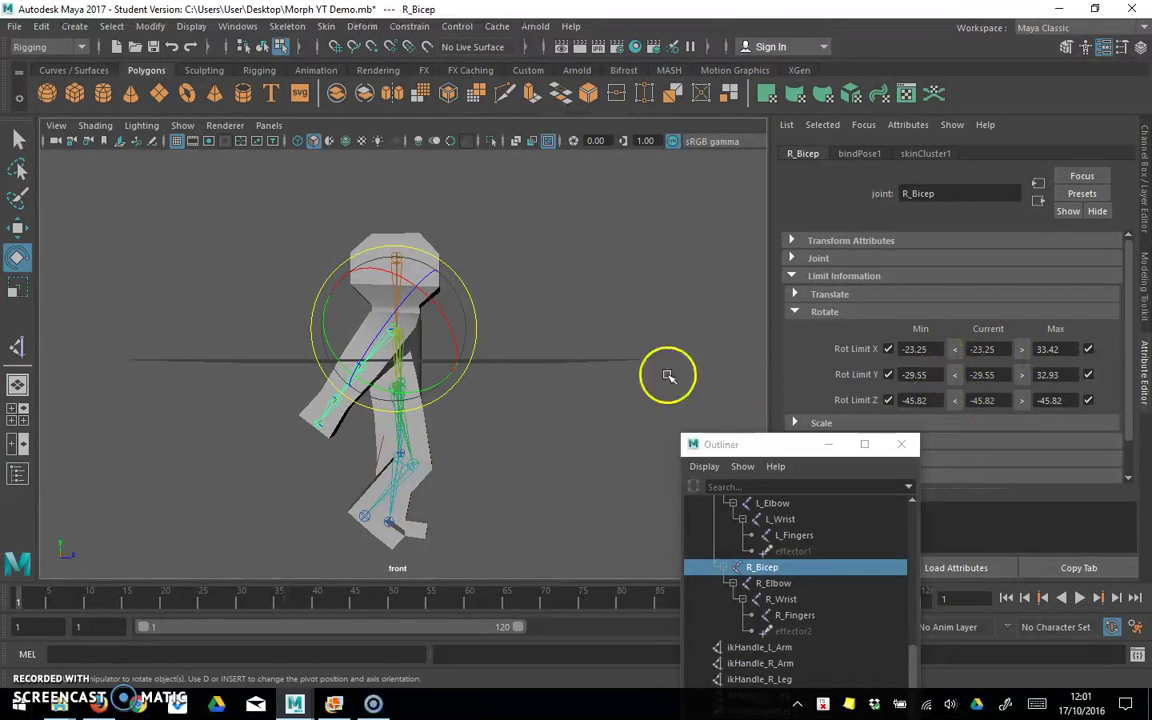
pyautogui.moveTo(475, 328); pyautogui.dragTo(429, 378)
# Select R_Elbow, bend the forearm, and store minimums X -3.42, Y 25.16, Z -43.75
pyautogui.click(776, 584)
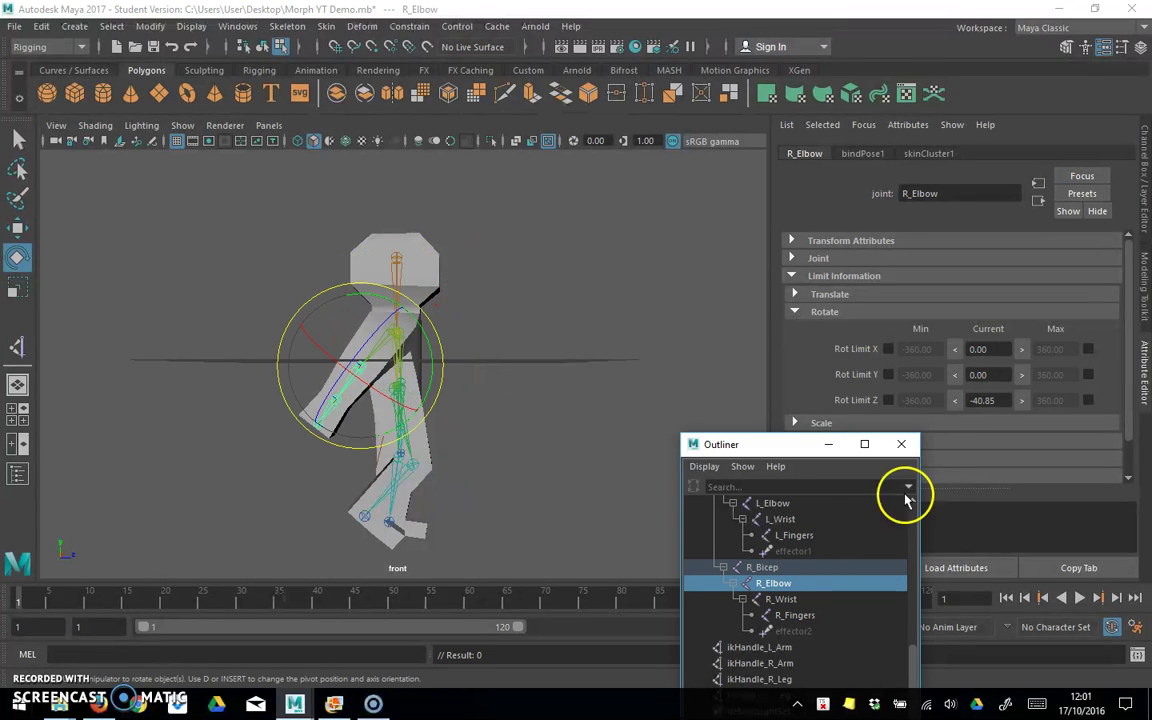
pyautogui.moveTo(428, 412); pyautogui.dragTo(440, 380)
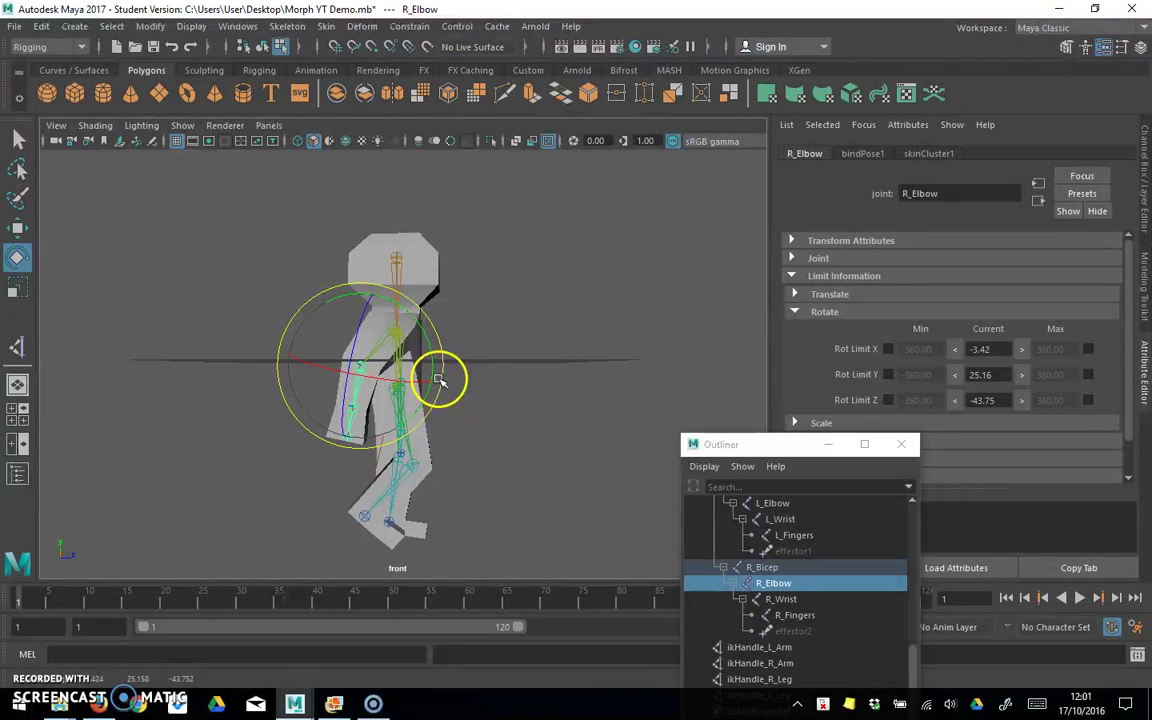
pyautogui.click(888, 349)
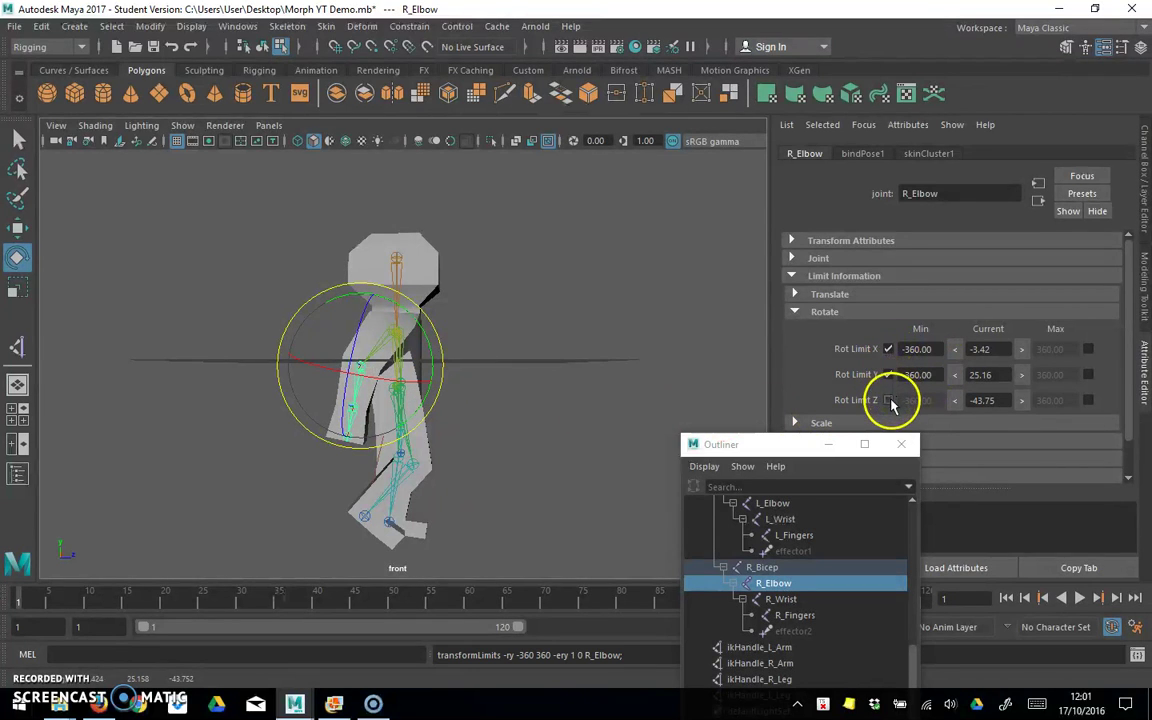
pyautogui.click(888, 400)
pyautogui.click(954, 349)
pyautogui.click(954, 374)
pyautogui.click(954, 400)
# Bend the forearm the other way and store R_Elbow's maximums, Y 60.44 and Z -43.75
pyautogui.moveTo(425, 420); pyautogui.dragTo(441, 373)
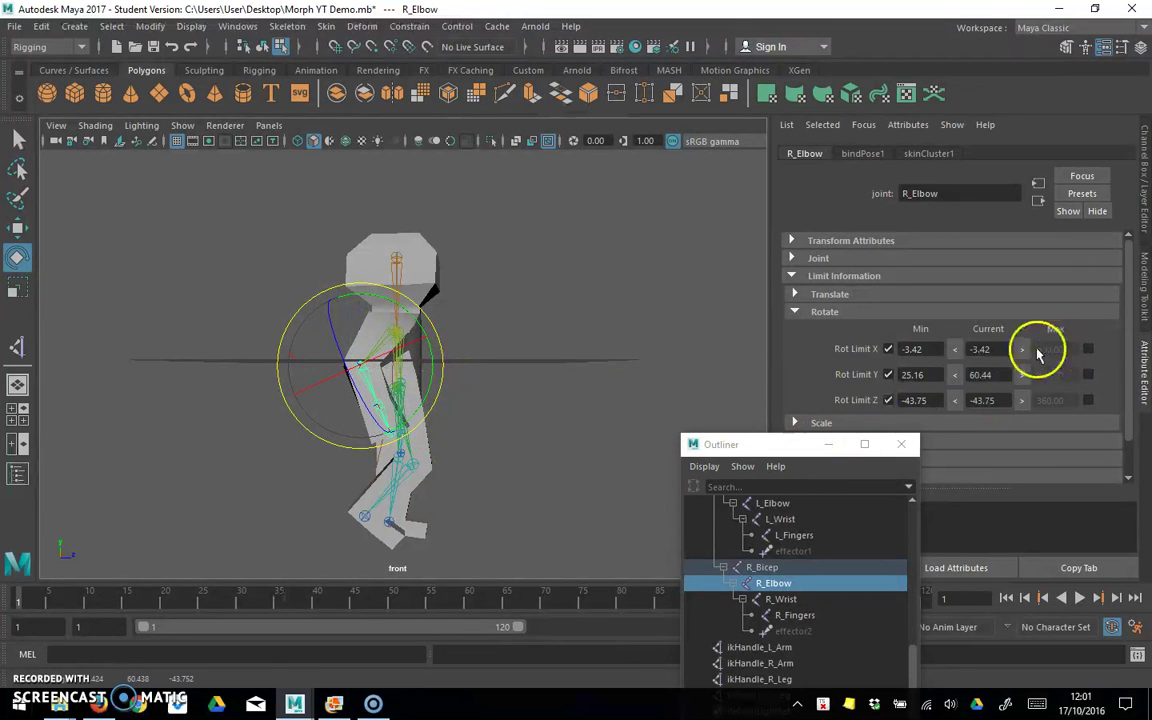
pyautogui.click(1088, 349)
pyautogui.click(1088, 375)
pyautogui.click(1088, 400)
pyautogui.click(1021, 349)
pyautogui.click(1023, 375)
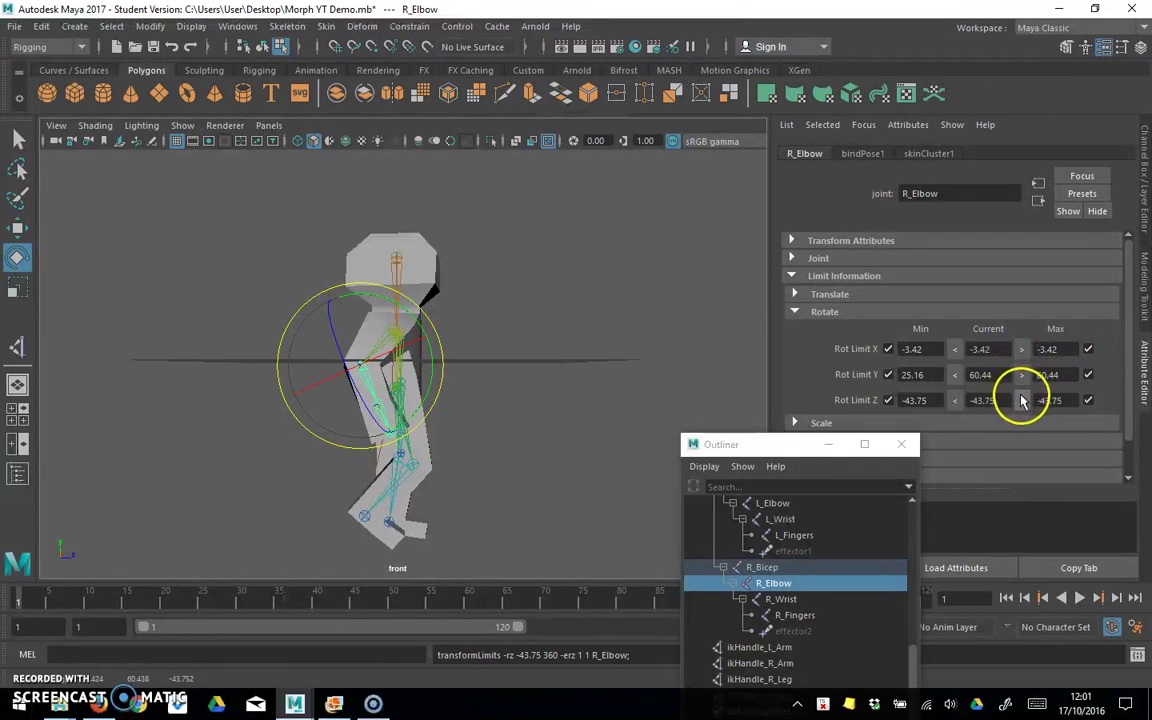
pyautogui.click(1021, 400)
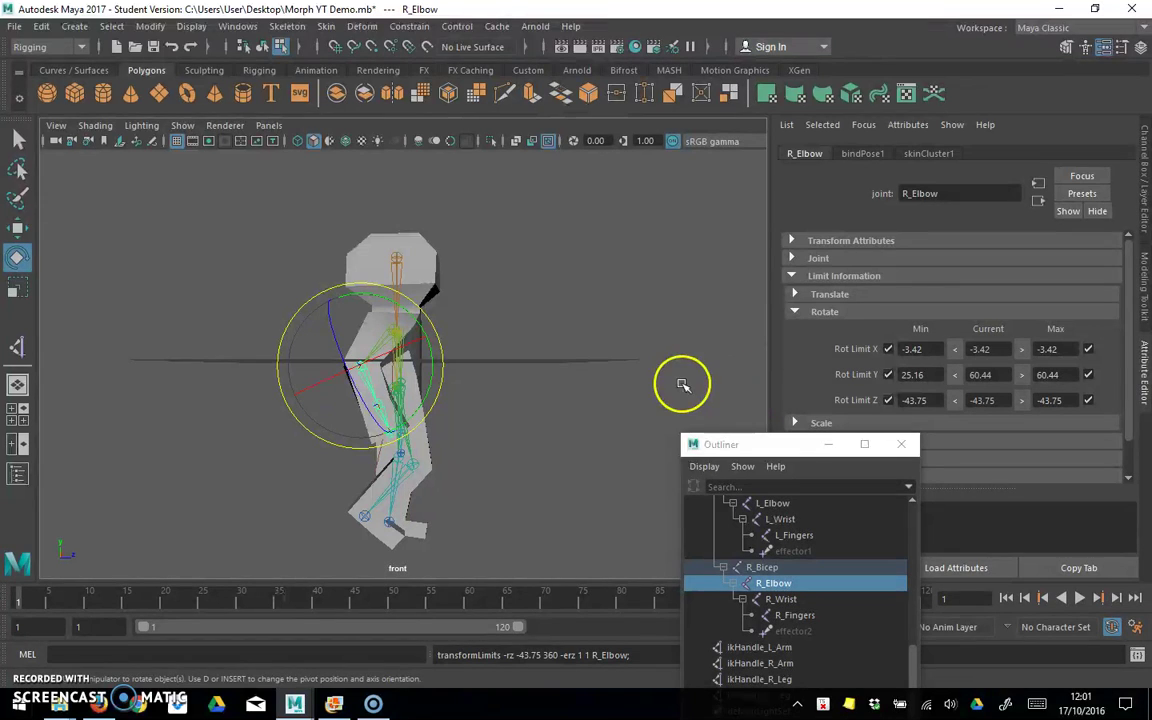
pyautogui.keyDown('alt'); pyautogui.moveTo(599, 386); pyautogui.dragTo(486, 419); pyautogui.keyUp('alt')
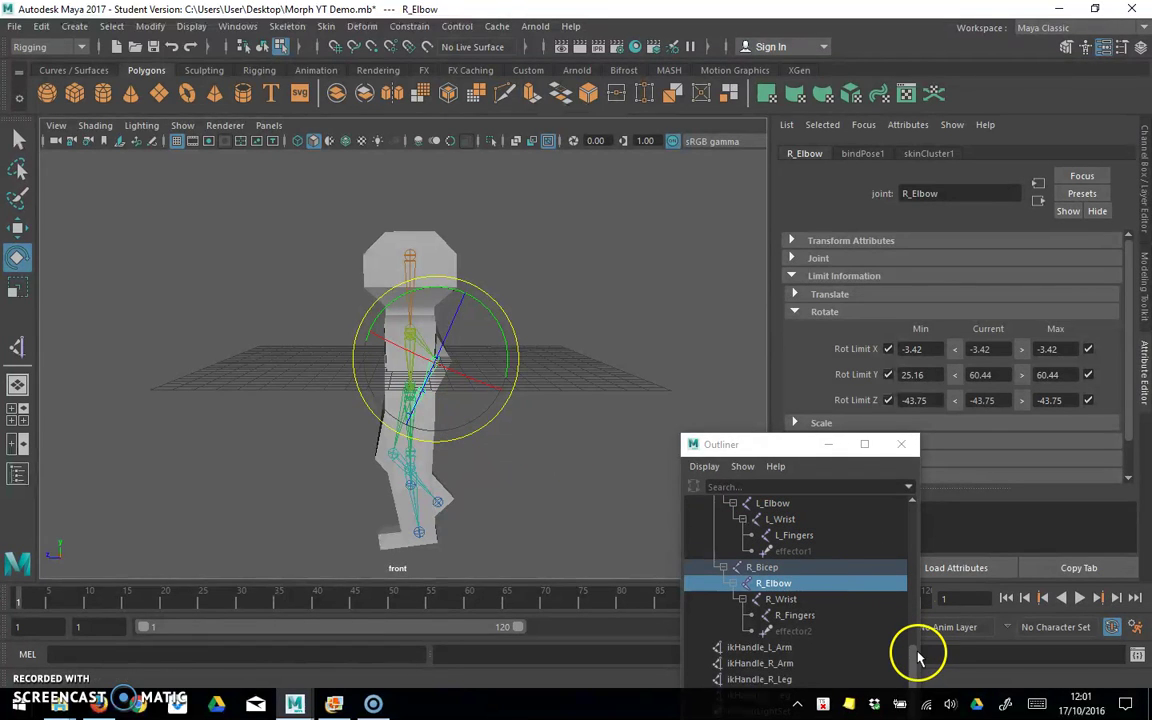
pyautogui.scroll(2, 914, 635)
# Select L_Bicep, enable its minimum limits, and store X -21.87, Y -35.13, Z -47.23
pyautogui.click(760, 537)
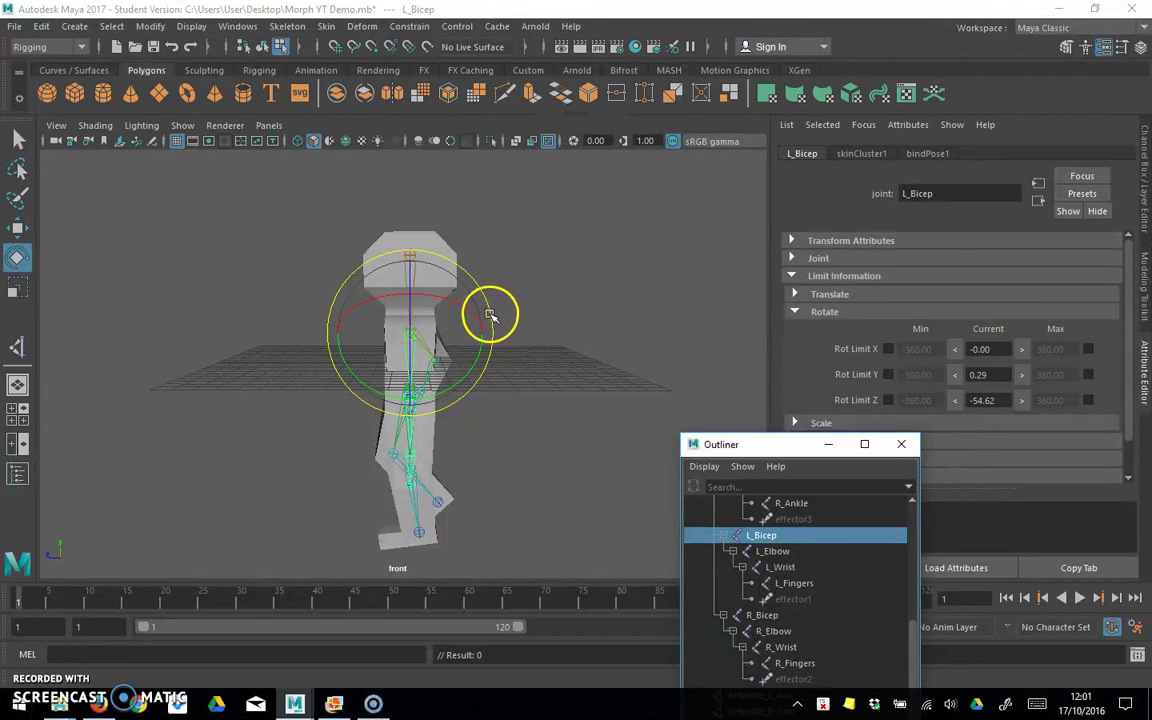
pyautogui.moveTo(490, 315); pyautogui.dragTo(481, 367)
pyautogui.click(888, 349)
pyautogui.click(888, 375)
pyautogui.click(888, 400)
pyautogui.moveTo(472, 388); pyautogui.dragTo(442, 414)
pyautogui.click(953, 349)
pyautogui.click(955, 374)
pyautogui.click(955, 400)
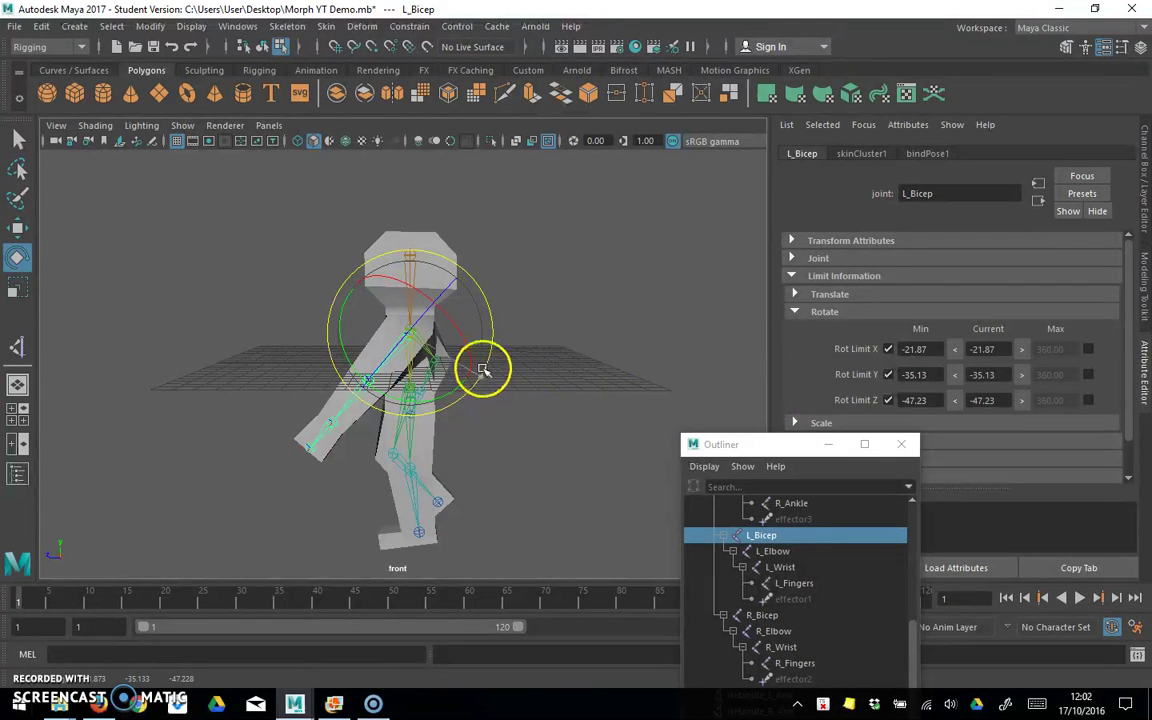
# Swing the left arm forward and store maximums X 33.03, Y 34.94, Z -38.43
pyautogui.moveTo(484, 366); pyautogui.dragTo(463, 257)
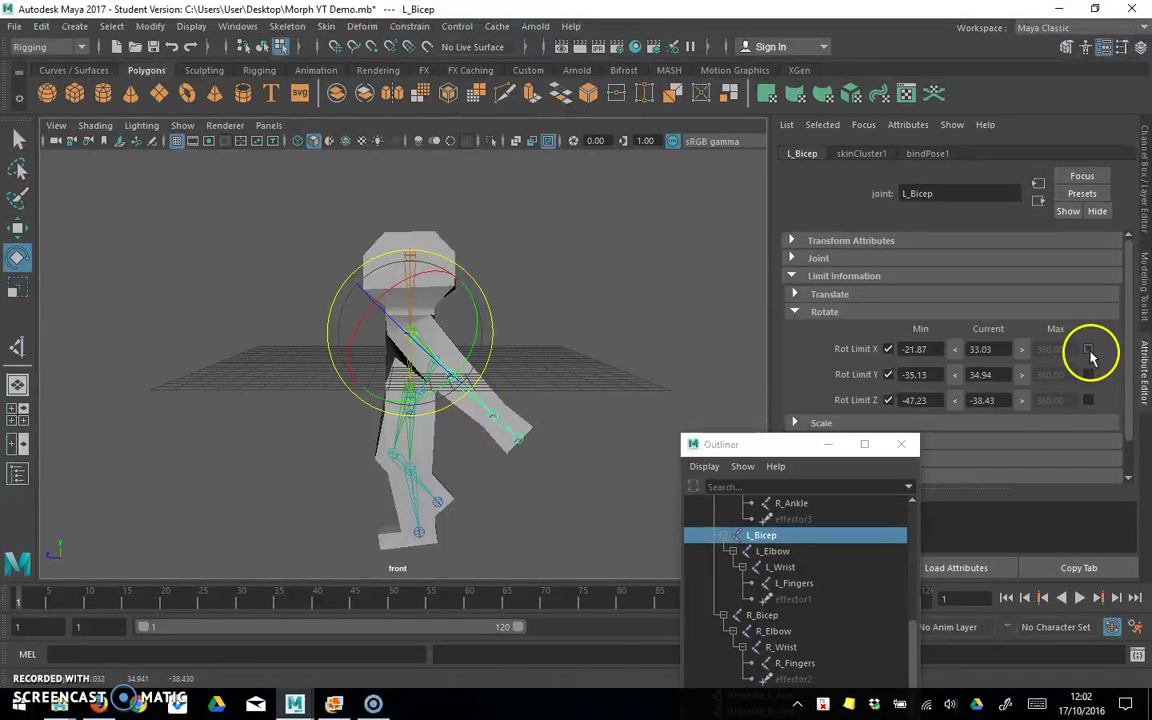
pyautogui.click(1088, 350)
pyautogui.click(1088, 400)
pyautogui.click(1021, 400)
pyautogui.click(1021, 375)
pyautogui.click(1021, 349)
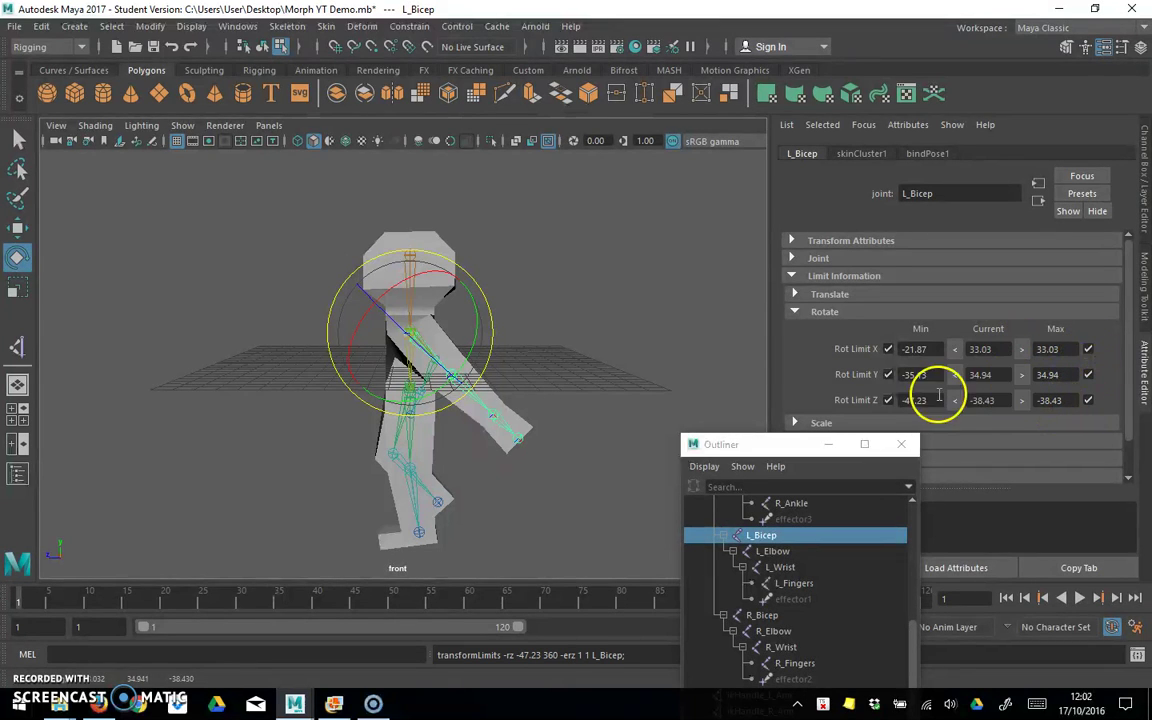
pyautogui.moveTo(489, 339); pyautogui.dragTo(560, 383)
# Select L_Elbow, bend the forearm down, and store its X, Y and Z minimums
pyautogui.click(777, 549)
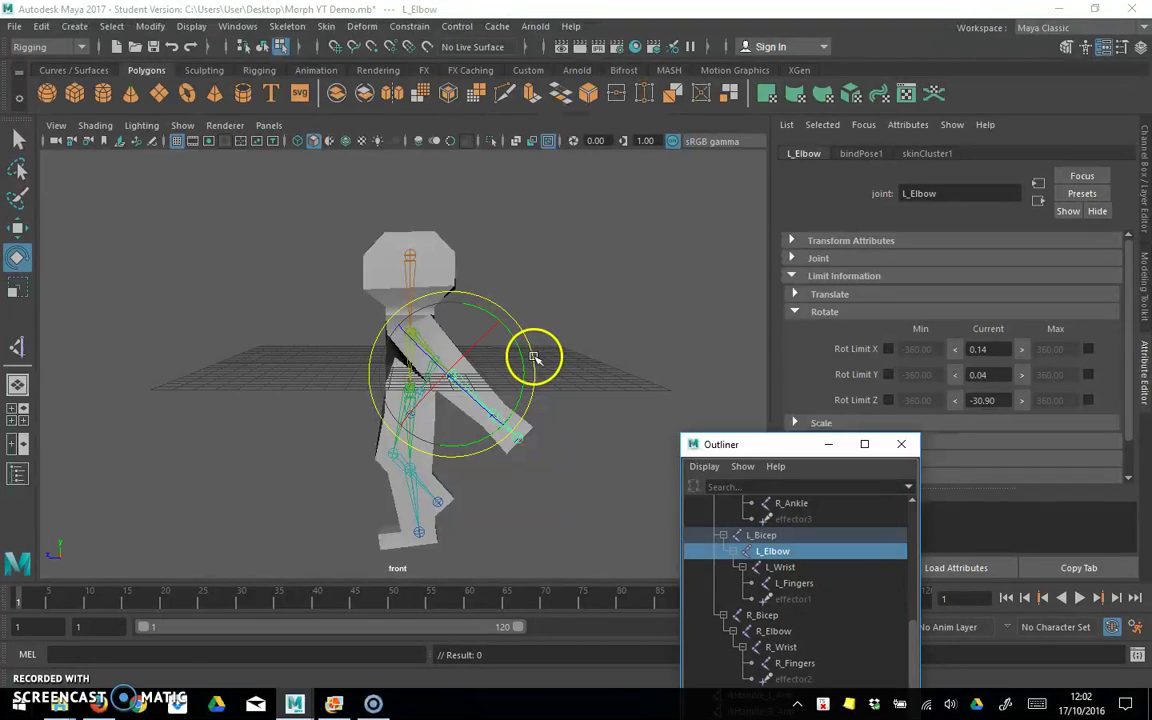
pyautogui.moveTo(535, 358); pyautogui.dragTo(512, 406)
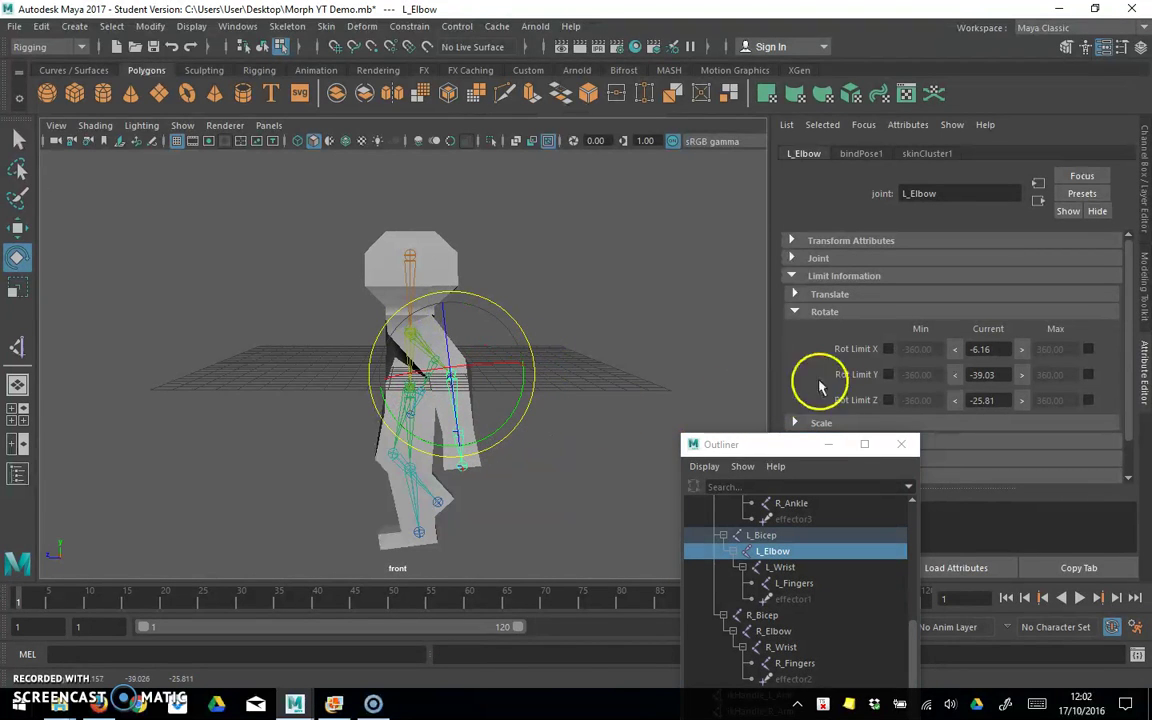
pyautogui.click(887, 349)
pyautogui.click(888, 375)
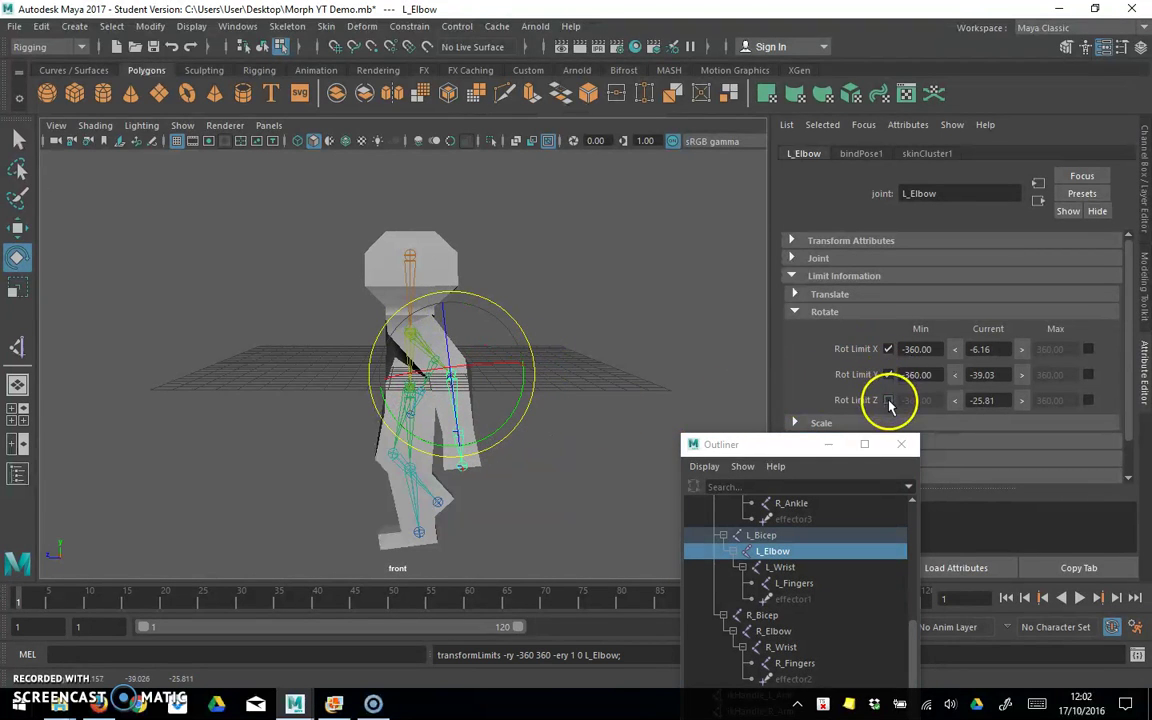
pyautogui.click(955, 349)
pyautogui.click(955, 374)
pyautogui.click(956, 400)
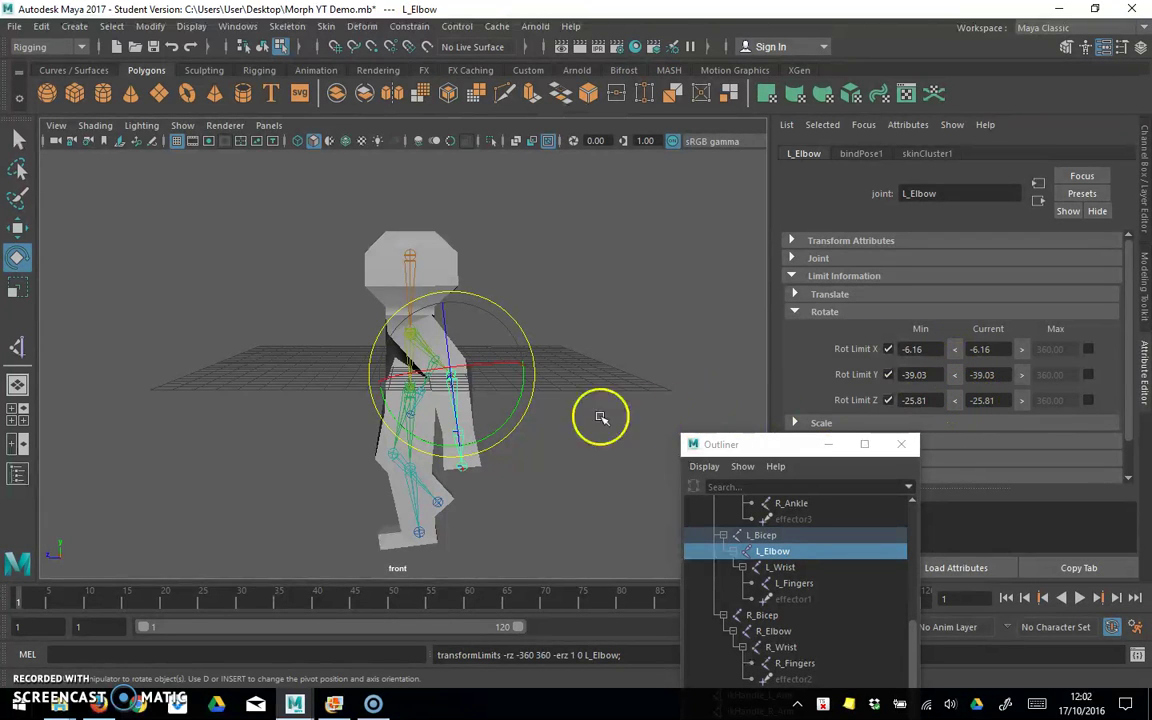
# Bend the elbow the other way, store maximums X -6.16, Y -39.03, Z -12.26, and clear the minimums
pyautogui.moveTo(530, 390); pyautogui.dragTo(504, 404)
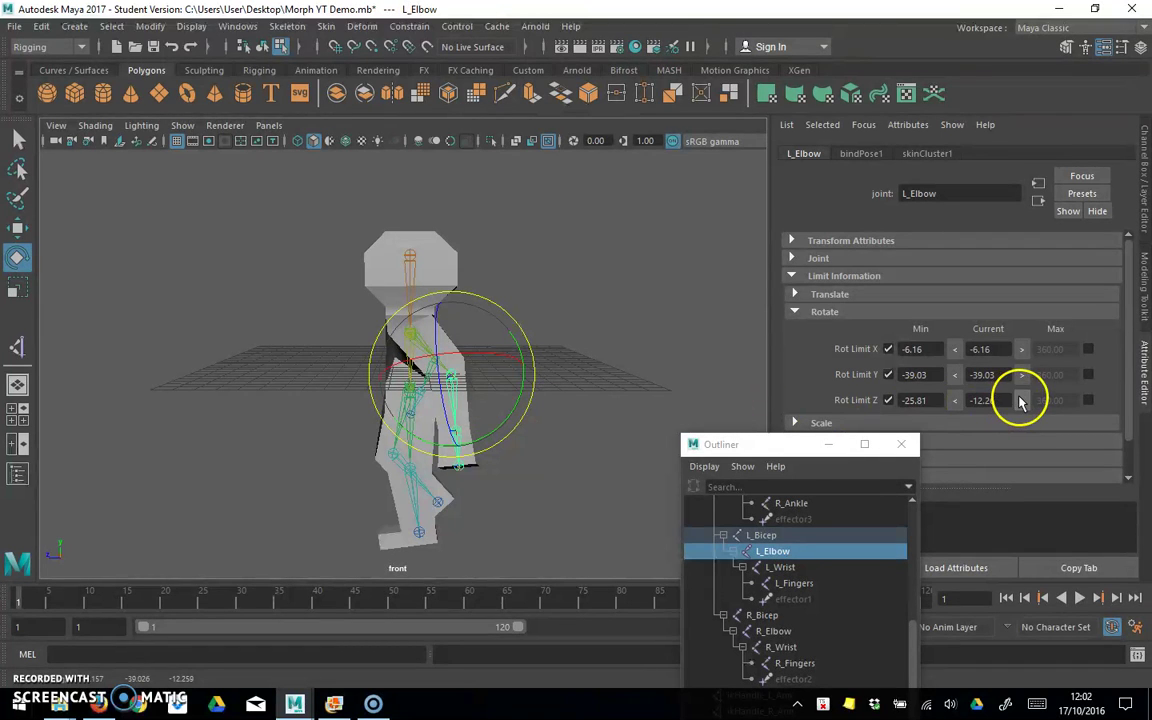
pyautogui.click(1021, 349)
pyautogui.click(1021, 375)
pyautogui.click(1022, 399)
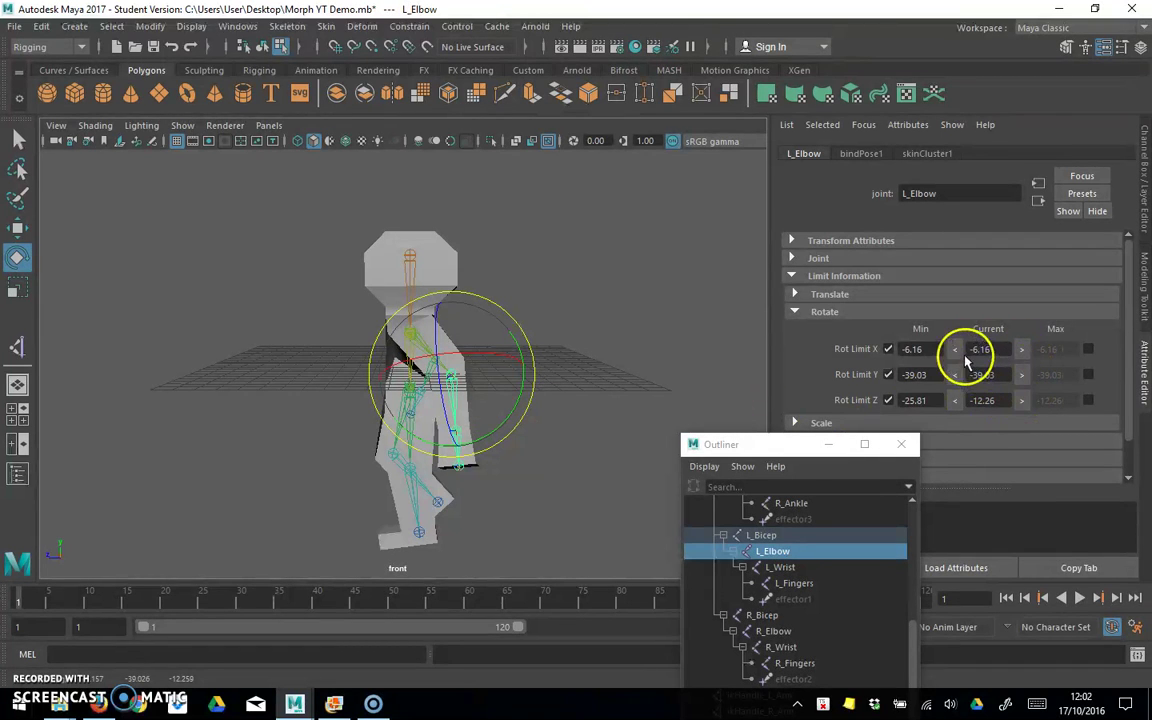
pyautogui.click(888, 349)
pyautogui.click(888, 374)
pyautogui.click(888, 400)
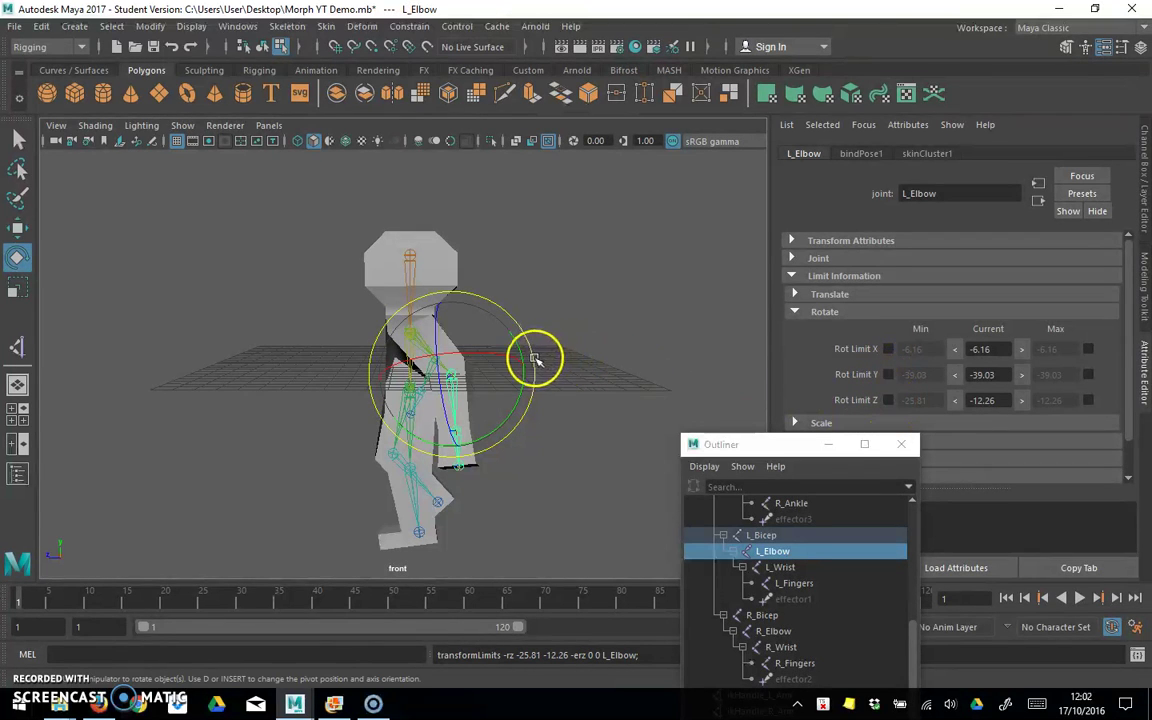
# Bend the elbow further and reset minimums to X -33.15 and Y -62.54, re-enabling them
pyautogui.moveTo(532, 355); pyautogui.dragTo(540, 400)
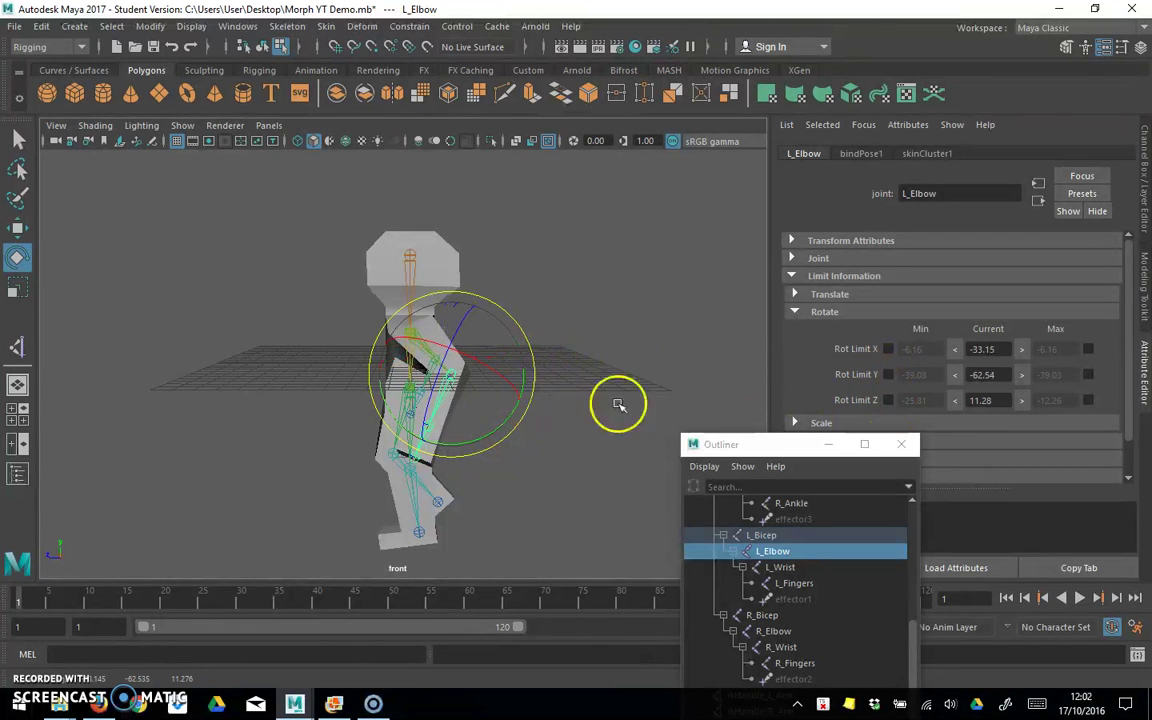
pyautogui.click(956, 349)
pyautogui.click(957, 374)
pyautogui.click(957, 400)
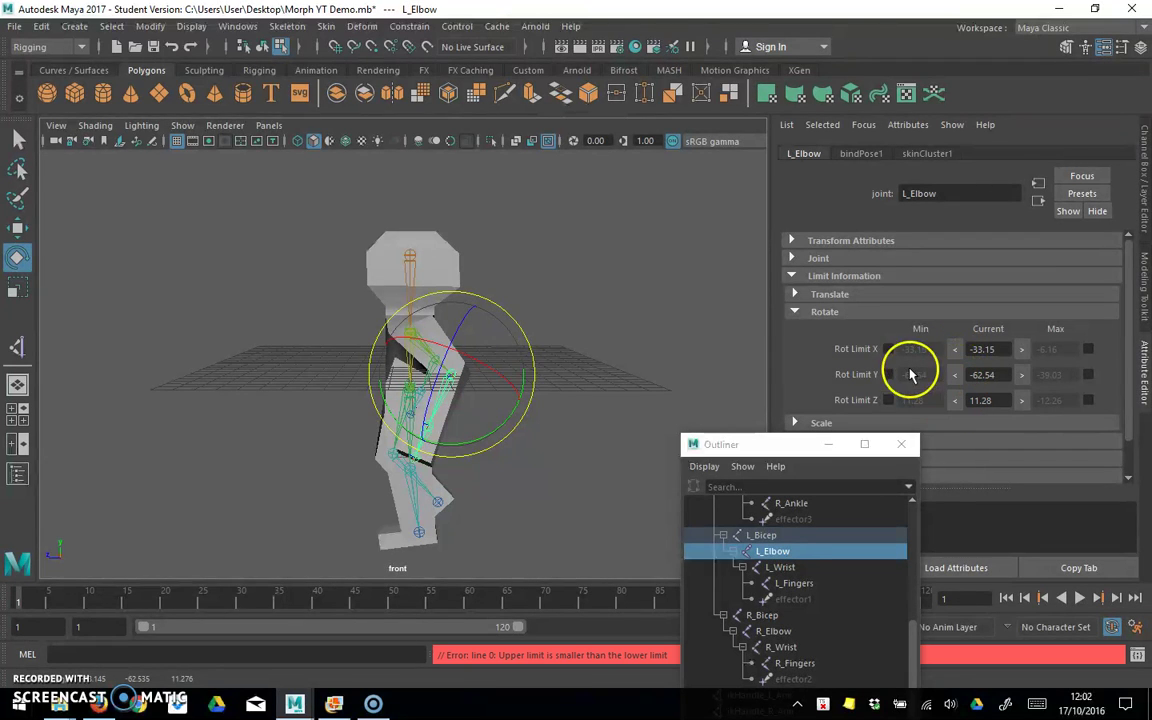
pyautogui.click(888, 349)
pyautogui.click(888, 374)
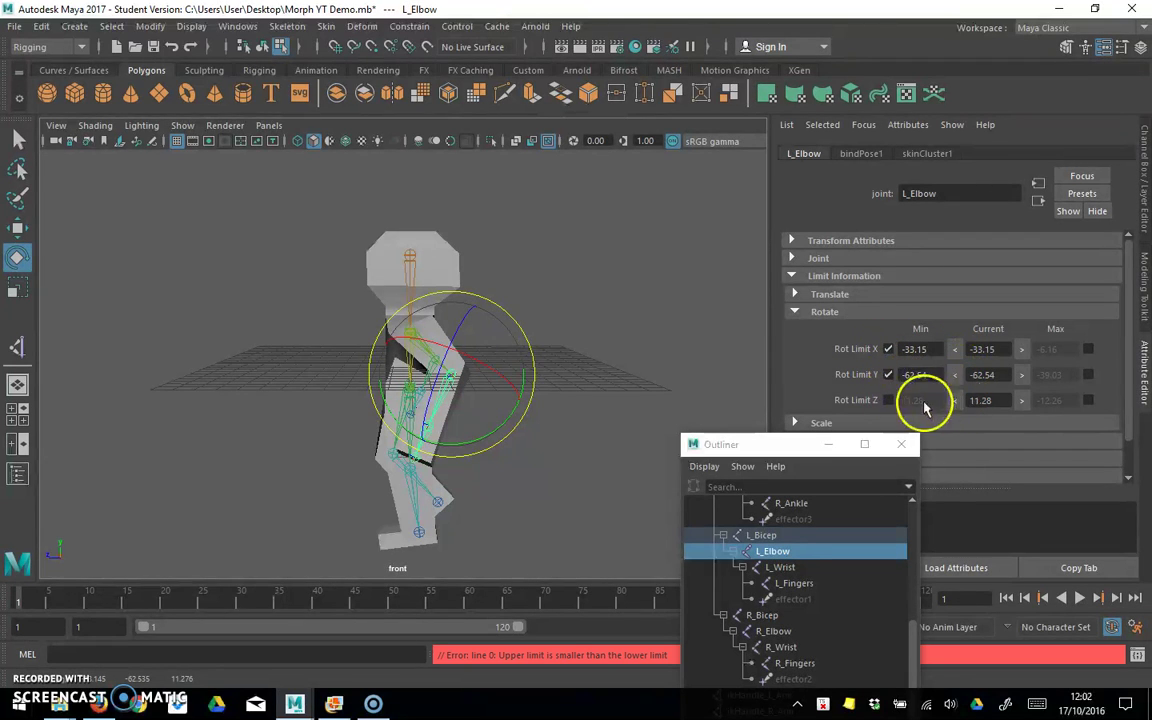
pyautogui.click(888, 400)
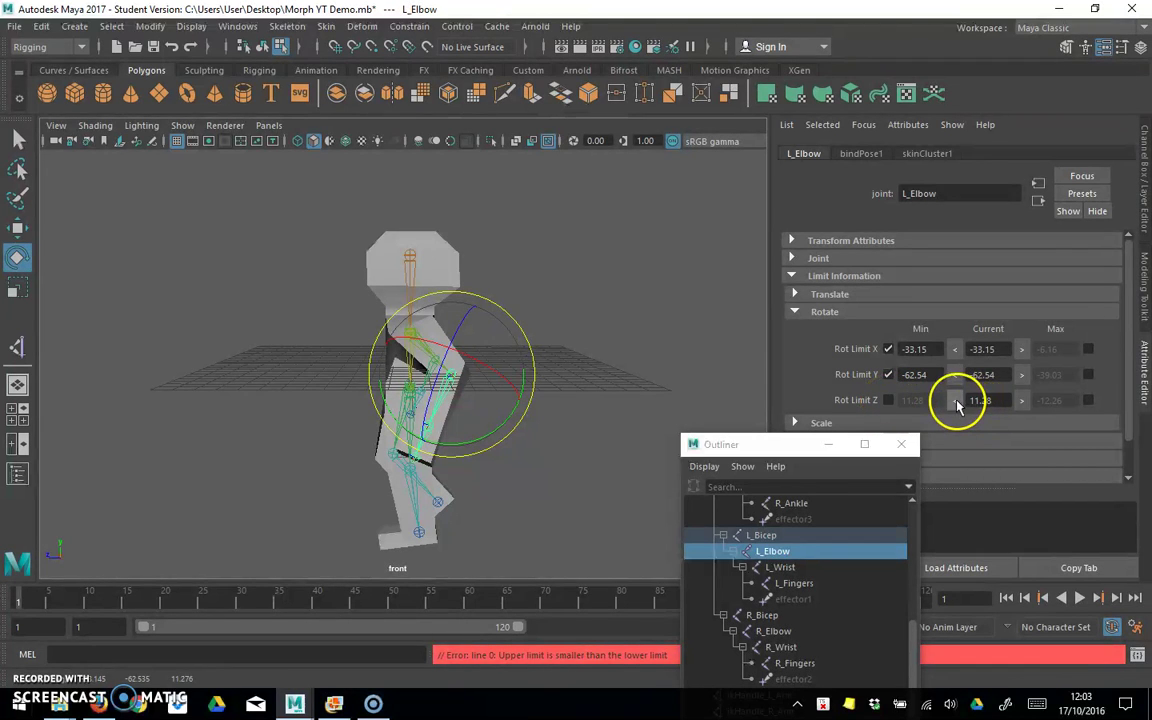
# Rotate the elbow around Z, store Z minimum -25.08, and enable Z limits and X maximum
pyautogui.moveTo(529, 386); pyautogui.dragTo(519, 384)
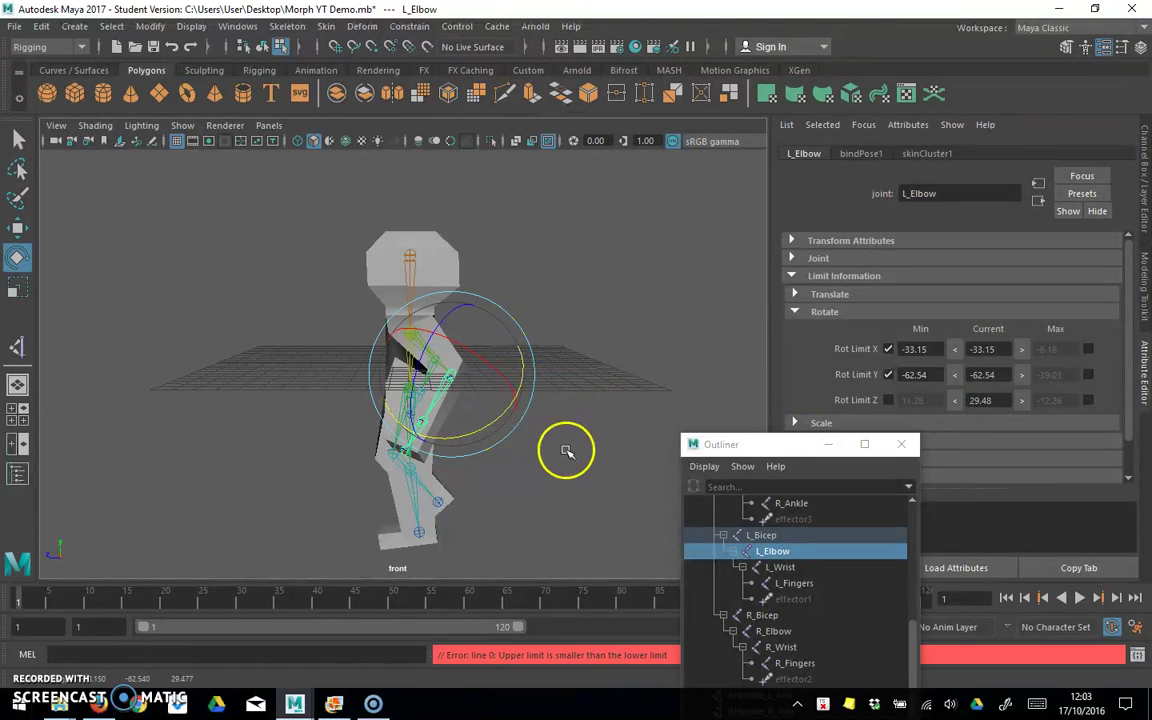
pyautogui.keyDown('alt'); pyautogui.moveTo(566, 452); pyautogui.dragTo(604, 471); pyautogui.keyUp('alt')
pyautogui.moveTo(553, 380); pyautogui.dragTo(527, 381)
pyautogui.click(955, 400)
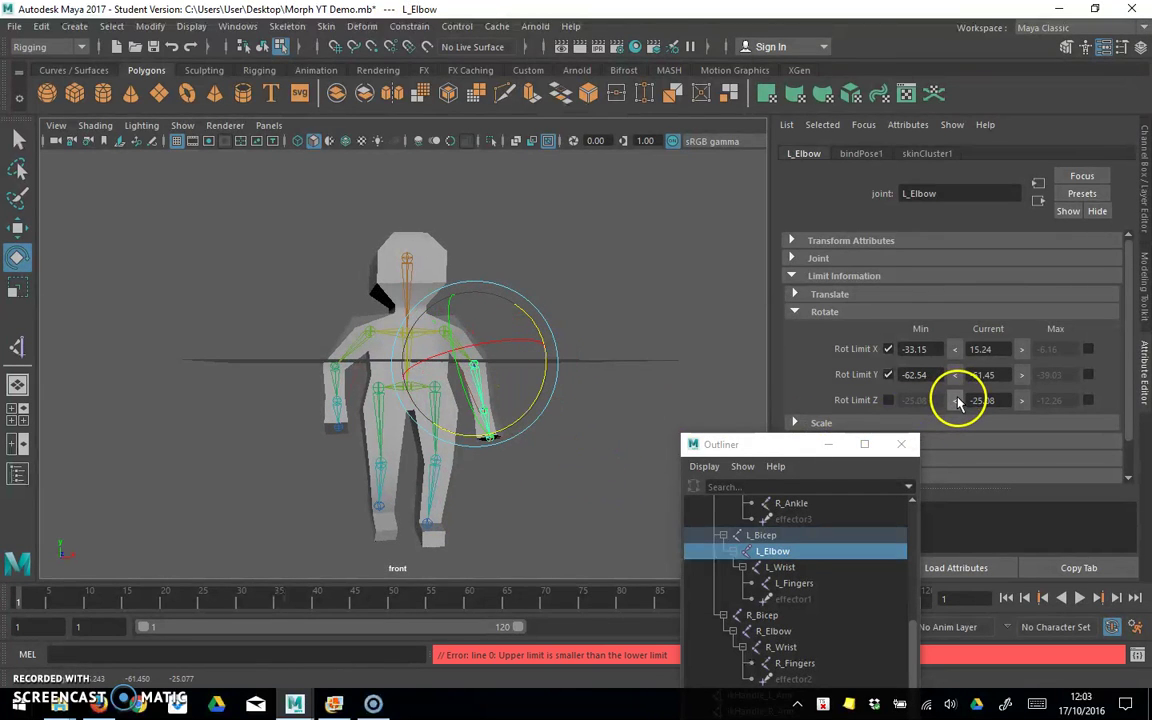
pyautogui.click(888, 400)
pyautogui.click(1088, 400)
pyautogui.click(1088, 349)
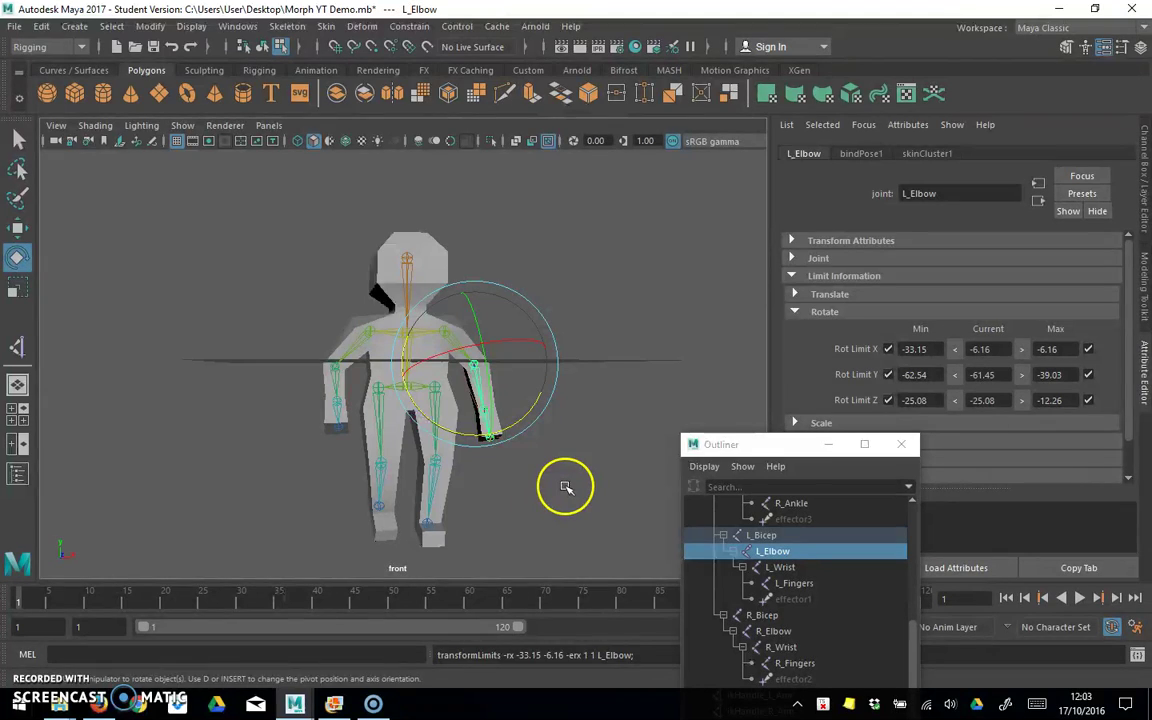
# Orbit the view, move the Outliner up, scroll down, and select ikHandle_L_Arm
pyautogui.moveTo(565, 487)
pyautogui.keyDown('alt'); pyautogui.mouseDown()
pyautogui.moveTo(419, 481)
pyautogui.moveTo(352, 493)
pyautogui.moveTo(365, 509)
pyautogui.moveTo(440, 512)
pyautogui.moveTo(611, 471)
pyautogui.moveTo(458, 496)
pyautogui.moveTo(386, 489)
pyautogui.moveTo(605, 475)
pyautogui.moveTo(476, 448)
pyautogui.moveTo(550, 469)
pyautogui.mouseUp(); pyautogui.keyUp('alt')
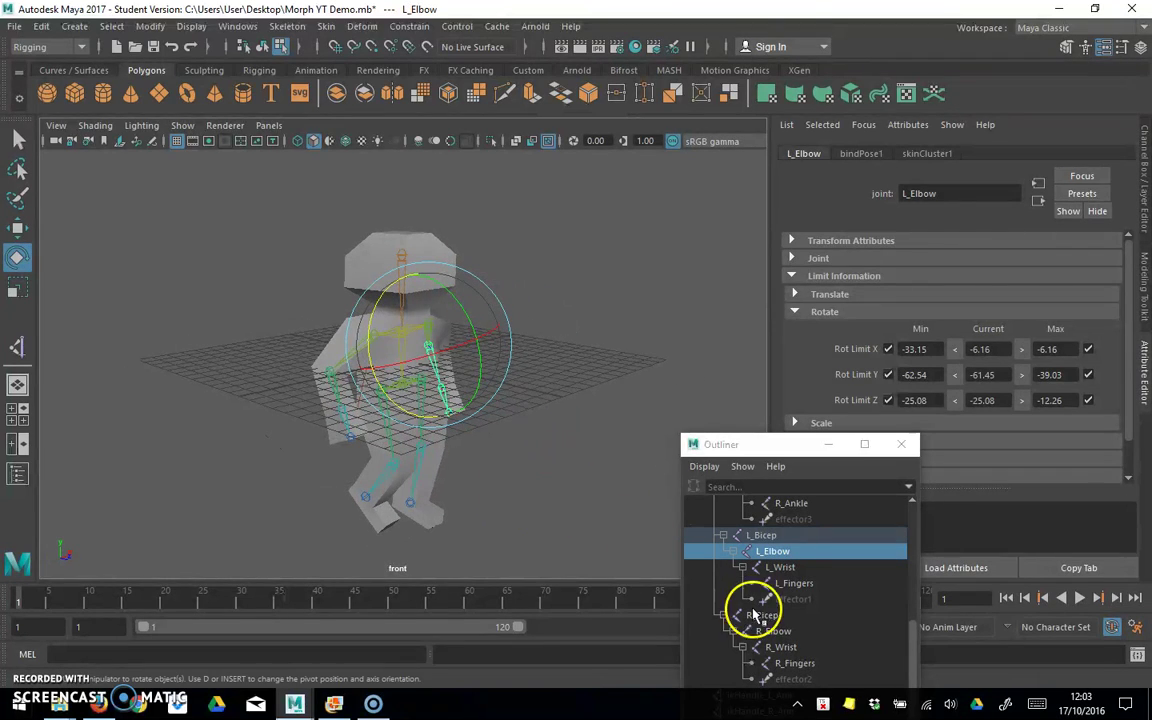
pyautogui.moveTo(797, 442); pyautogui.dragTo(874, 170)
pyautogui.scroll(-1, 993, 395)
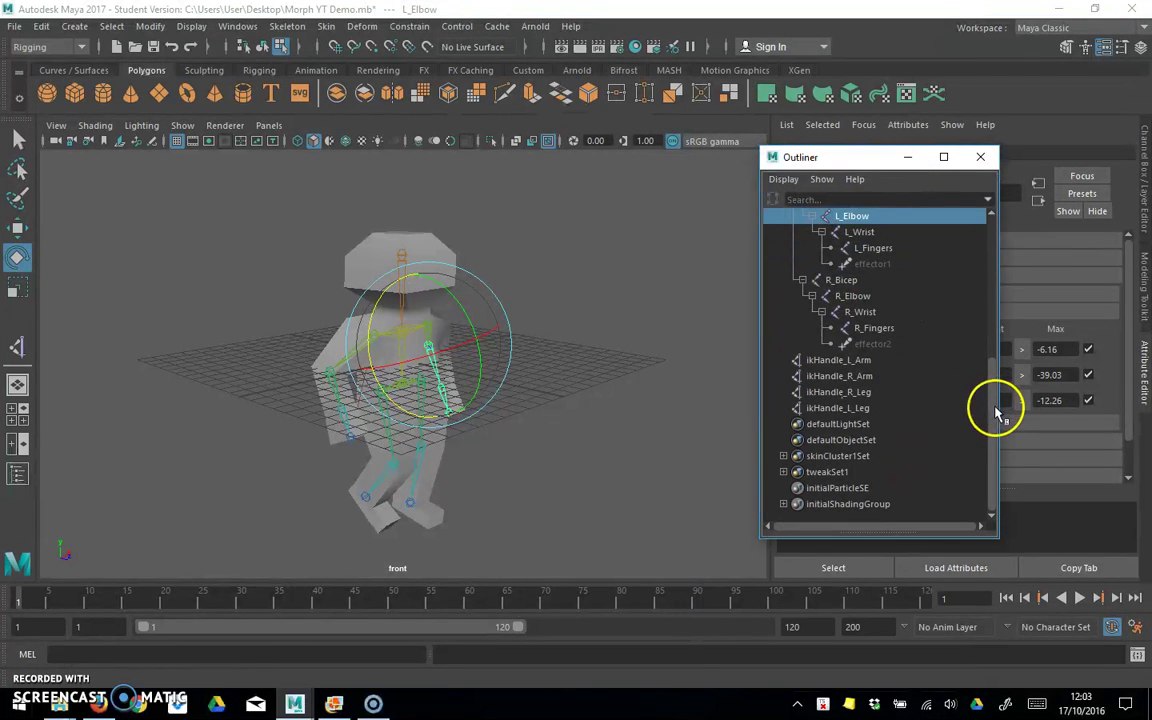
pyautogui.click(843, 362)
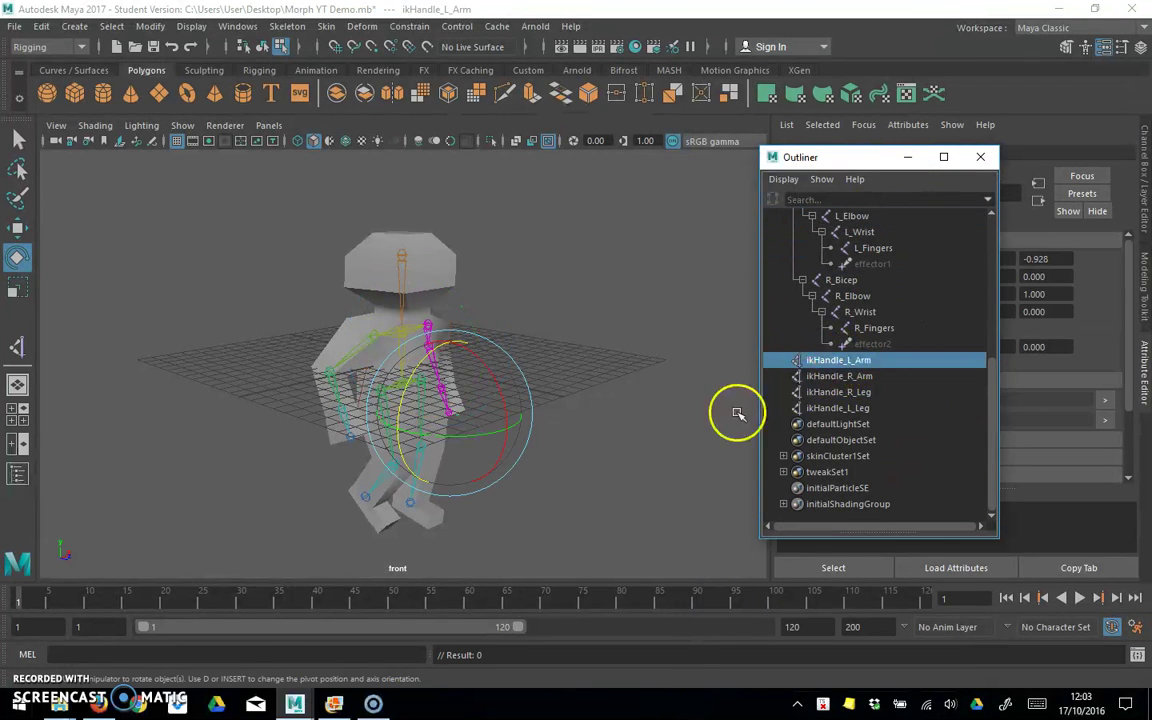